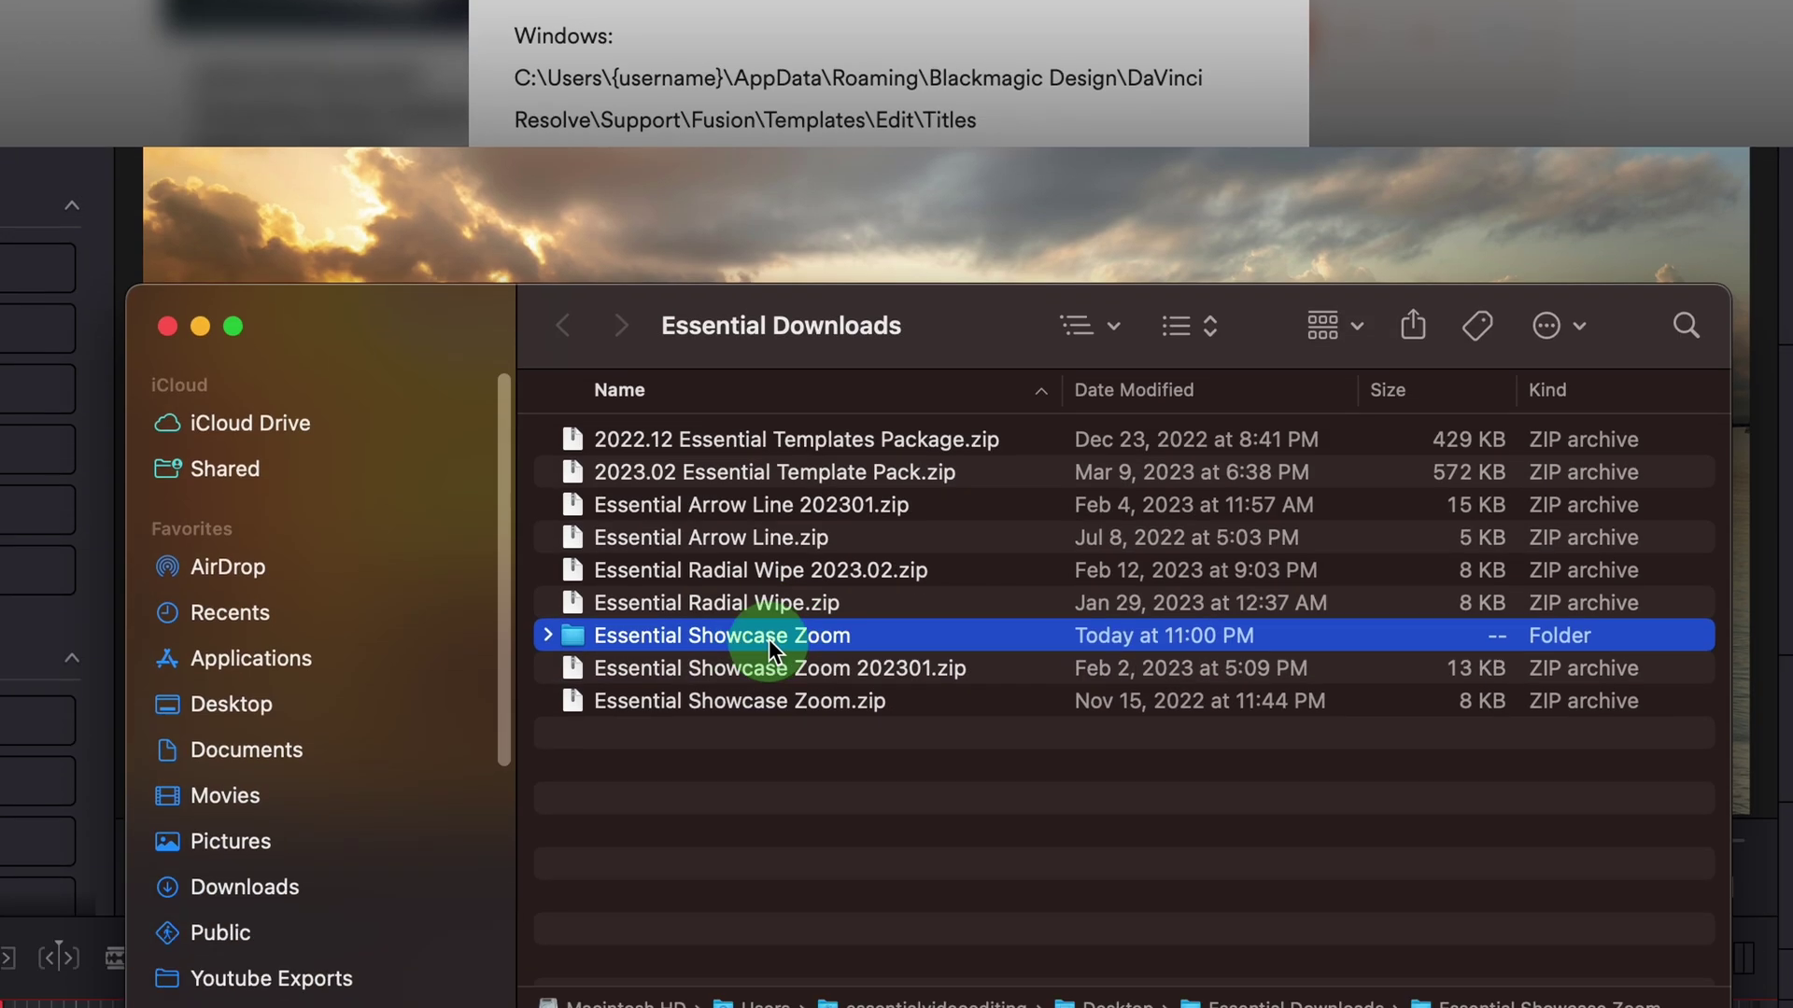
# Open the Essential Showcase Zoom folder and select Essential Showcase Zoom.setting
pyautogui.doubleClick(769, 639)
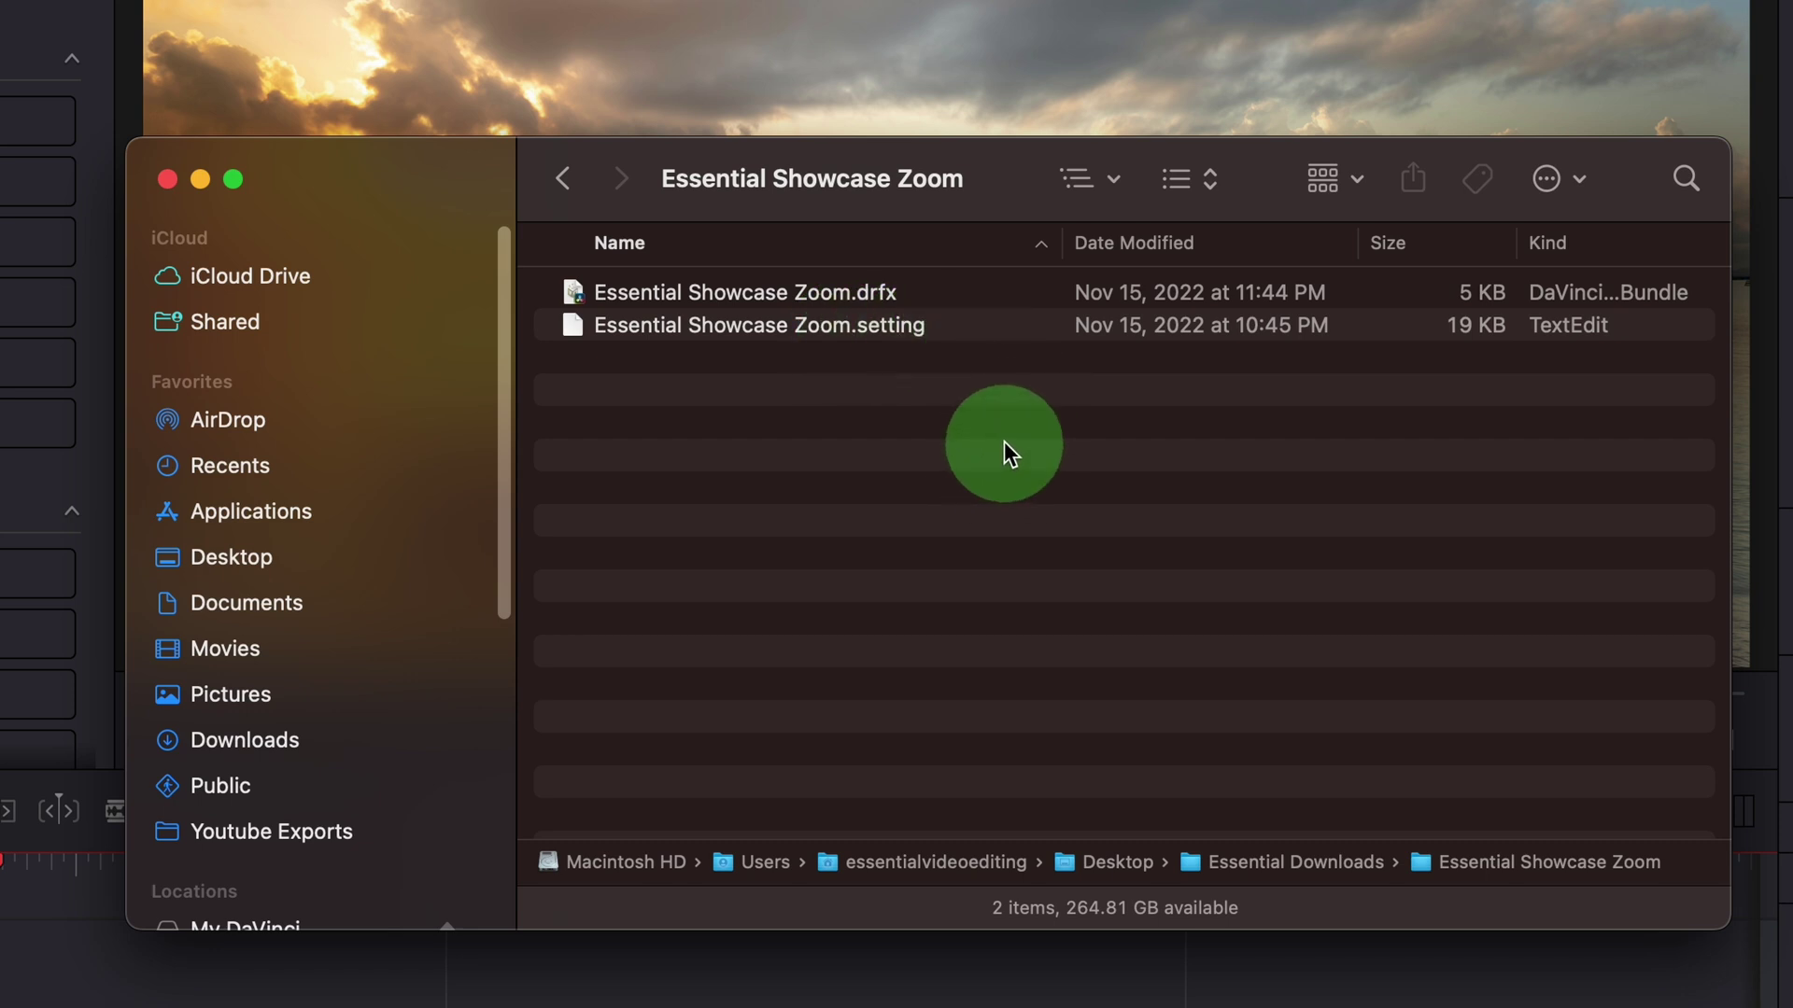
pyautogui.click(902, 331)
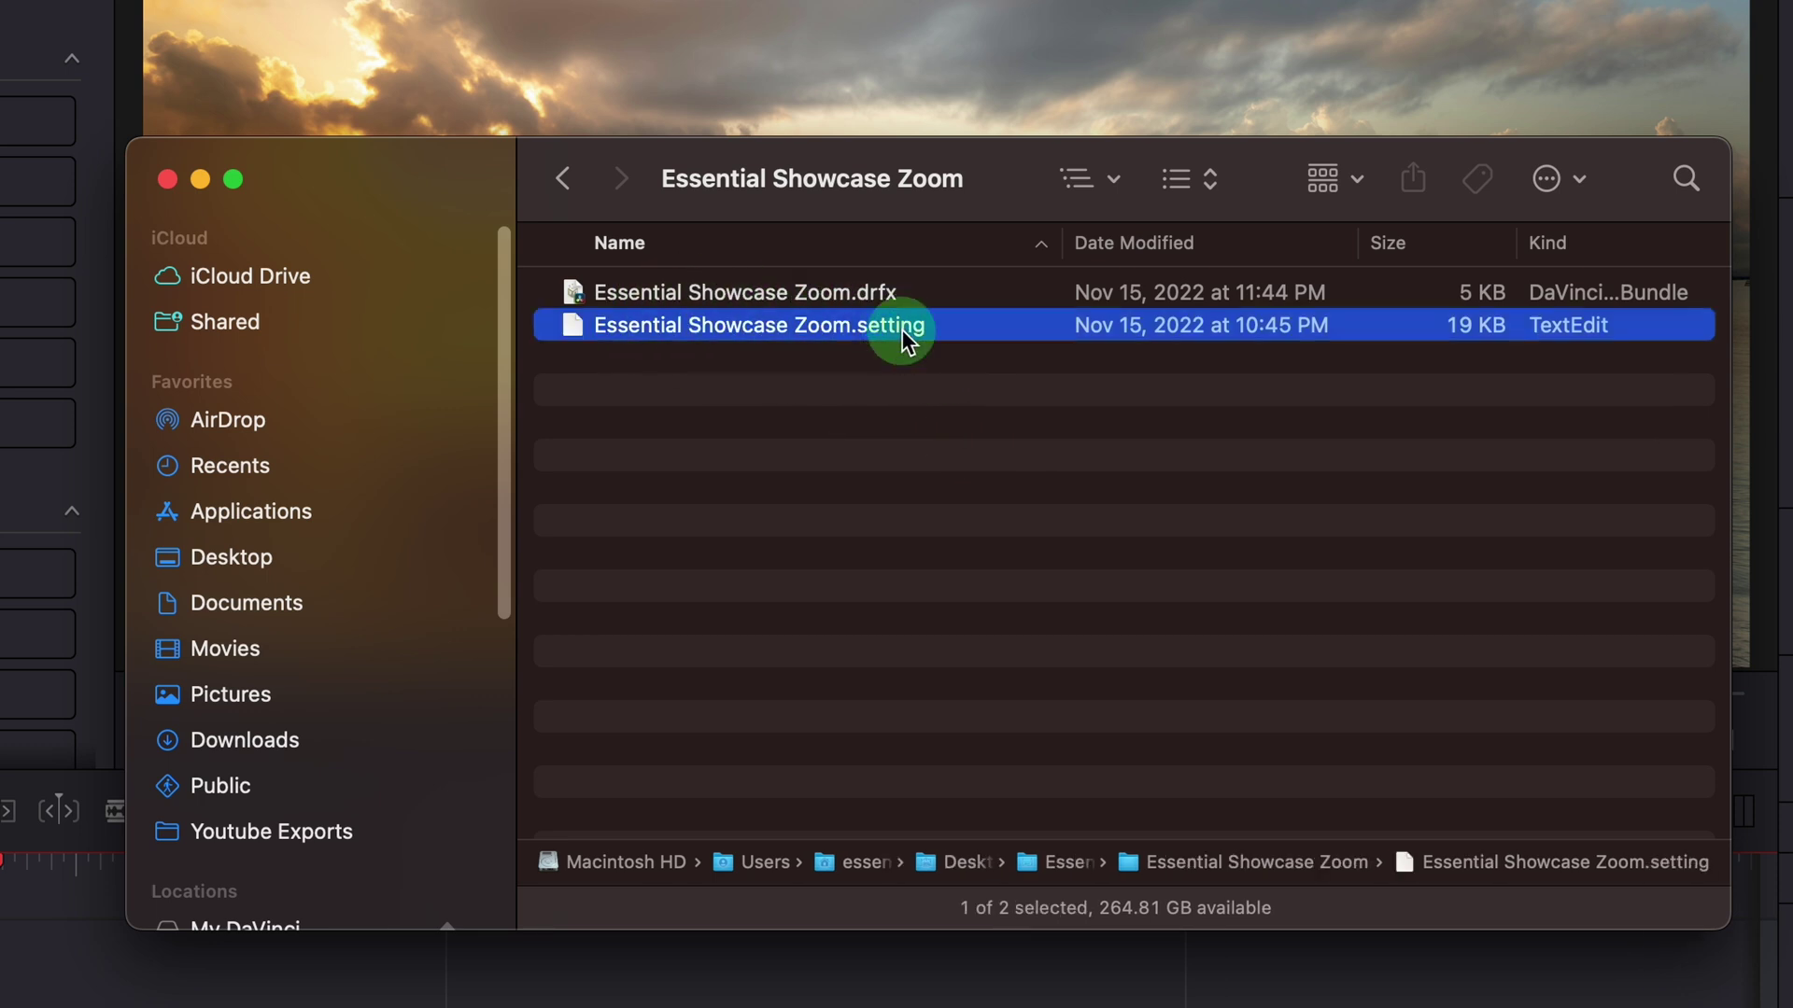
pyautogui.click(846, 332)
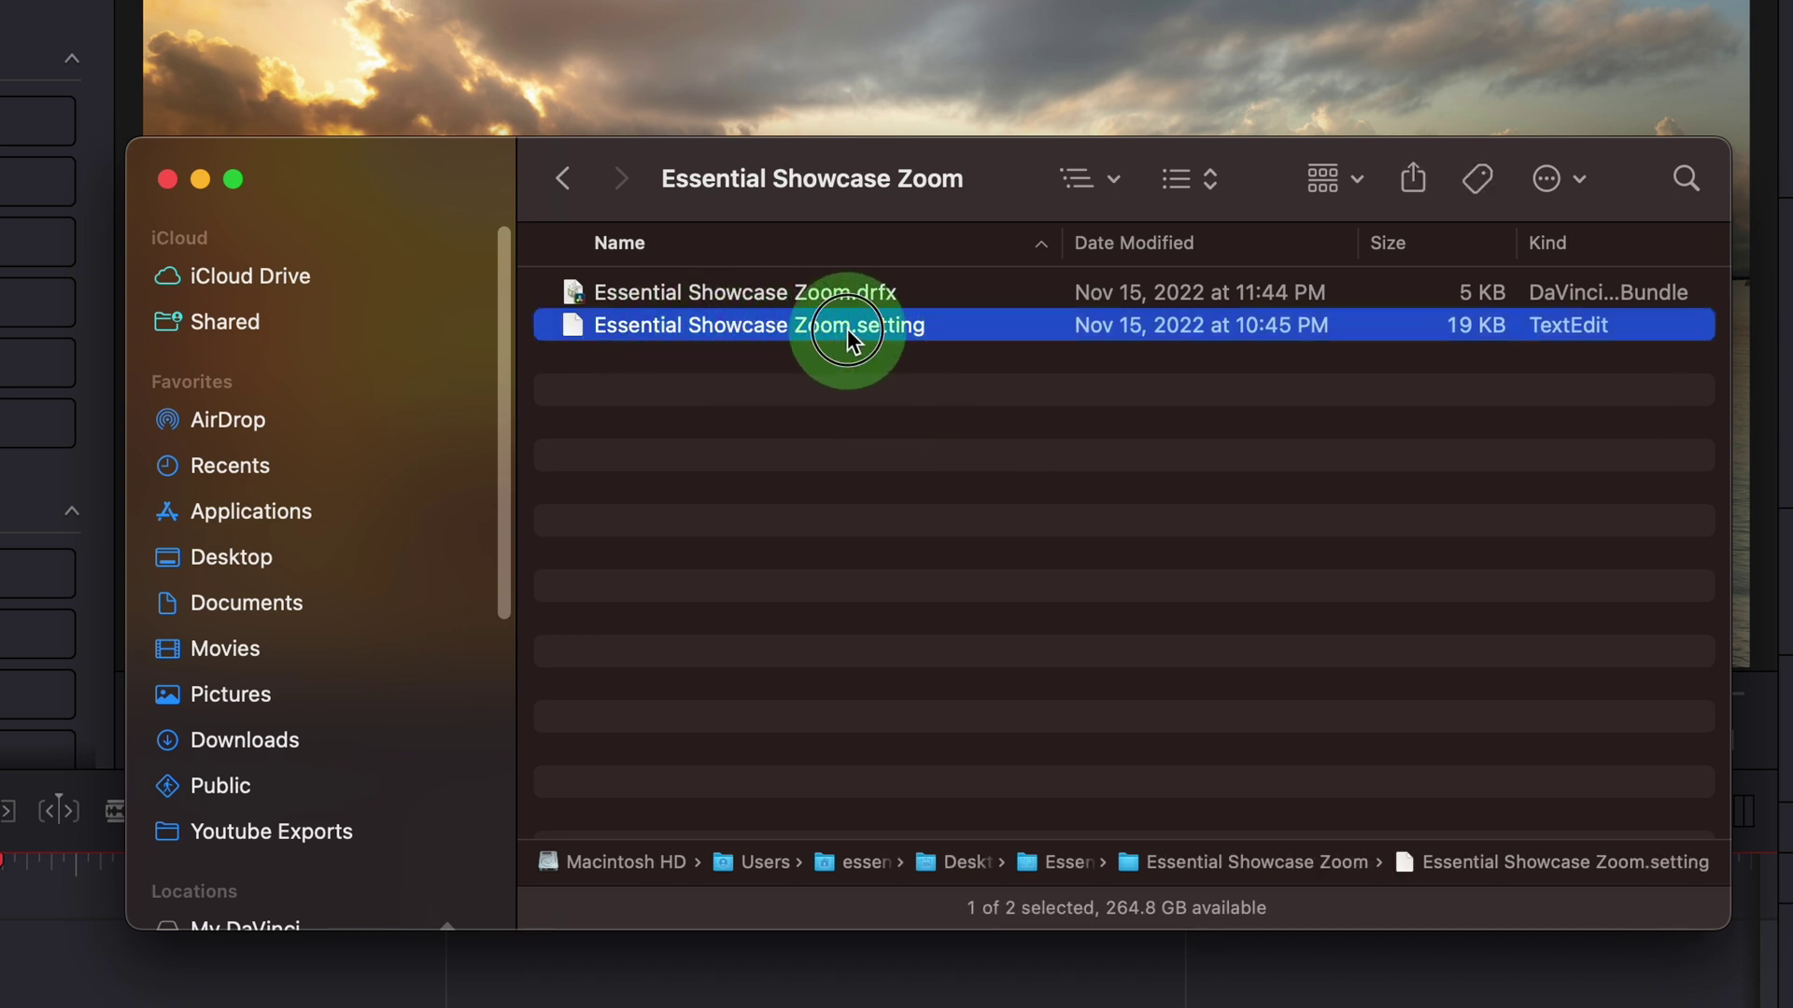
pyautogui.scroll(-7, 1204, 448)
# Open the .setting file in TextEdit and copy all of its code text
pyautogui.click(1237, 327)
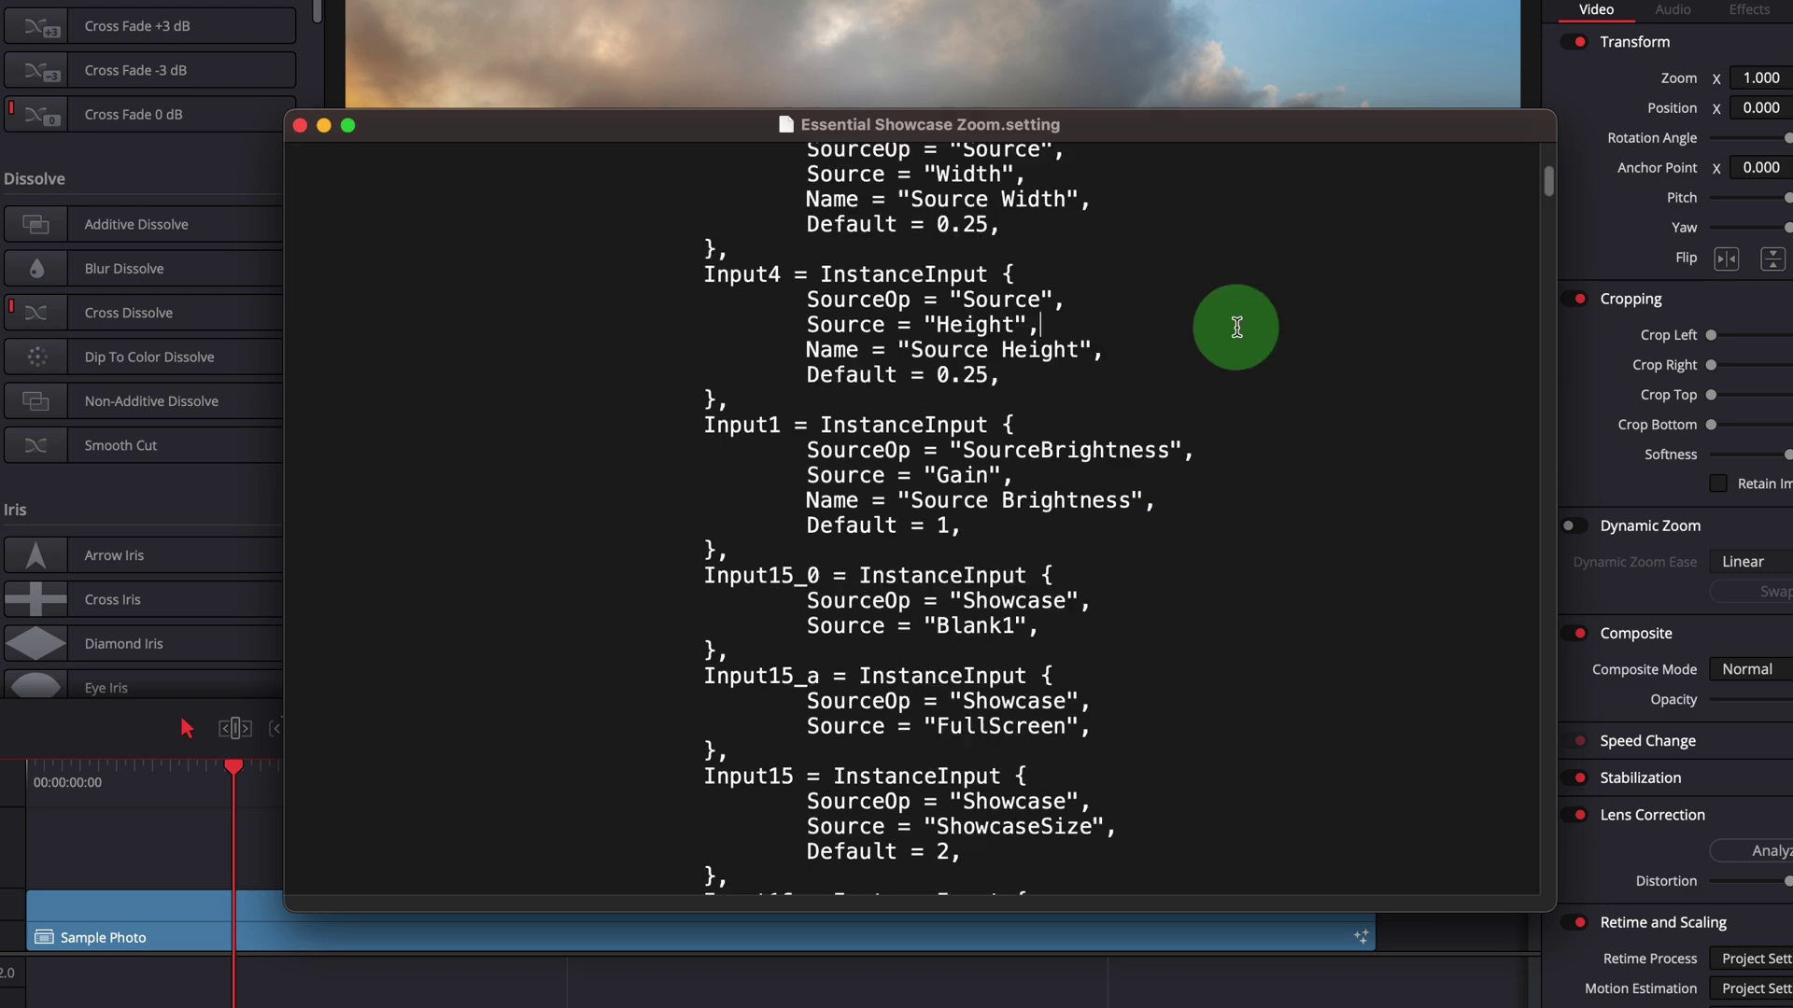
pyautogui.press('super+a')
pyautogui.rightClick(929, 302)
pyautogui.click(990, 376)
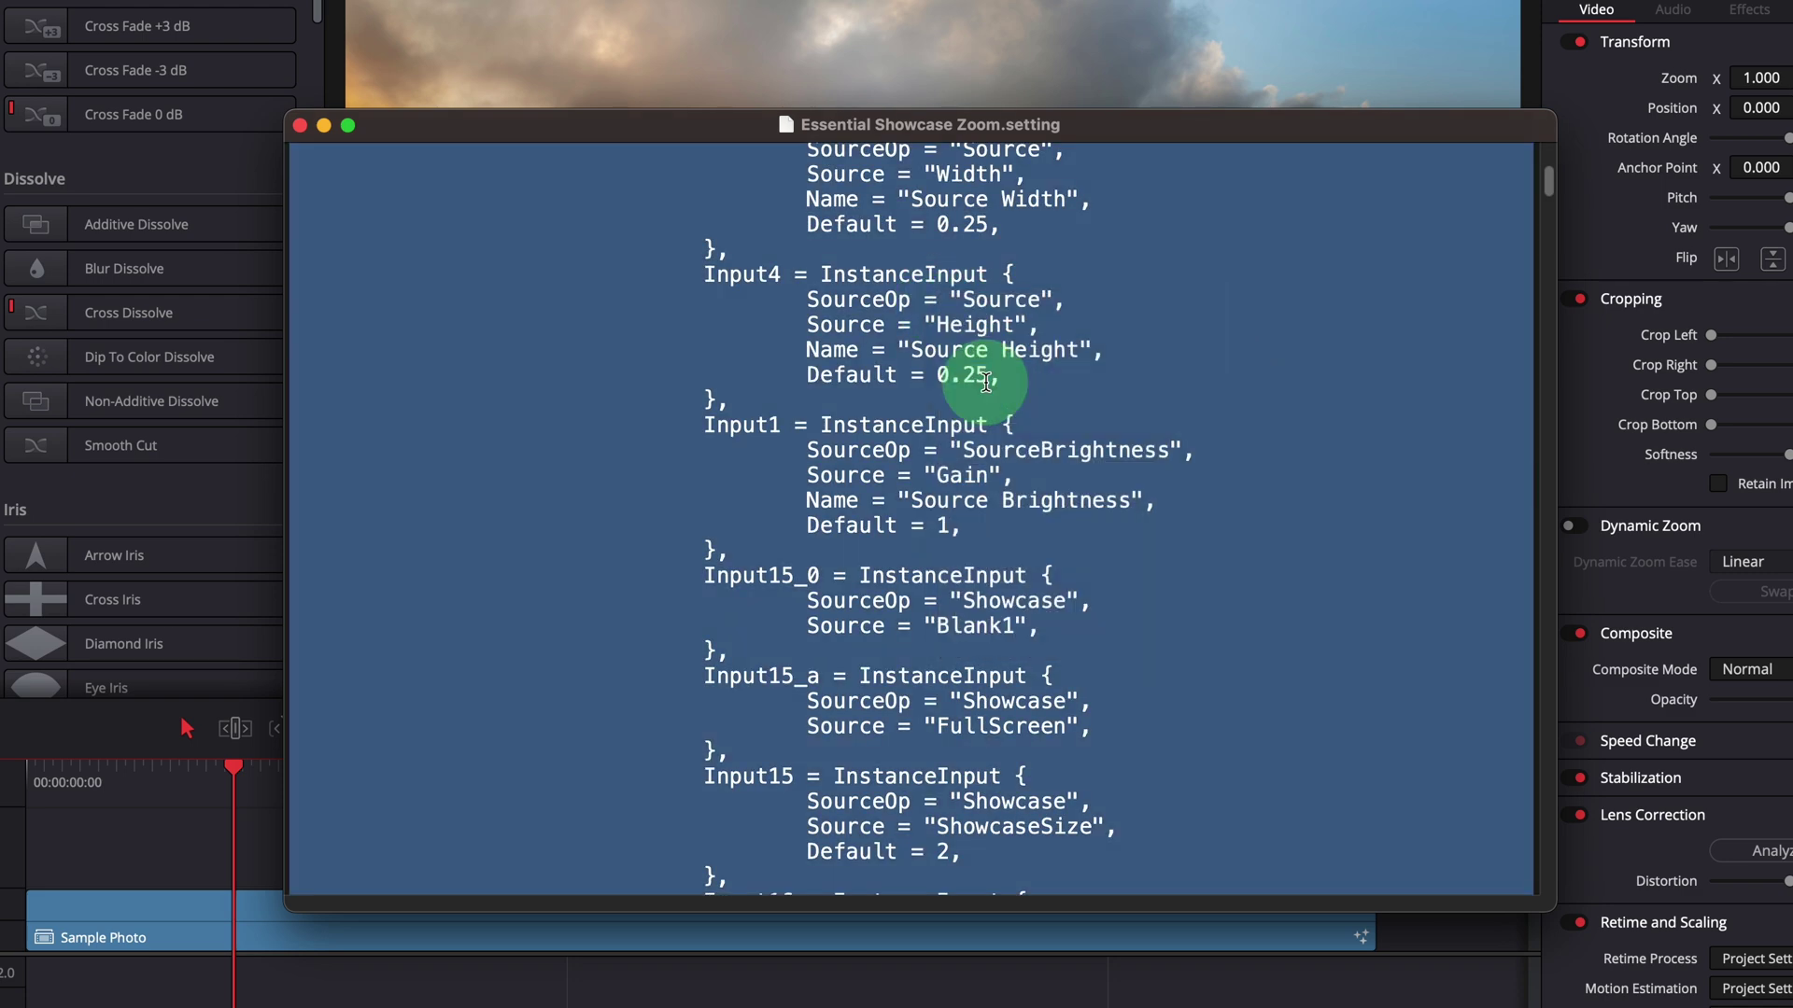
pyautogui.click(869, 912)
# On the Fusion page, paste the copied code as an EssentialShowcaseZoom node
pyautogui.click(864, 986)
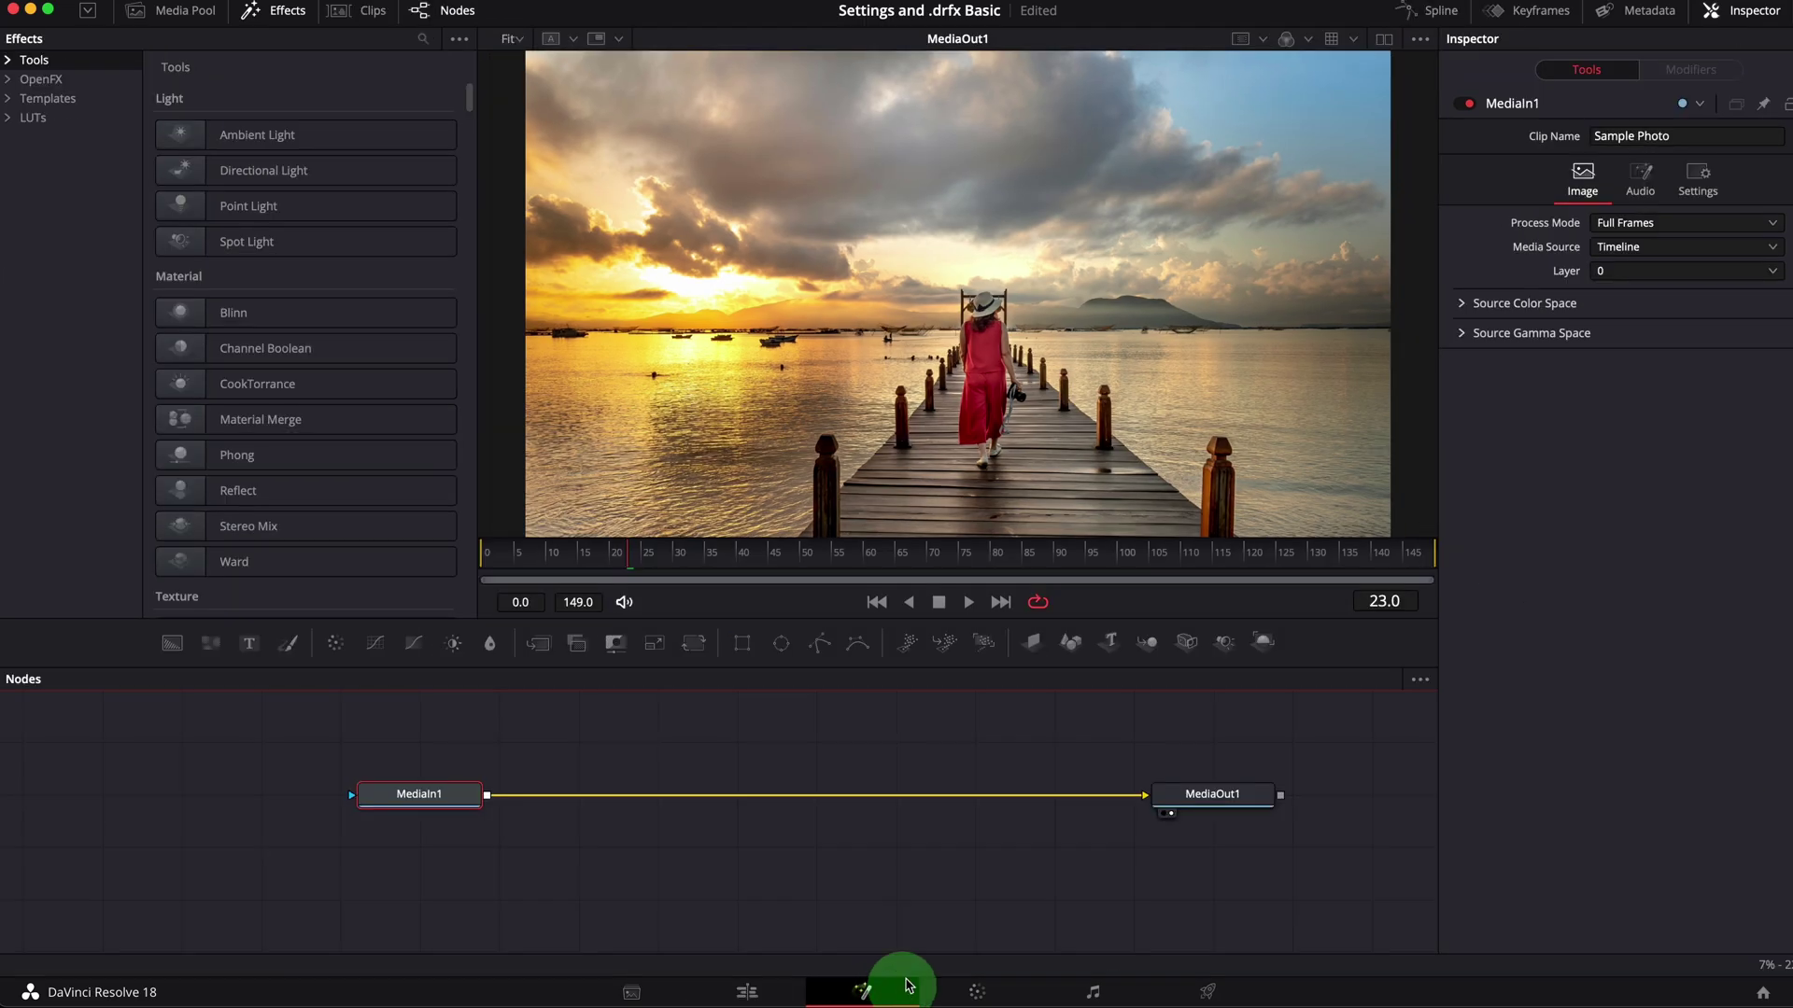
pyautogui.rightClick(748, 838)
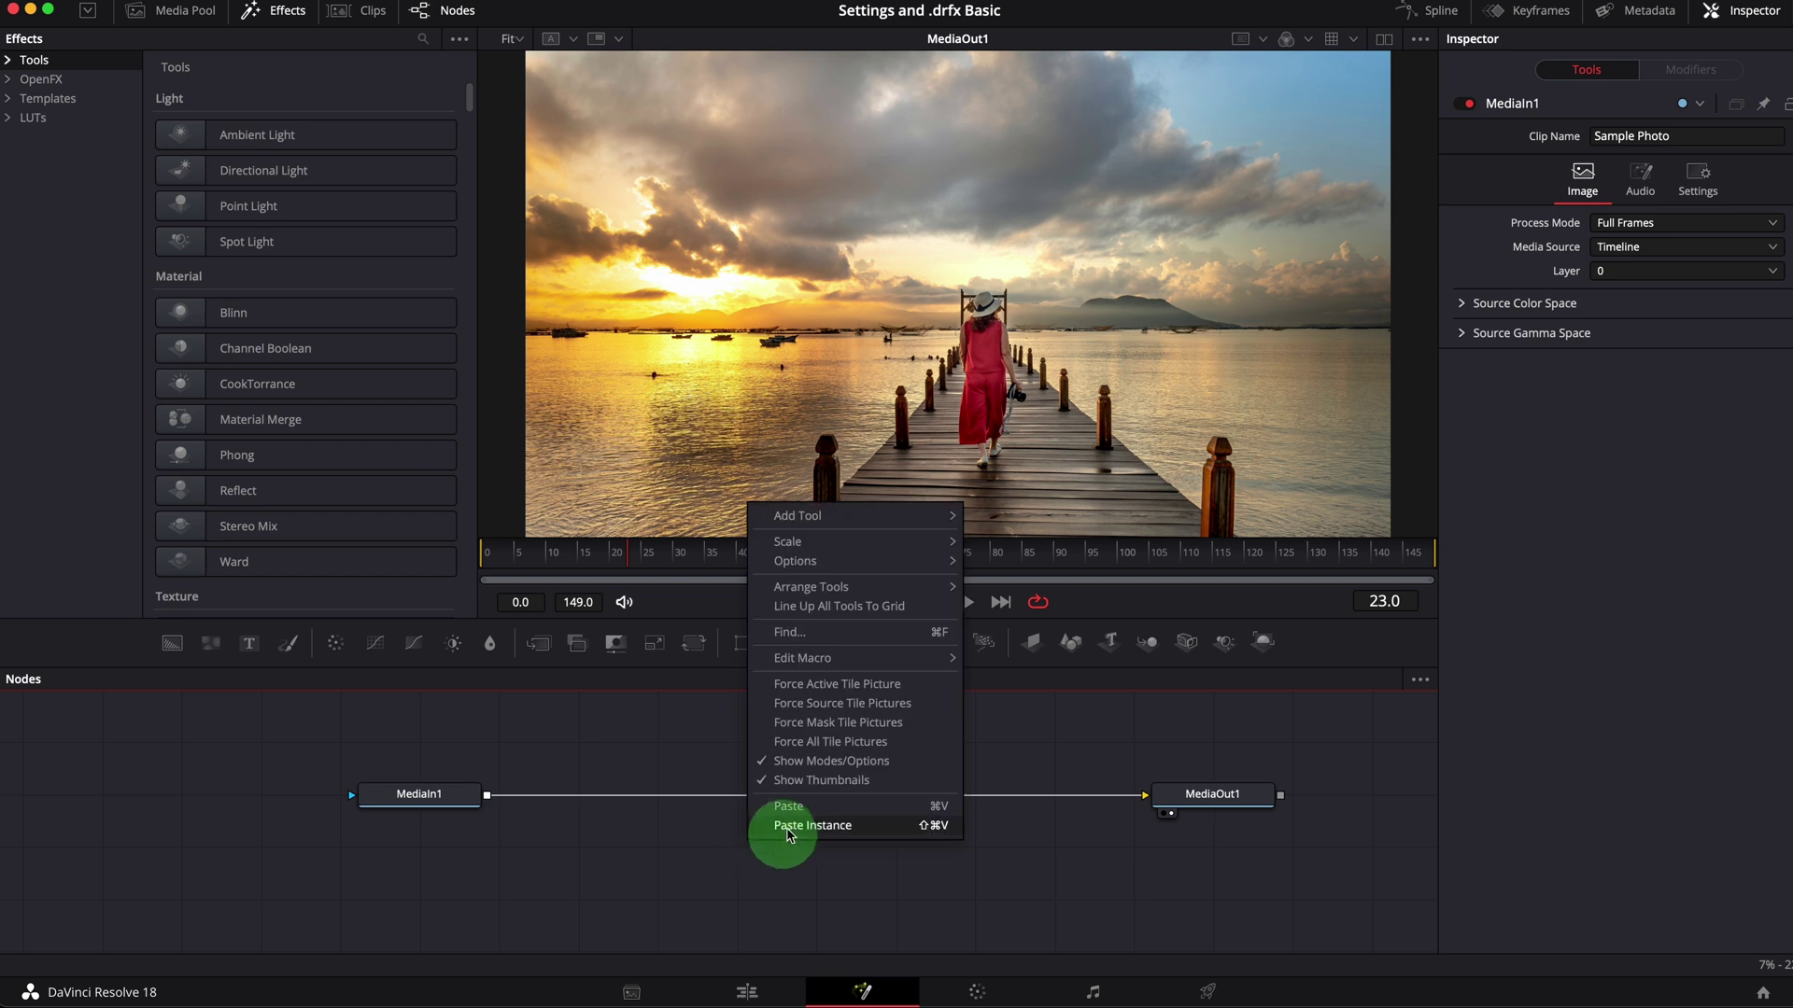
pyautogui.click(833, 811)
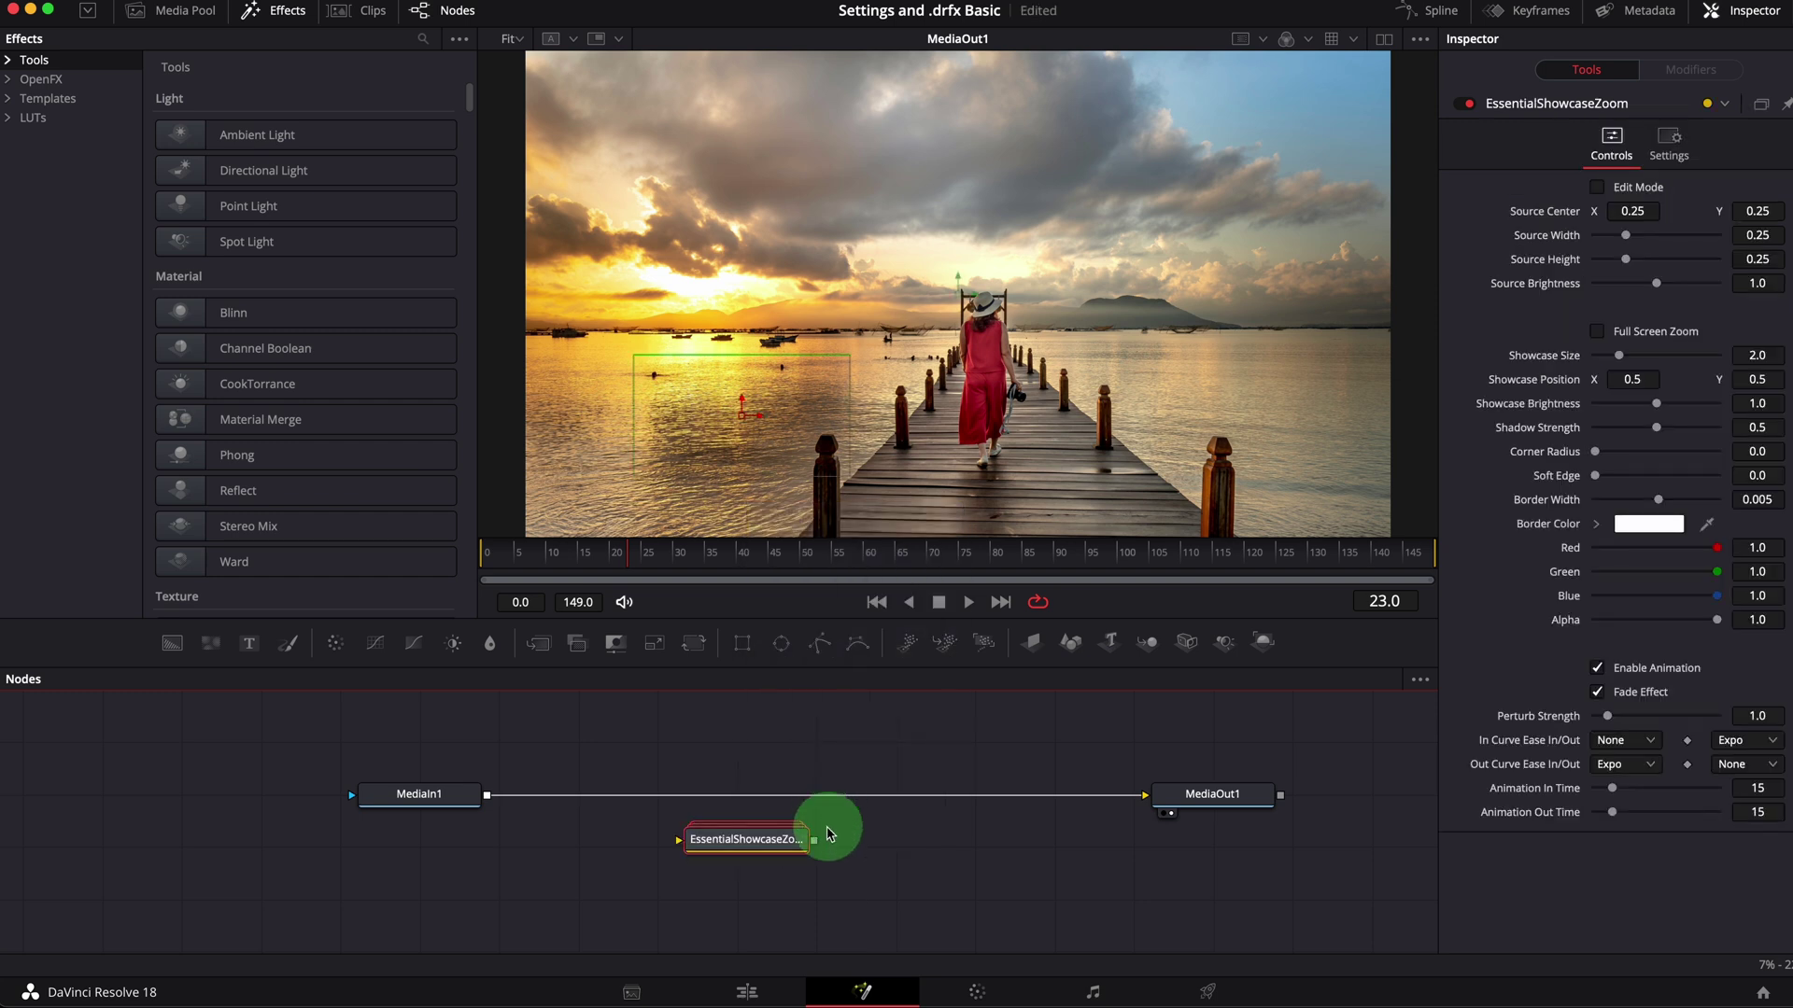
# Inspect the EssentialShowcaseZoom group, reposition it, and box-select MediaIn1 and MediaOut1
pyautogui.doubleClick(756, 845)
pyautogui.moveTo(736, 837); pyautogui.dragTo(805, 716)
pyautogui.scroll(-2, 934, 850)
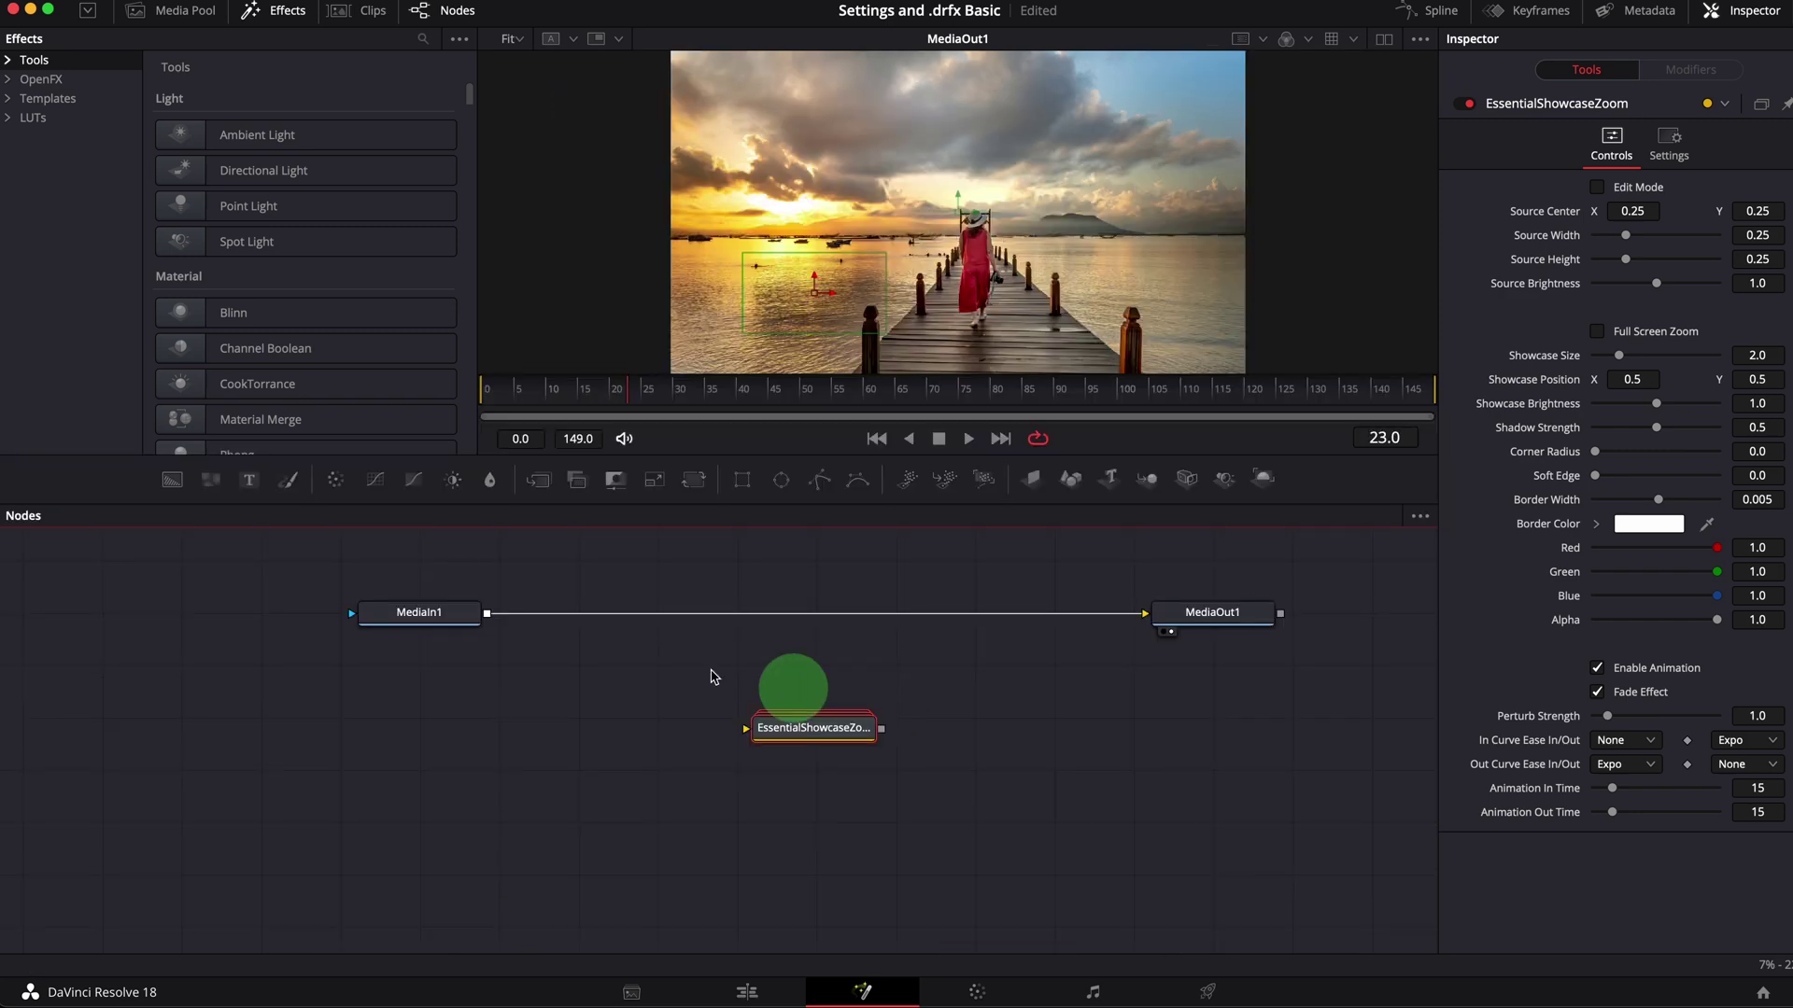
pyautogui.moveTo(333, 554); pyautogui.dragTo(1307, 668)
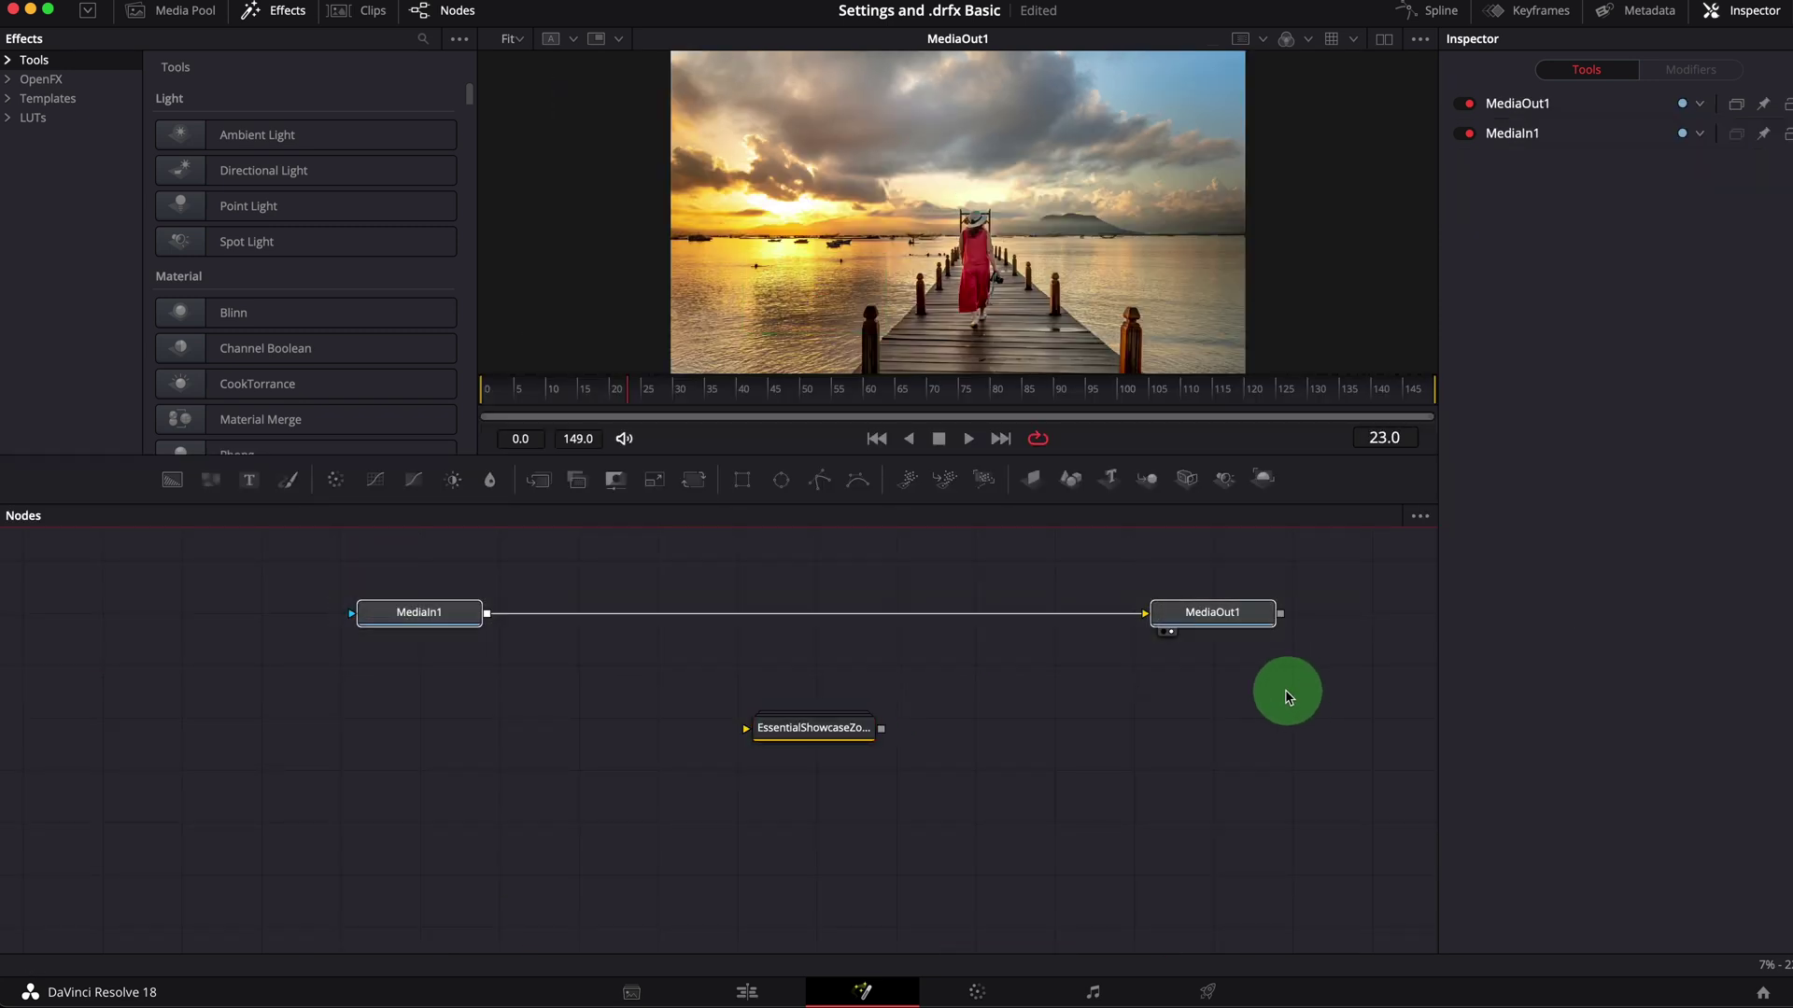
# Copy the MediaIn1 and MediaOut1 nodes and paste them as text into a new TextEdit document
pyautogui.rightClick(1197, 616)
pyautogui.click(1239, 116)
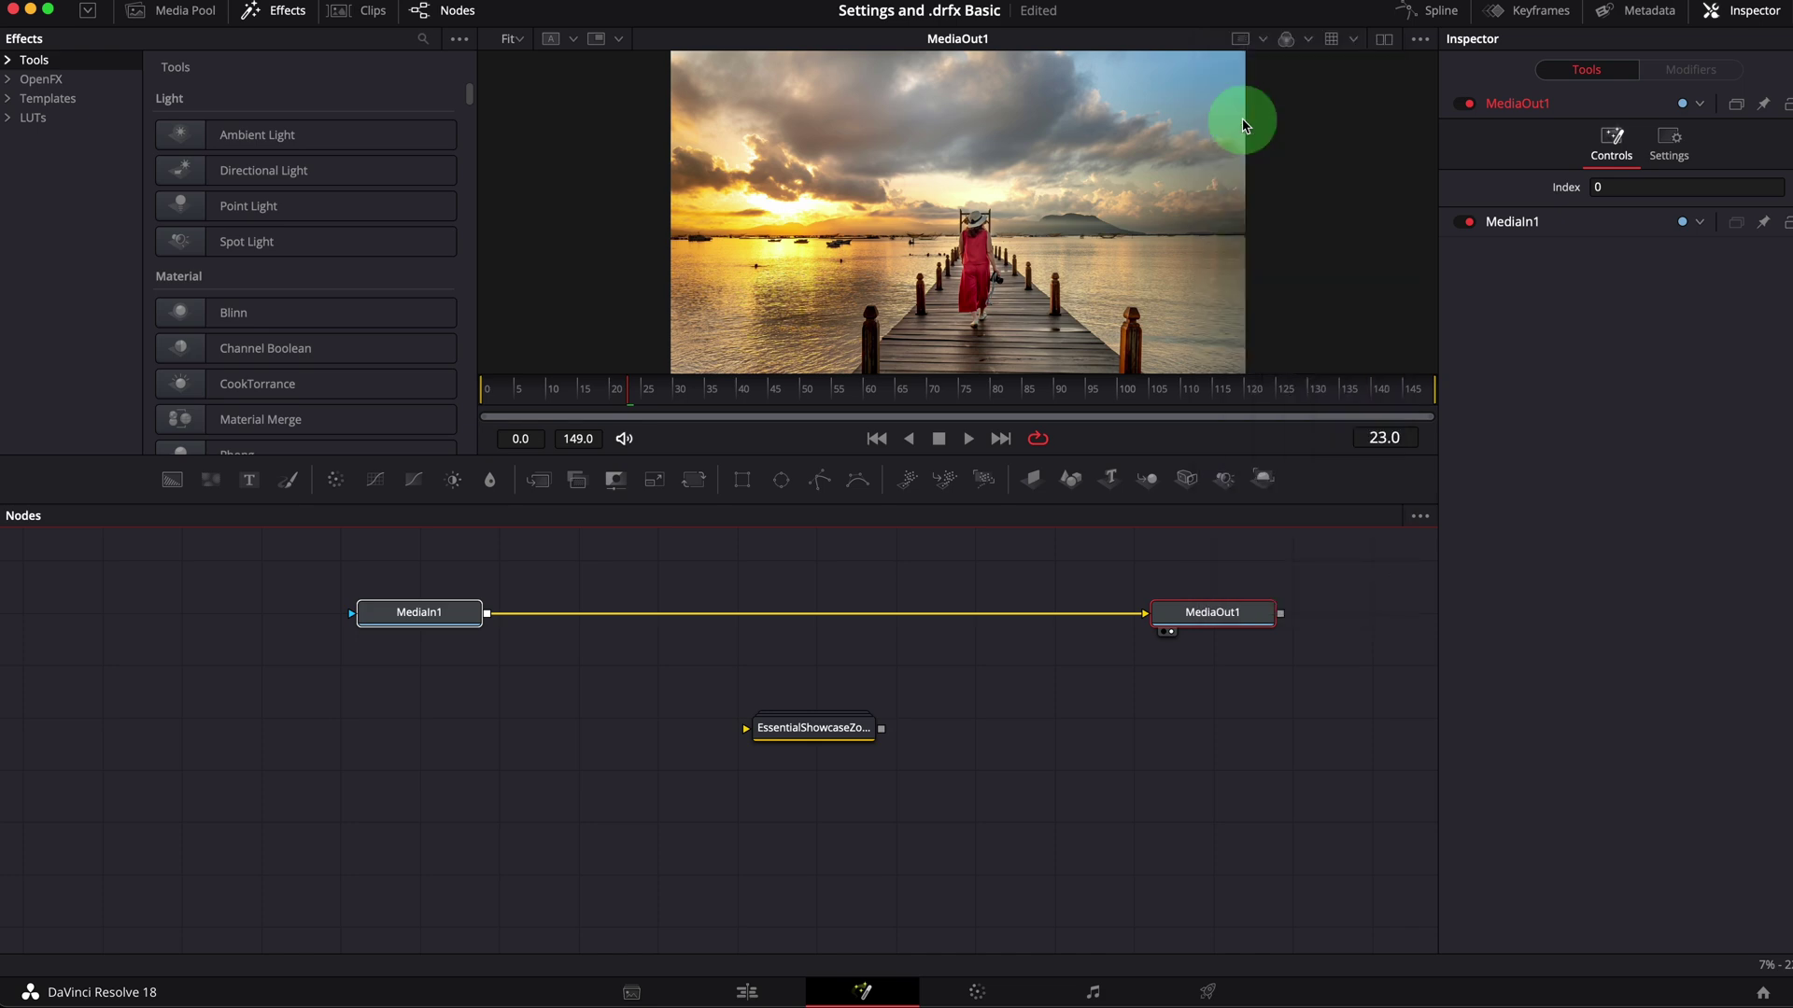
pyautogui.press('super+Tab')
pyautogui.rightClick(512, 152)
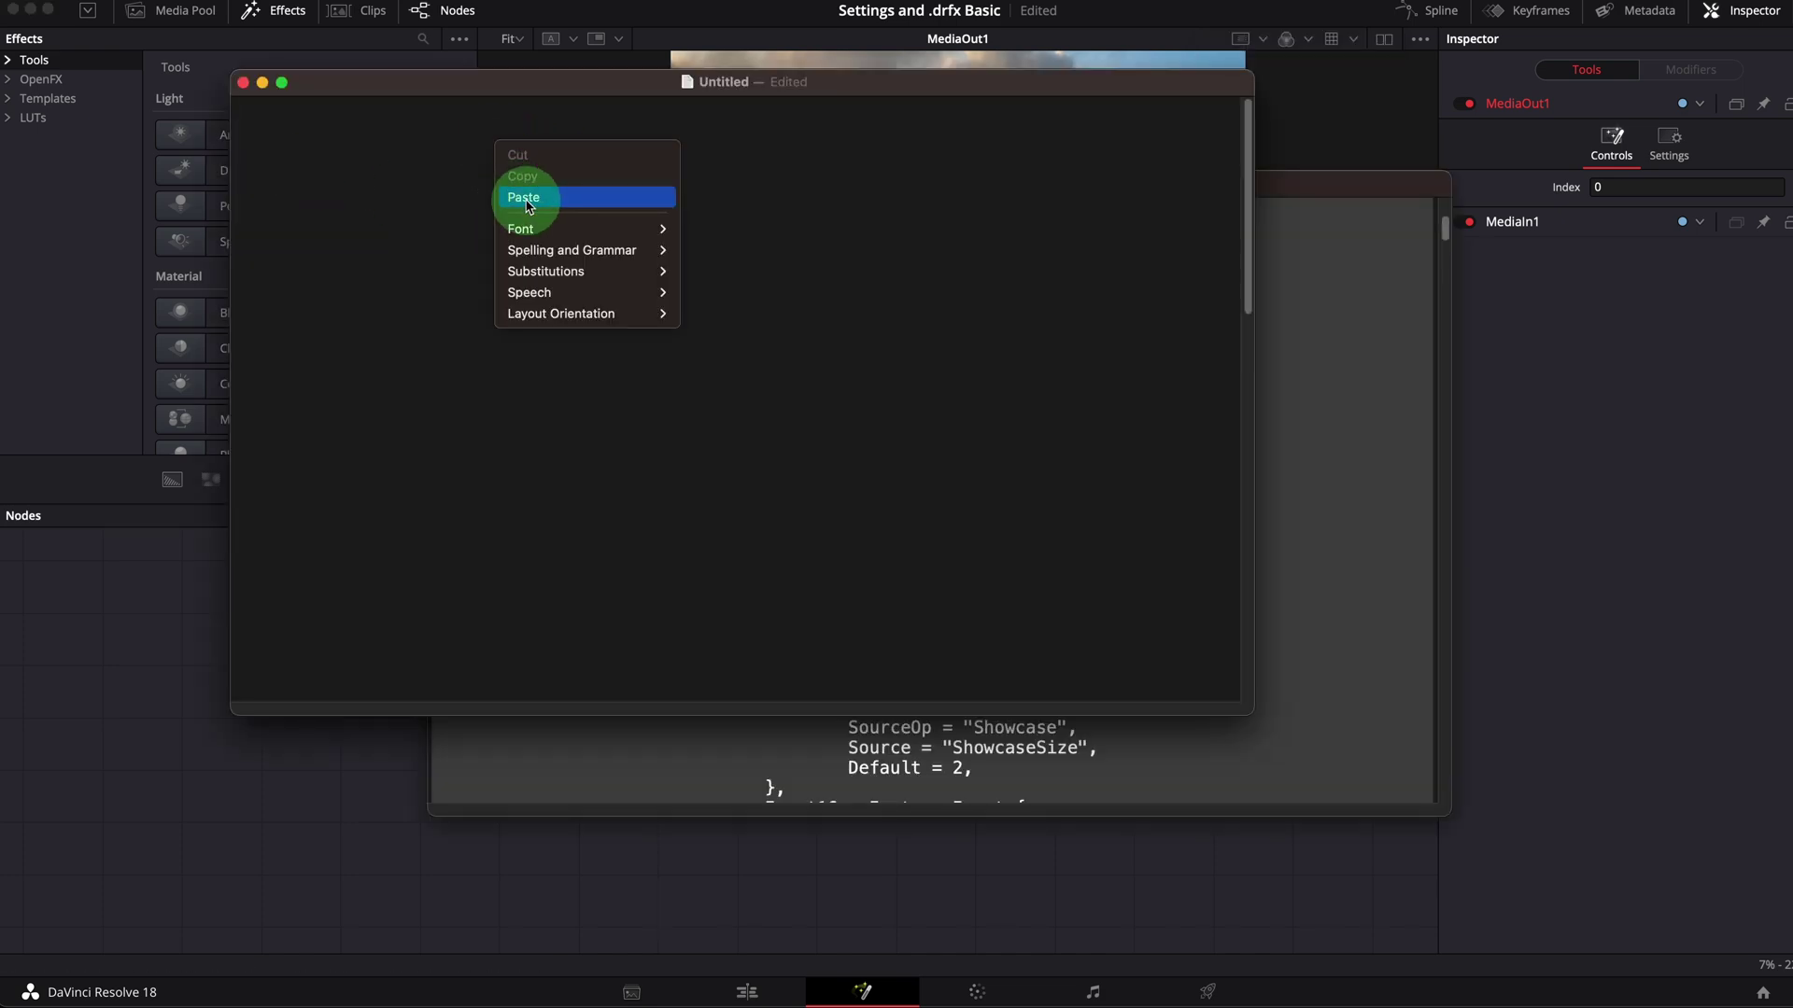
pyautogui.click(513, 188)
# Select Essential Showcase Zoom.drfx in the Essential Showcase Zoom Finder folder
pyautogui.moveTo(1225, 560); pyautogui.dragTo(1249, 177)
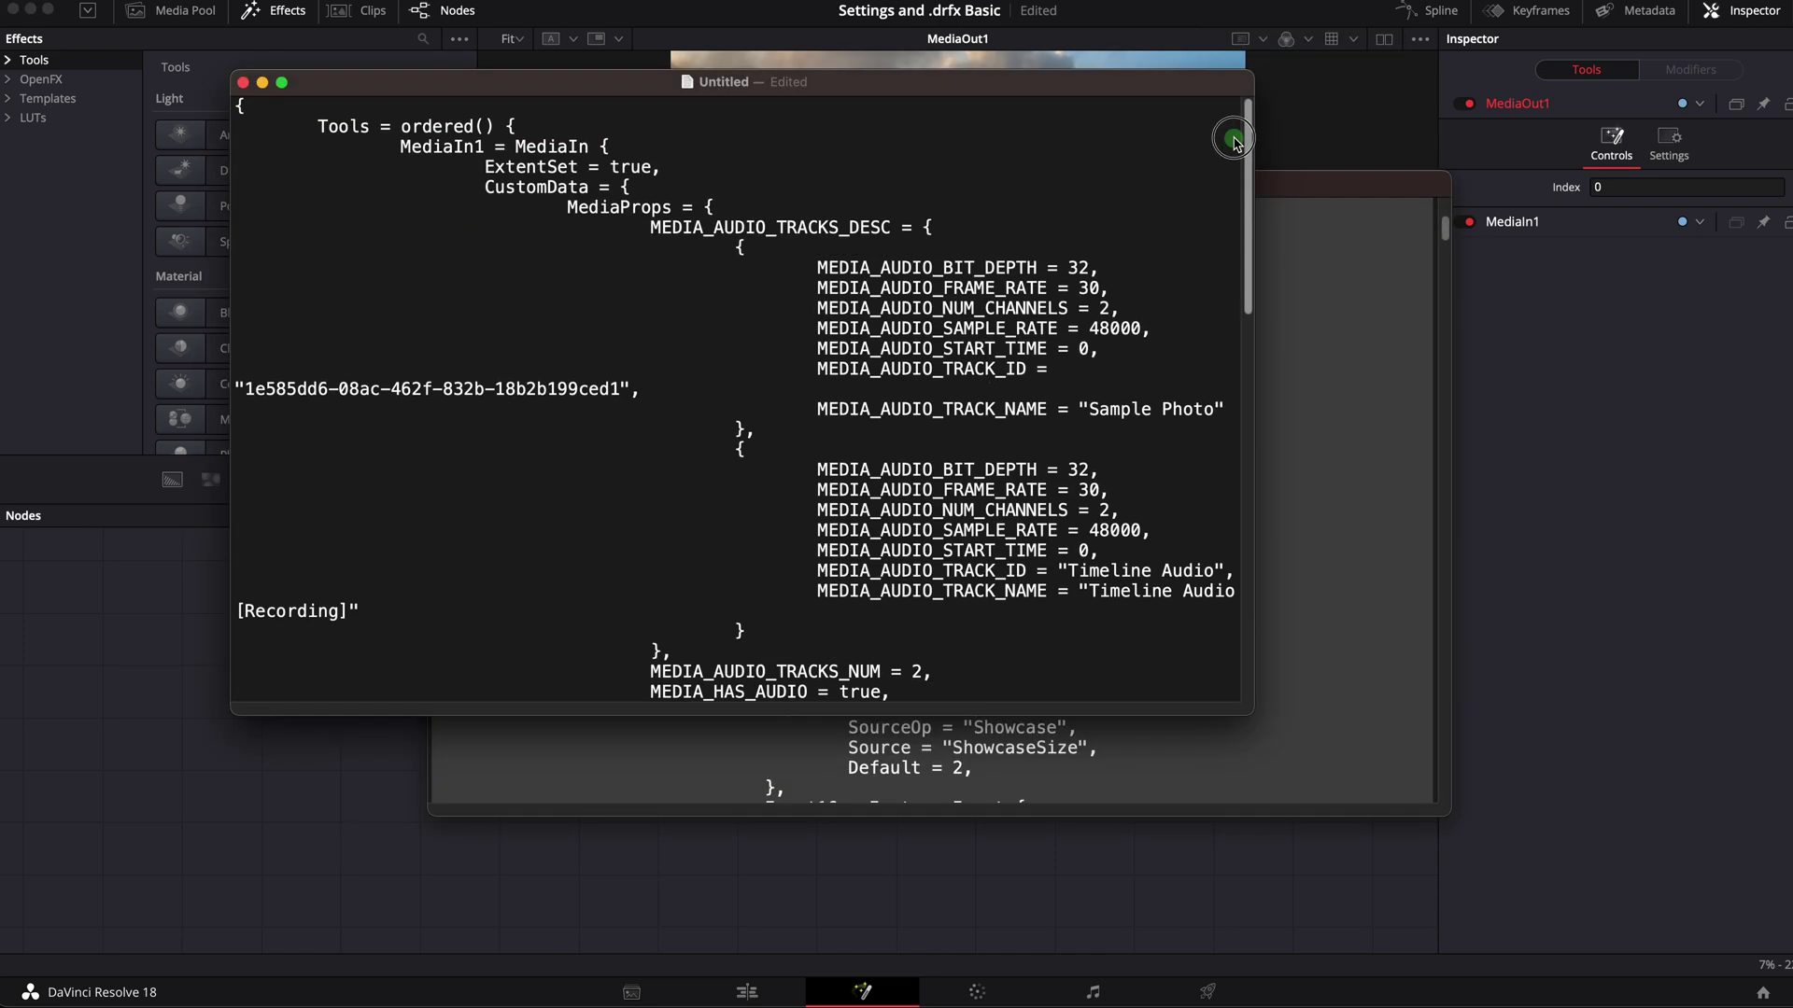
pyautogui.scroll(-5, 728, 550)
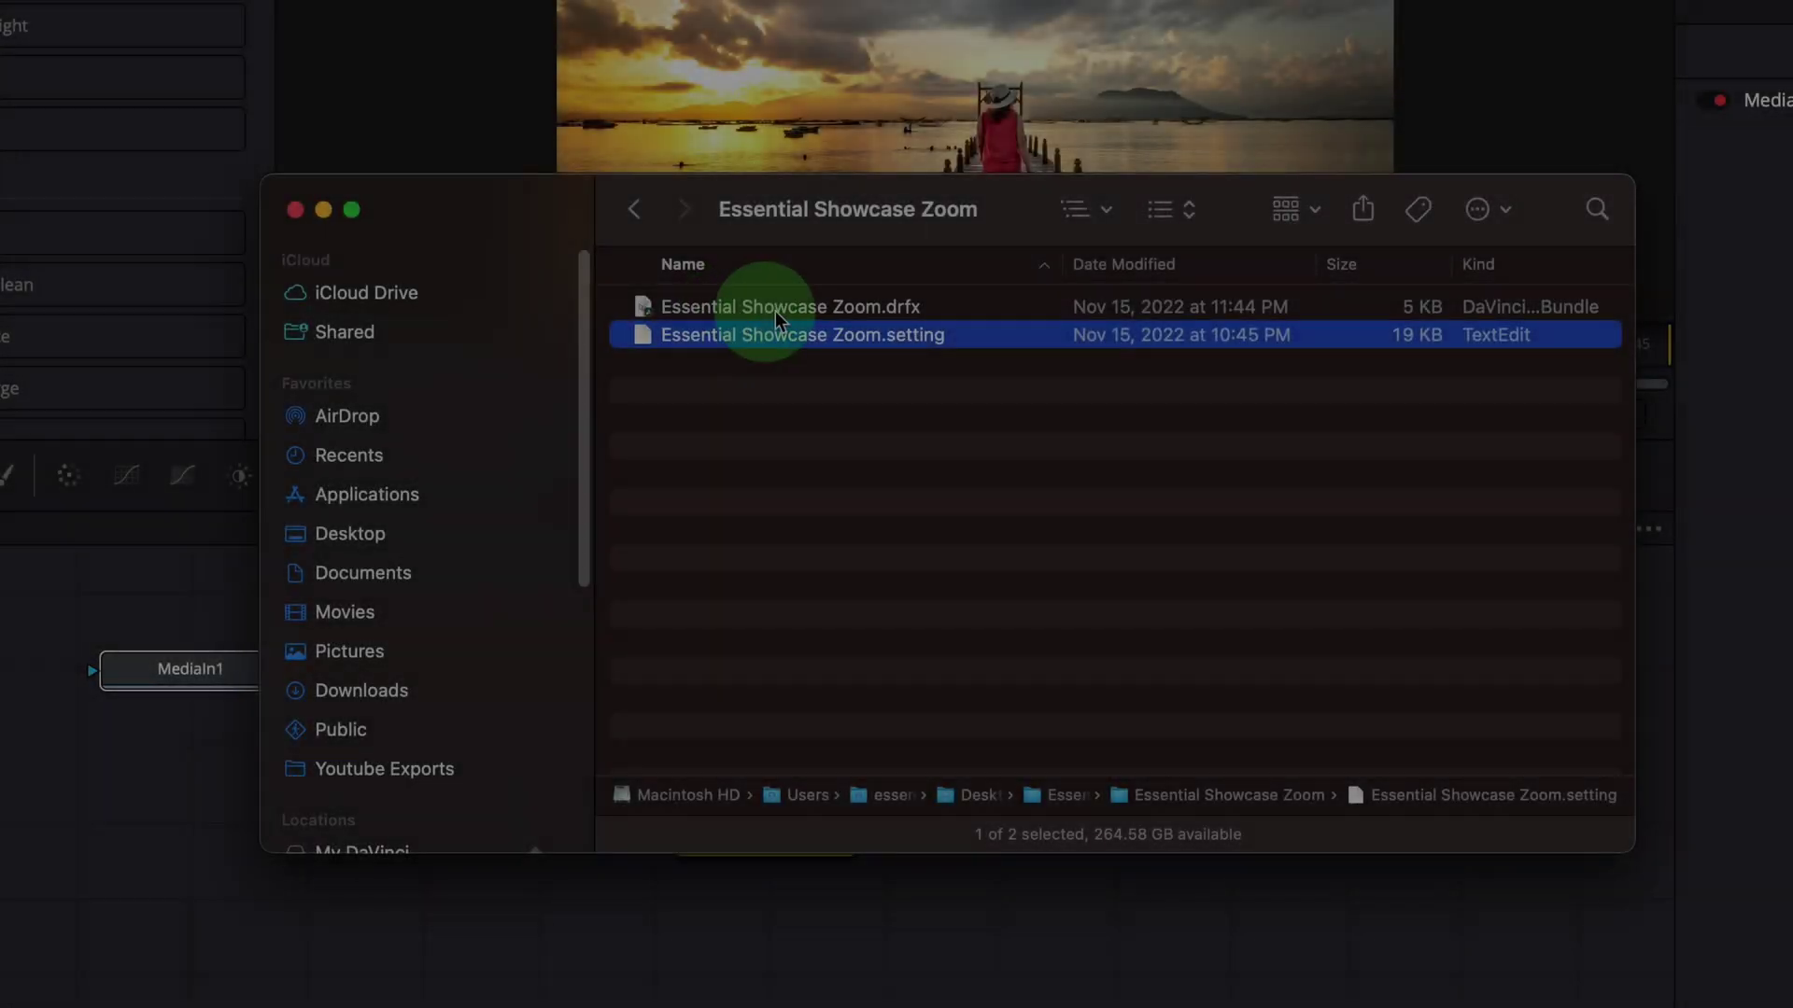
pyautogui.click(775, 311)
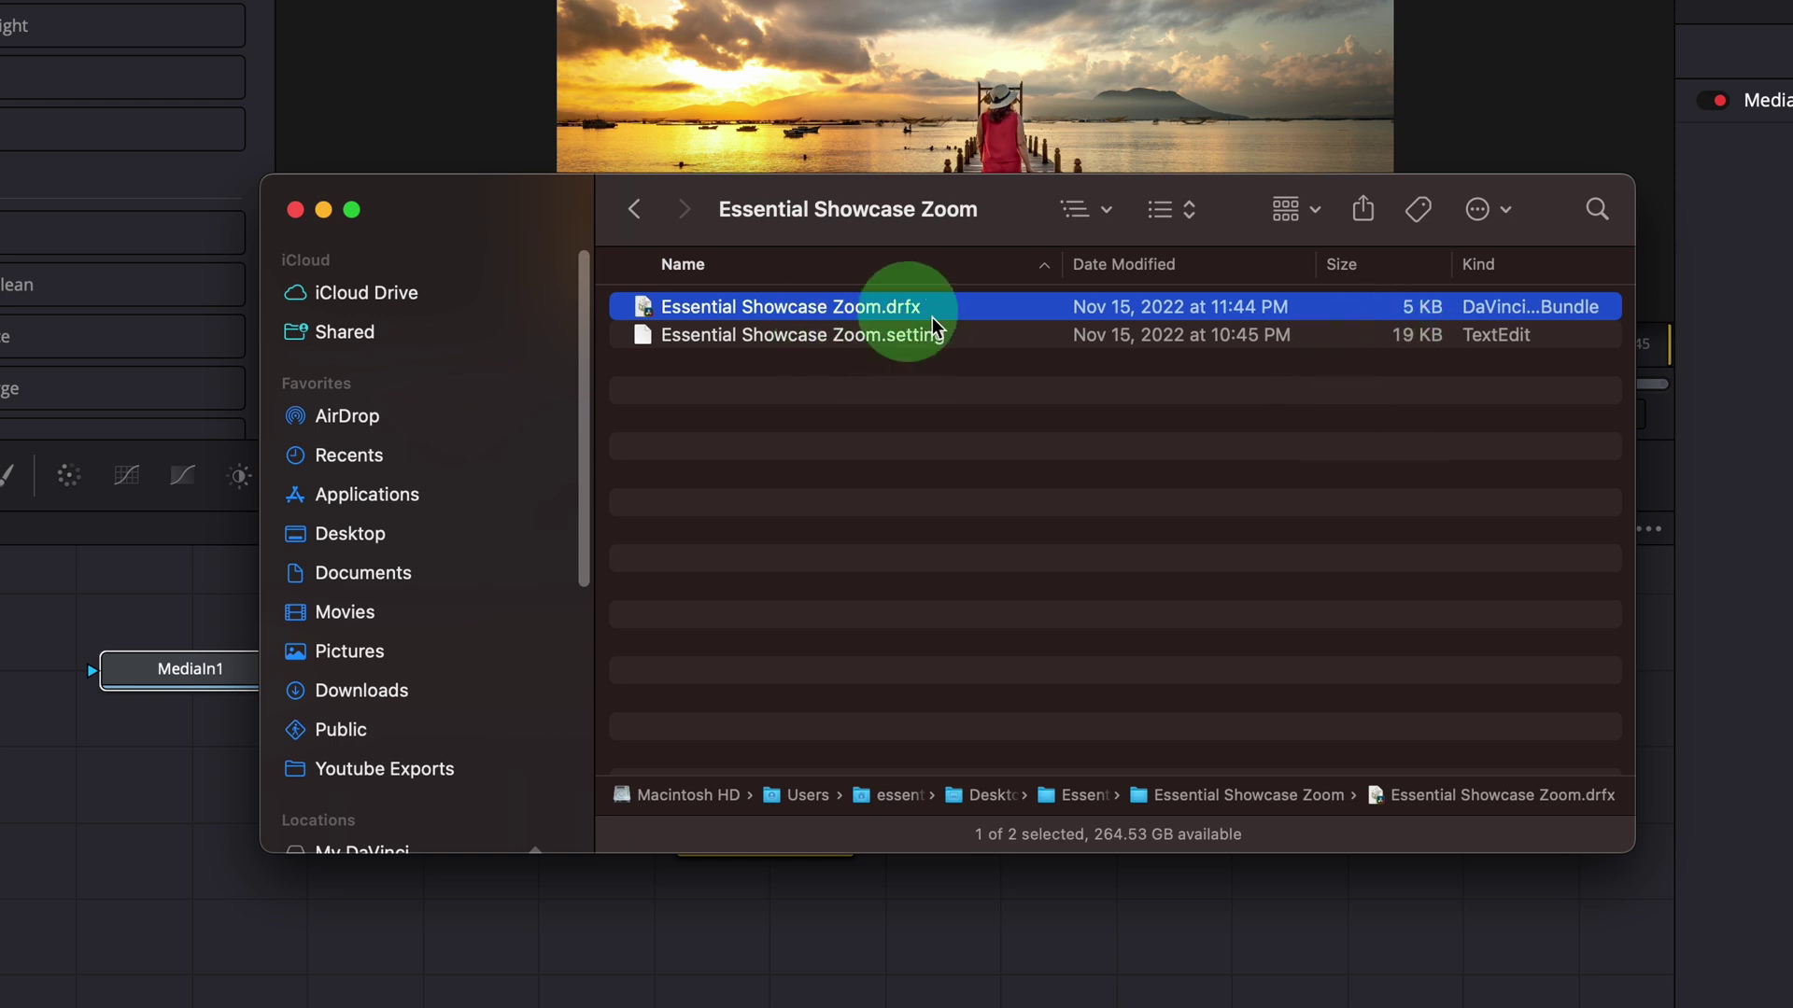
# Change the .drfx extension to .zip and extract the archive
pyautogui.press('Return')
pyautogui.press('Return')
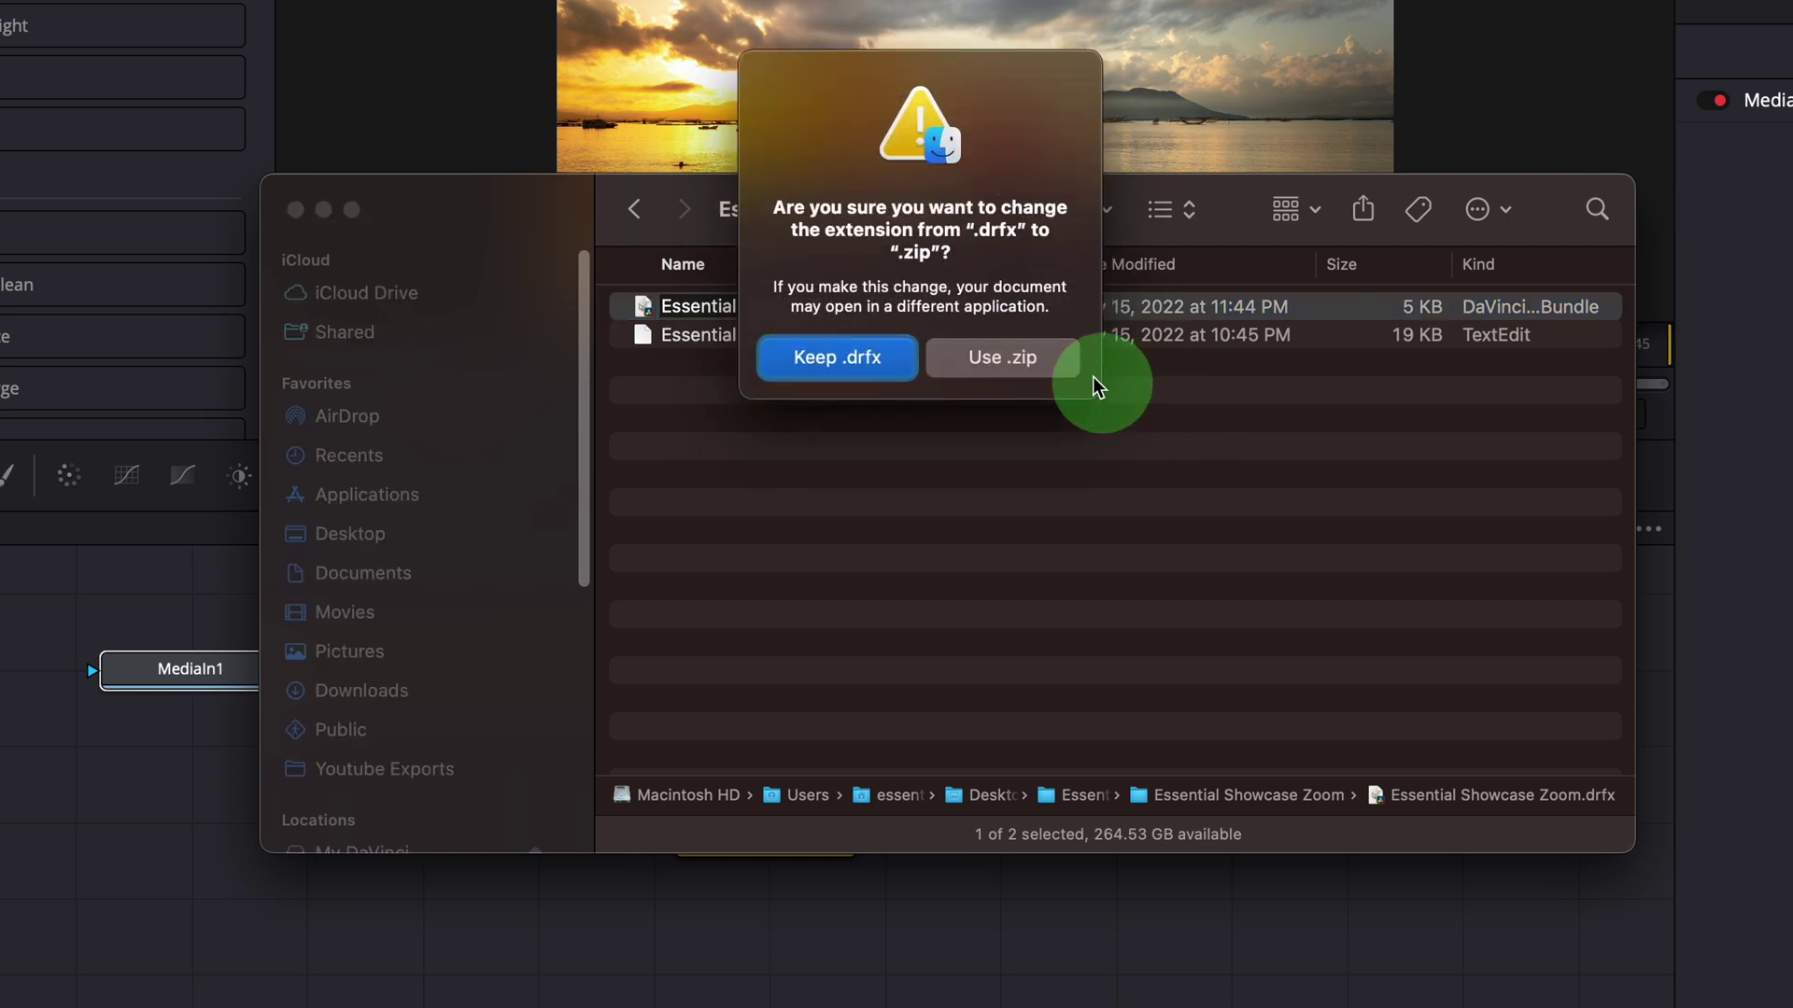
pyautogui.click(1036, 360)
pyautogui.doubleClick(693, 336)
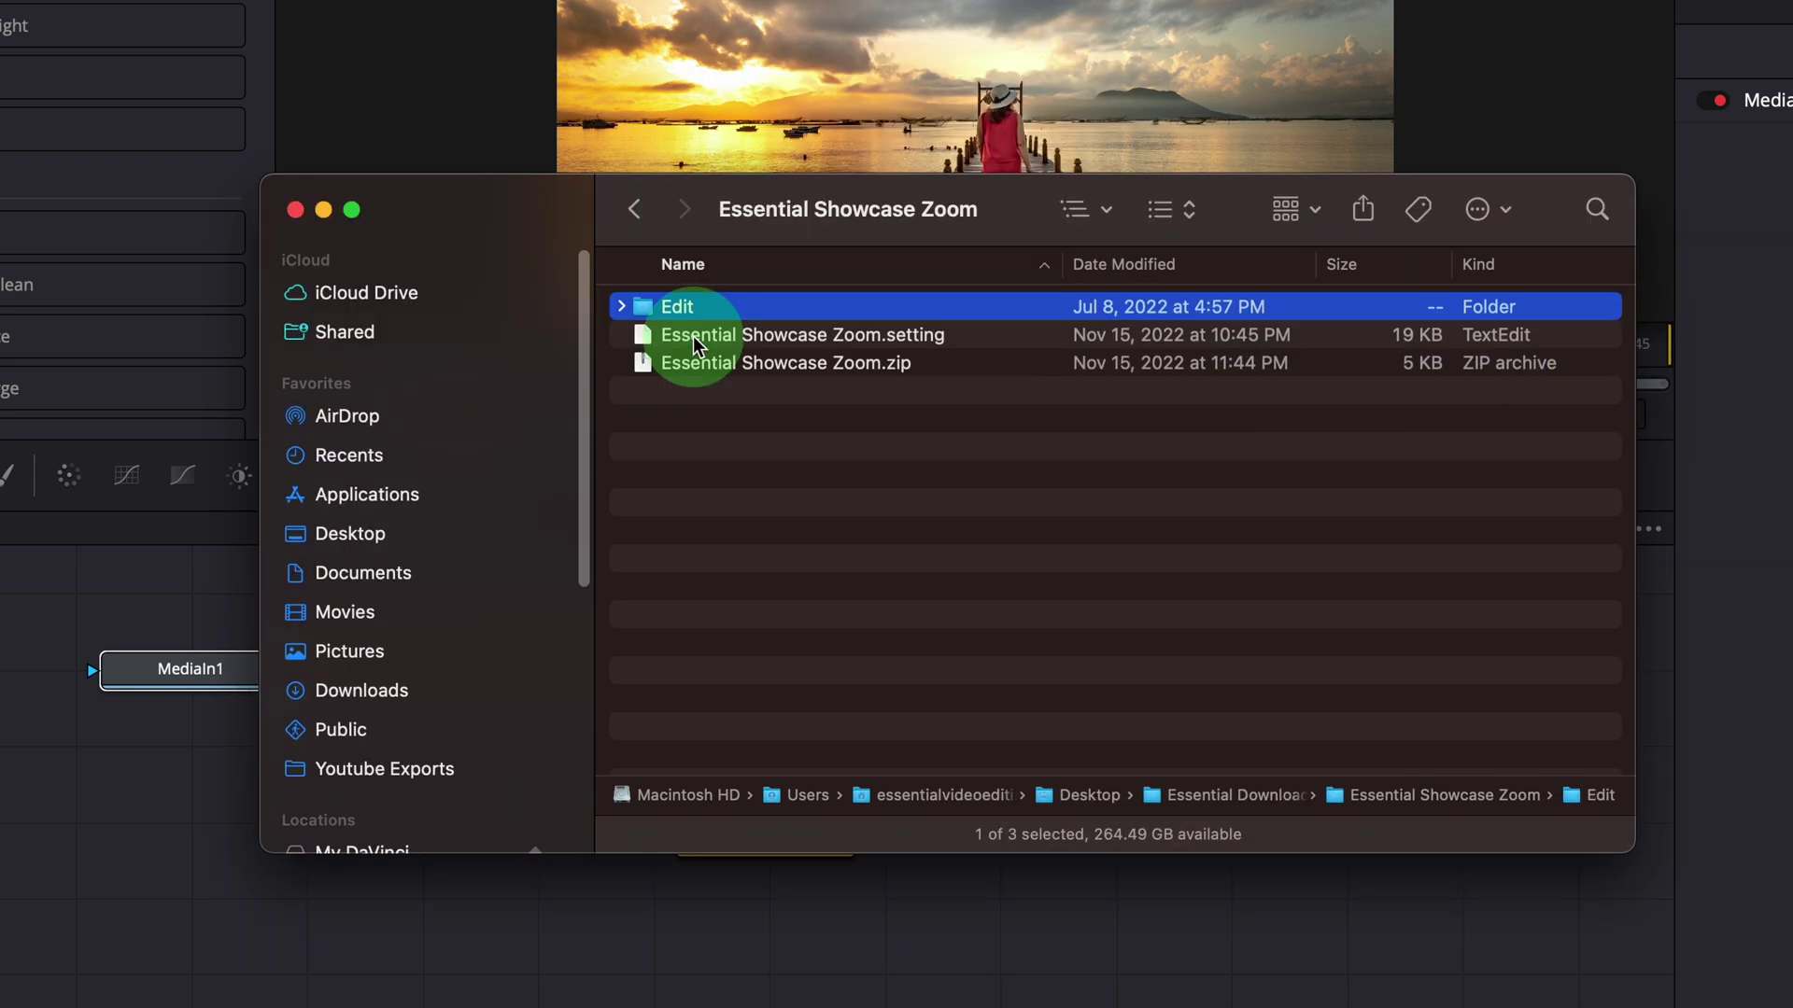
# Expand Edit > Effects > Essential Effects and select the nested Essential Showcase Zoom.setting file
pyautogui.click(622, 307)
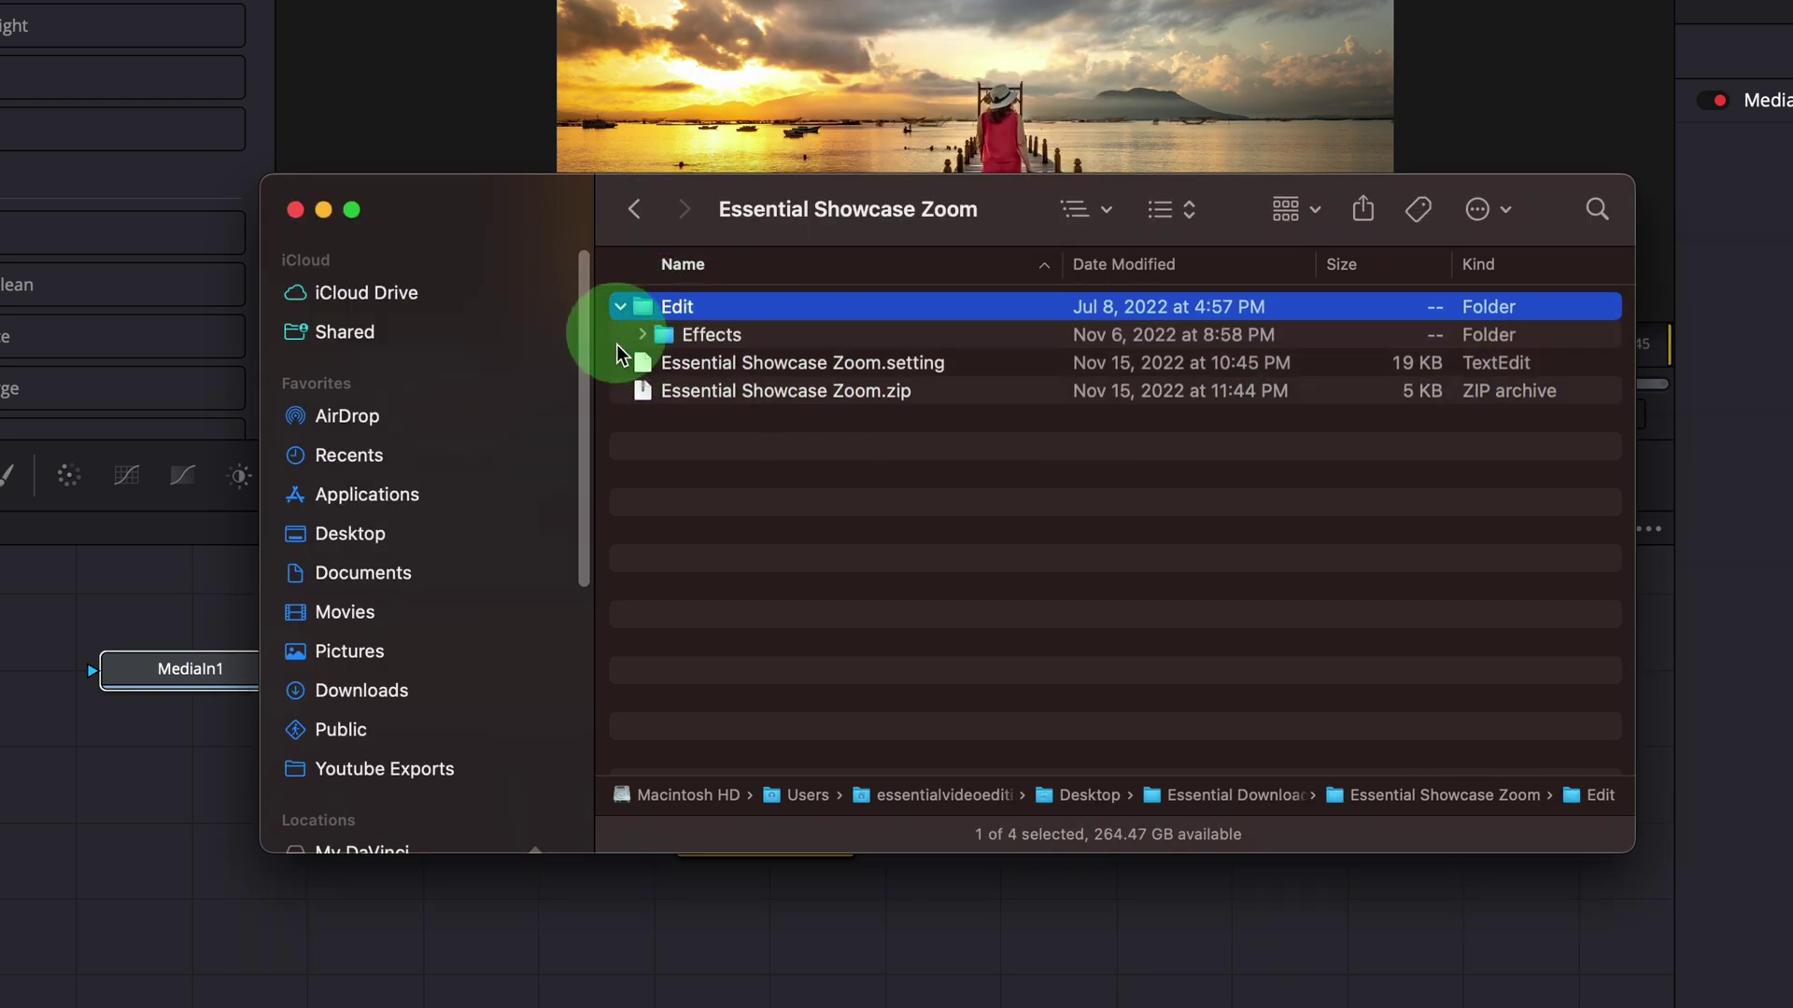
pyautogui.click(641, 334)
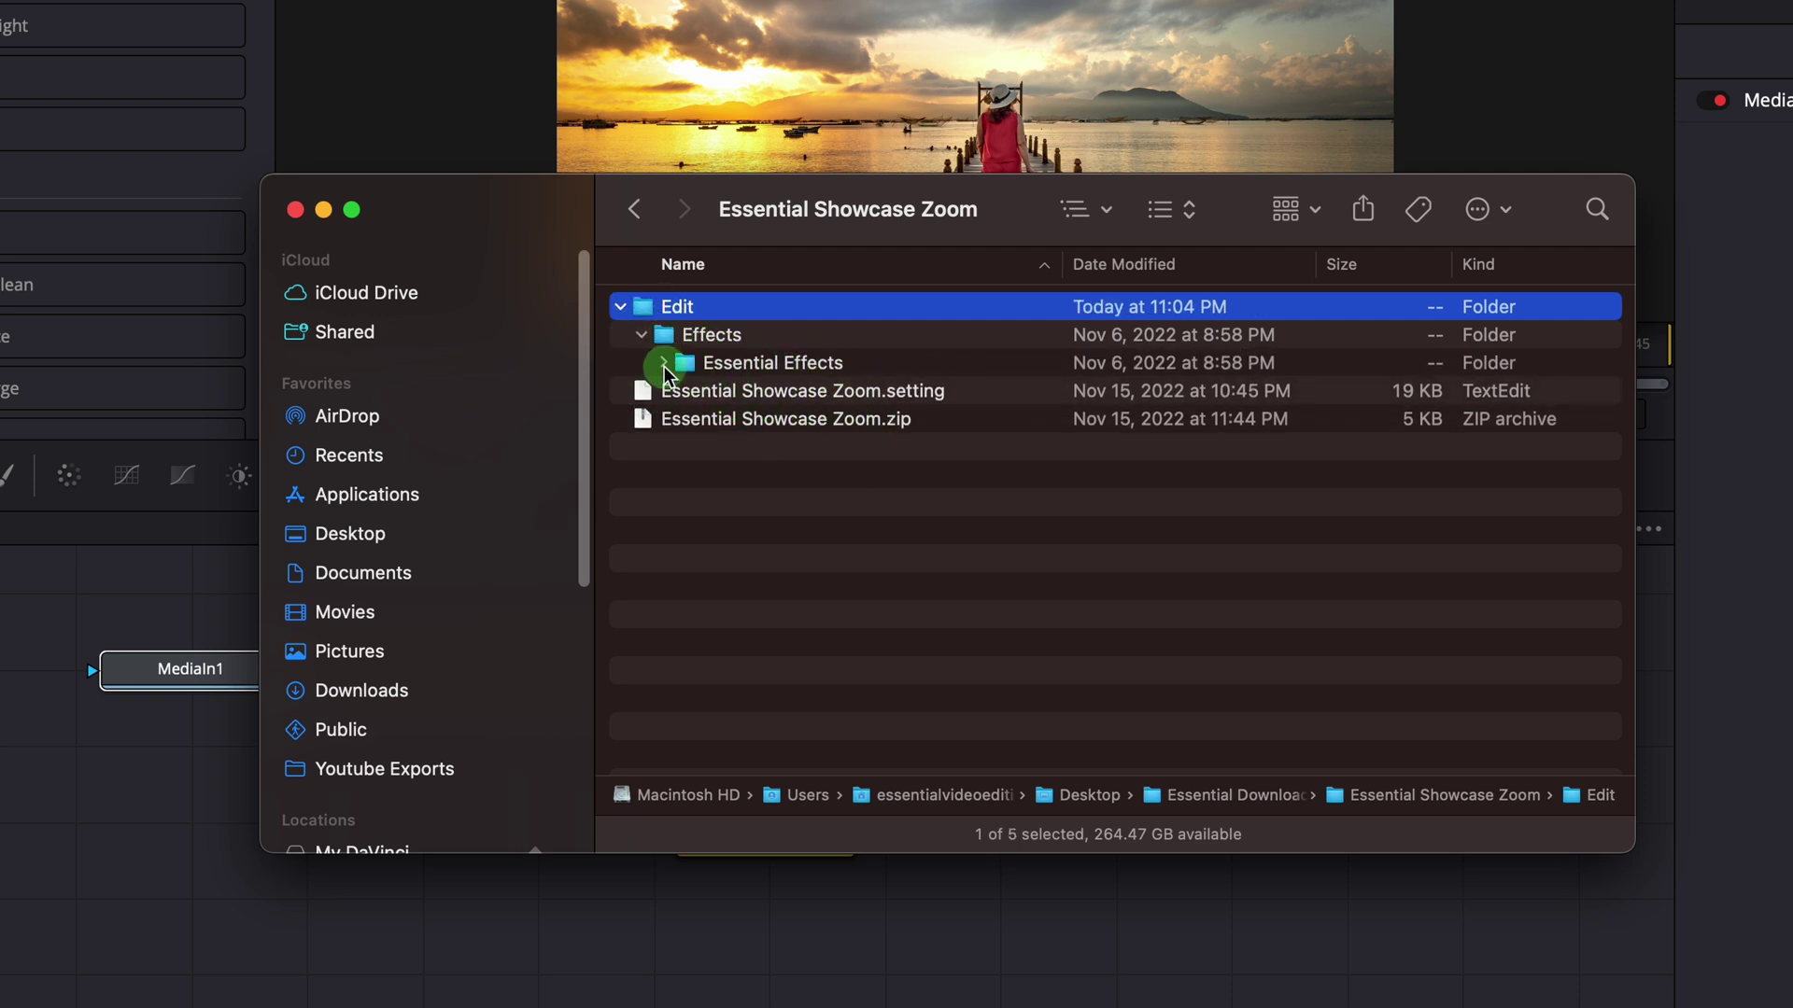
pyautogui.click(664, 362)
pyautogui.click(810, 392)
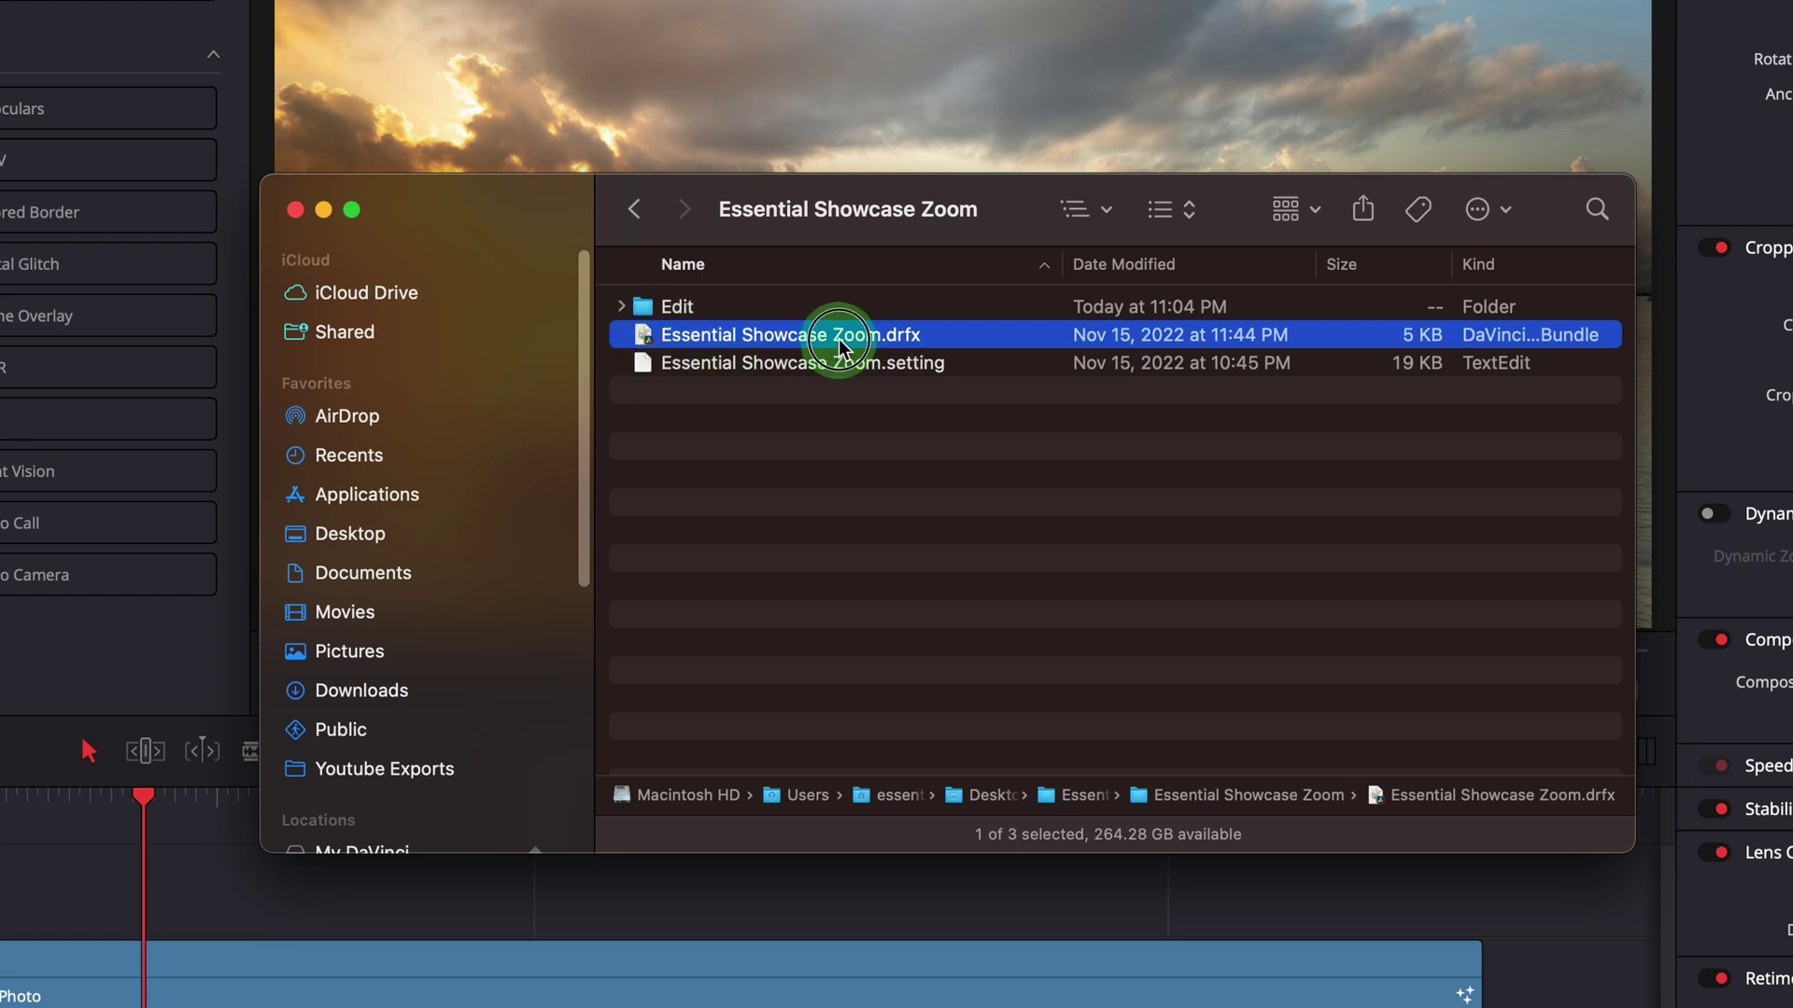
# Install Essential Showcase Zoom.drfx into Resolve, confirming the installation prompt
pyautogui.doubleClick(839, 339)
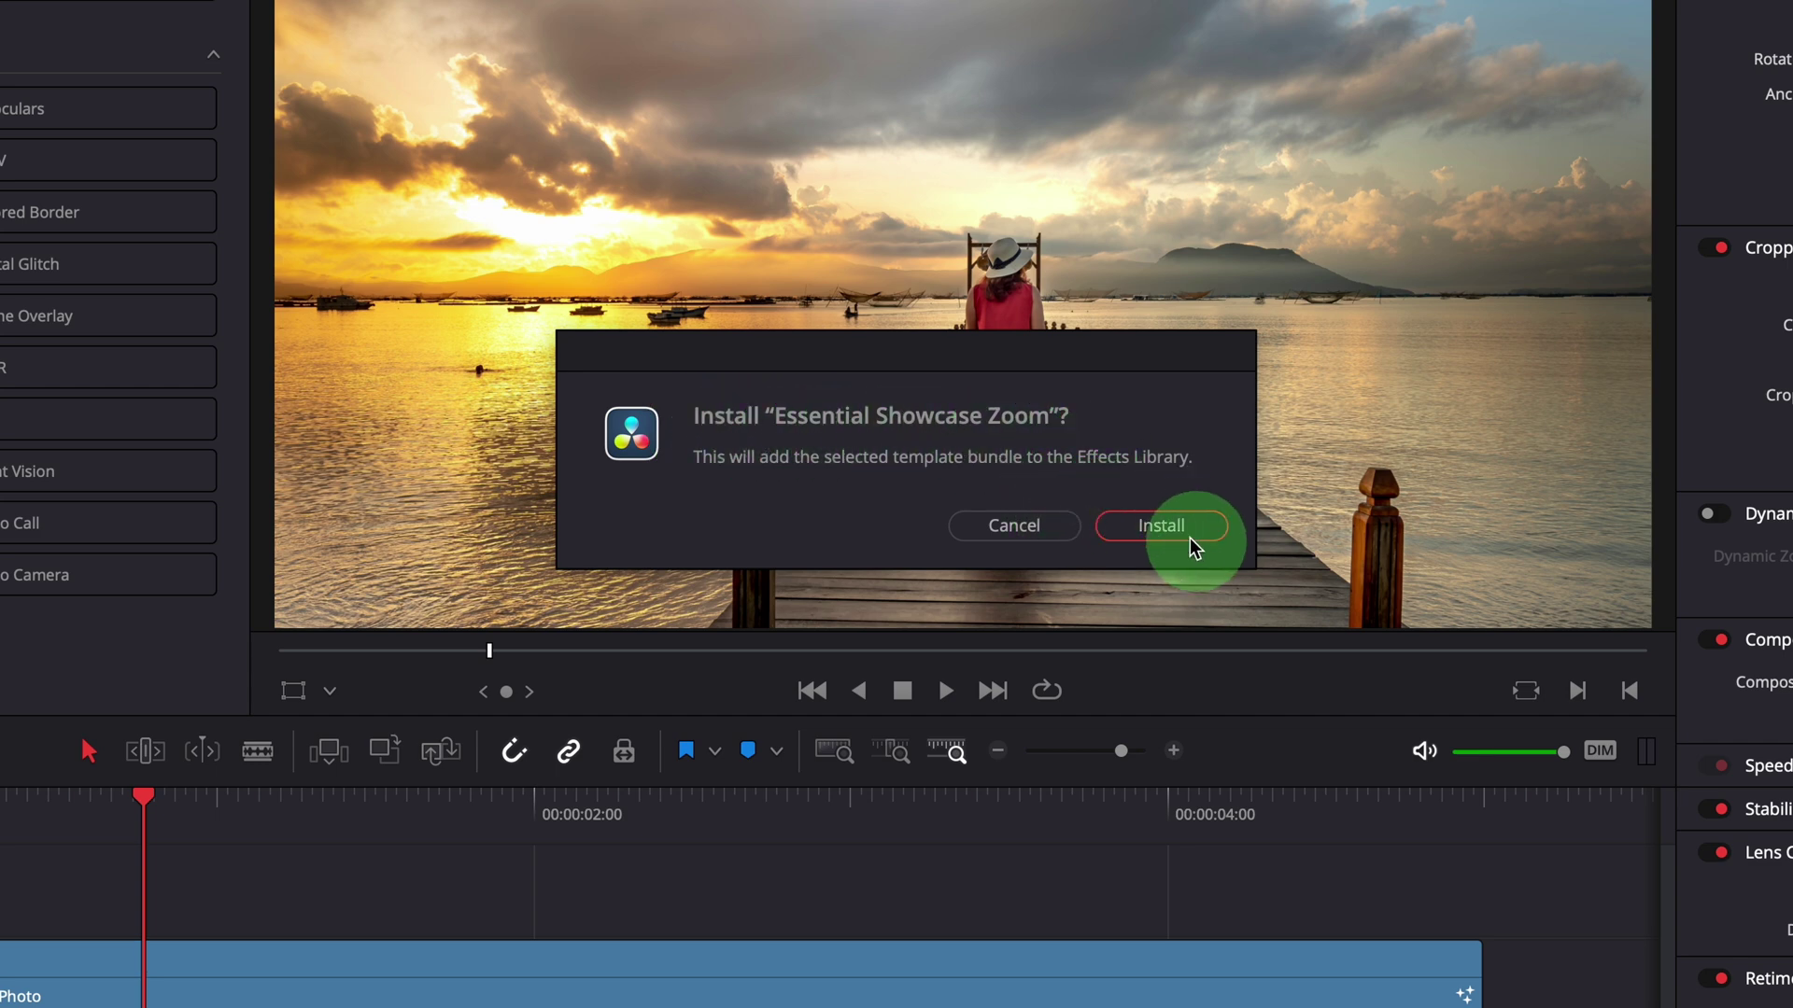
pyautogui.click(1169, 527)
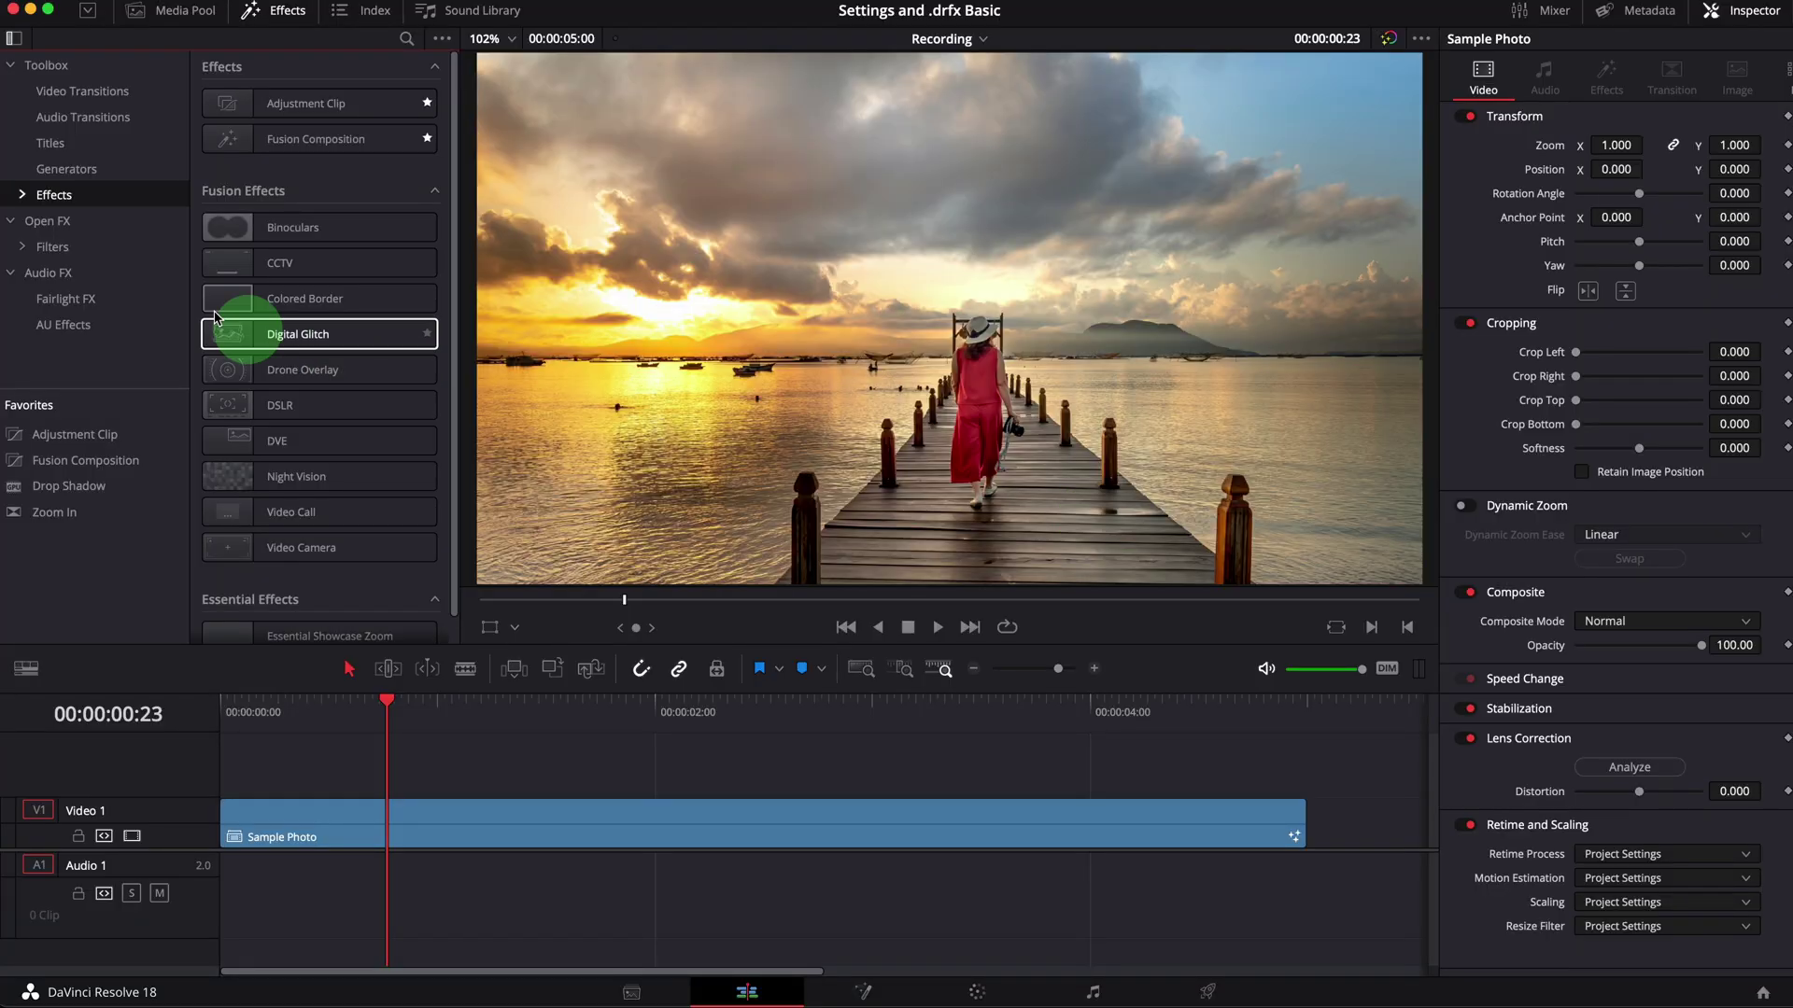
# Drag Essential Showcase Zoom from Effects > Essential Effects onto the Sample Photo clip
pyautogui.click(19, 204)
pyautogui.click(93, 220)
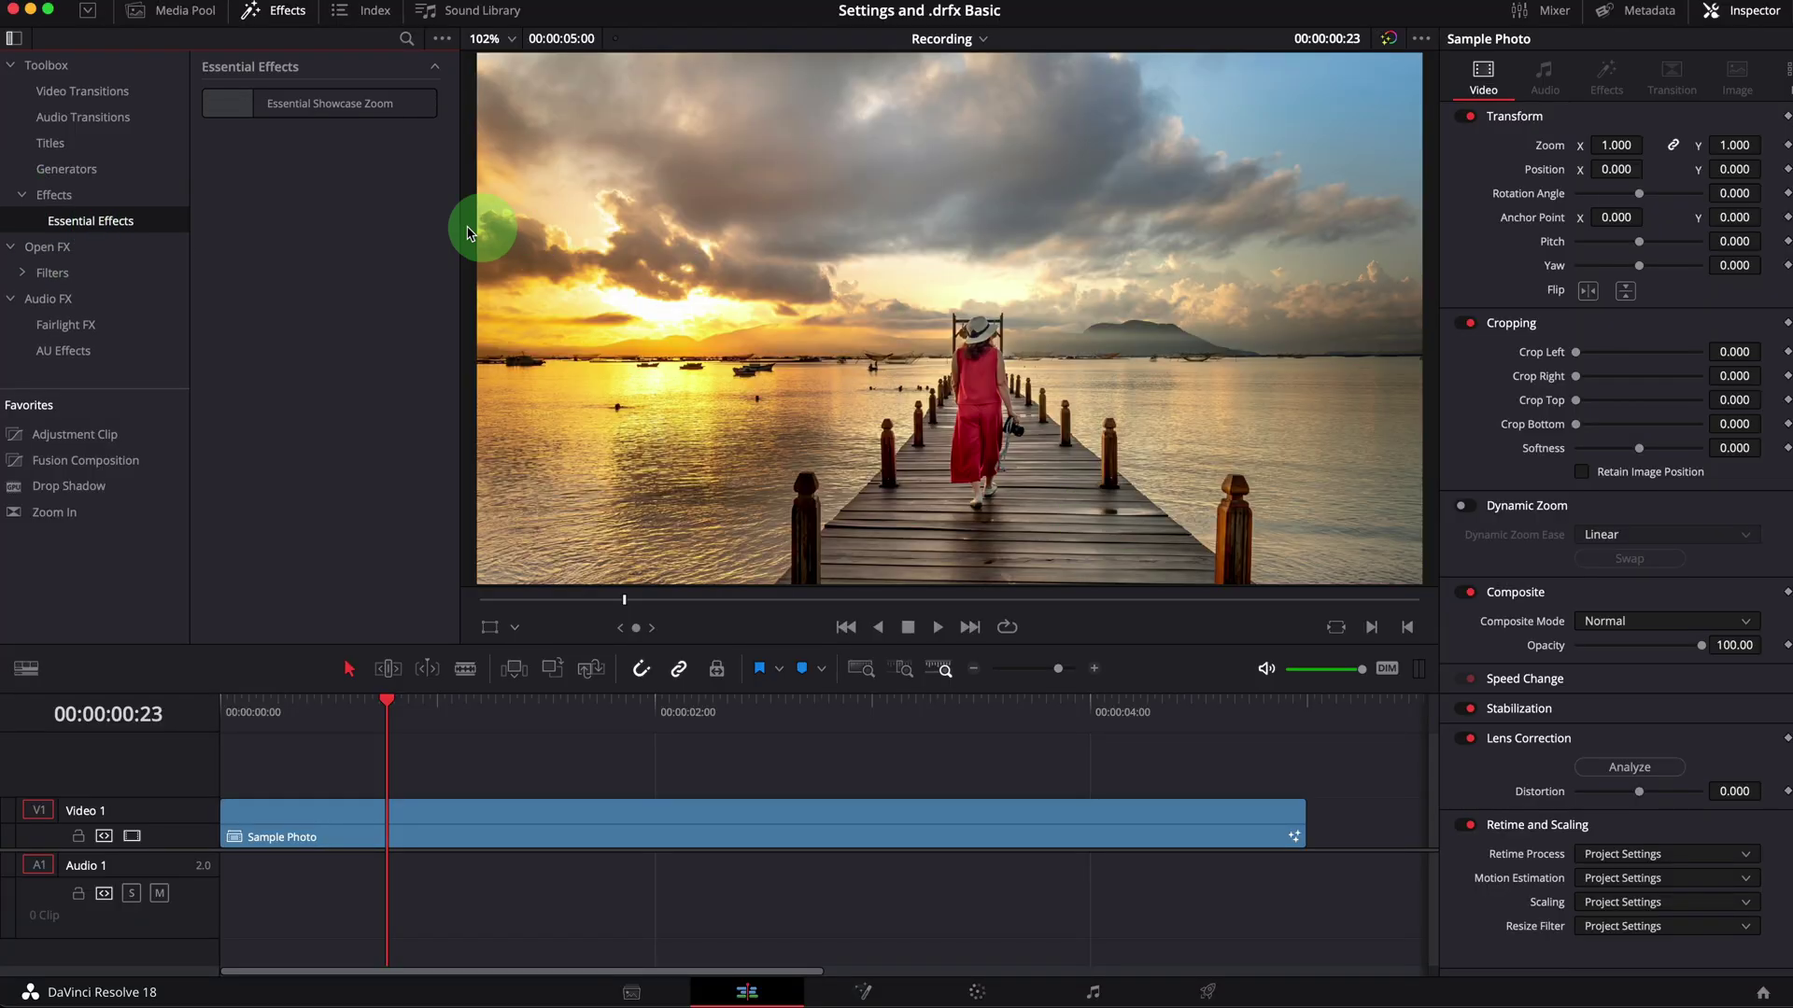
pyautogui.click(360, 106)
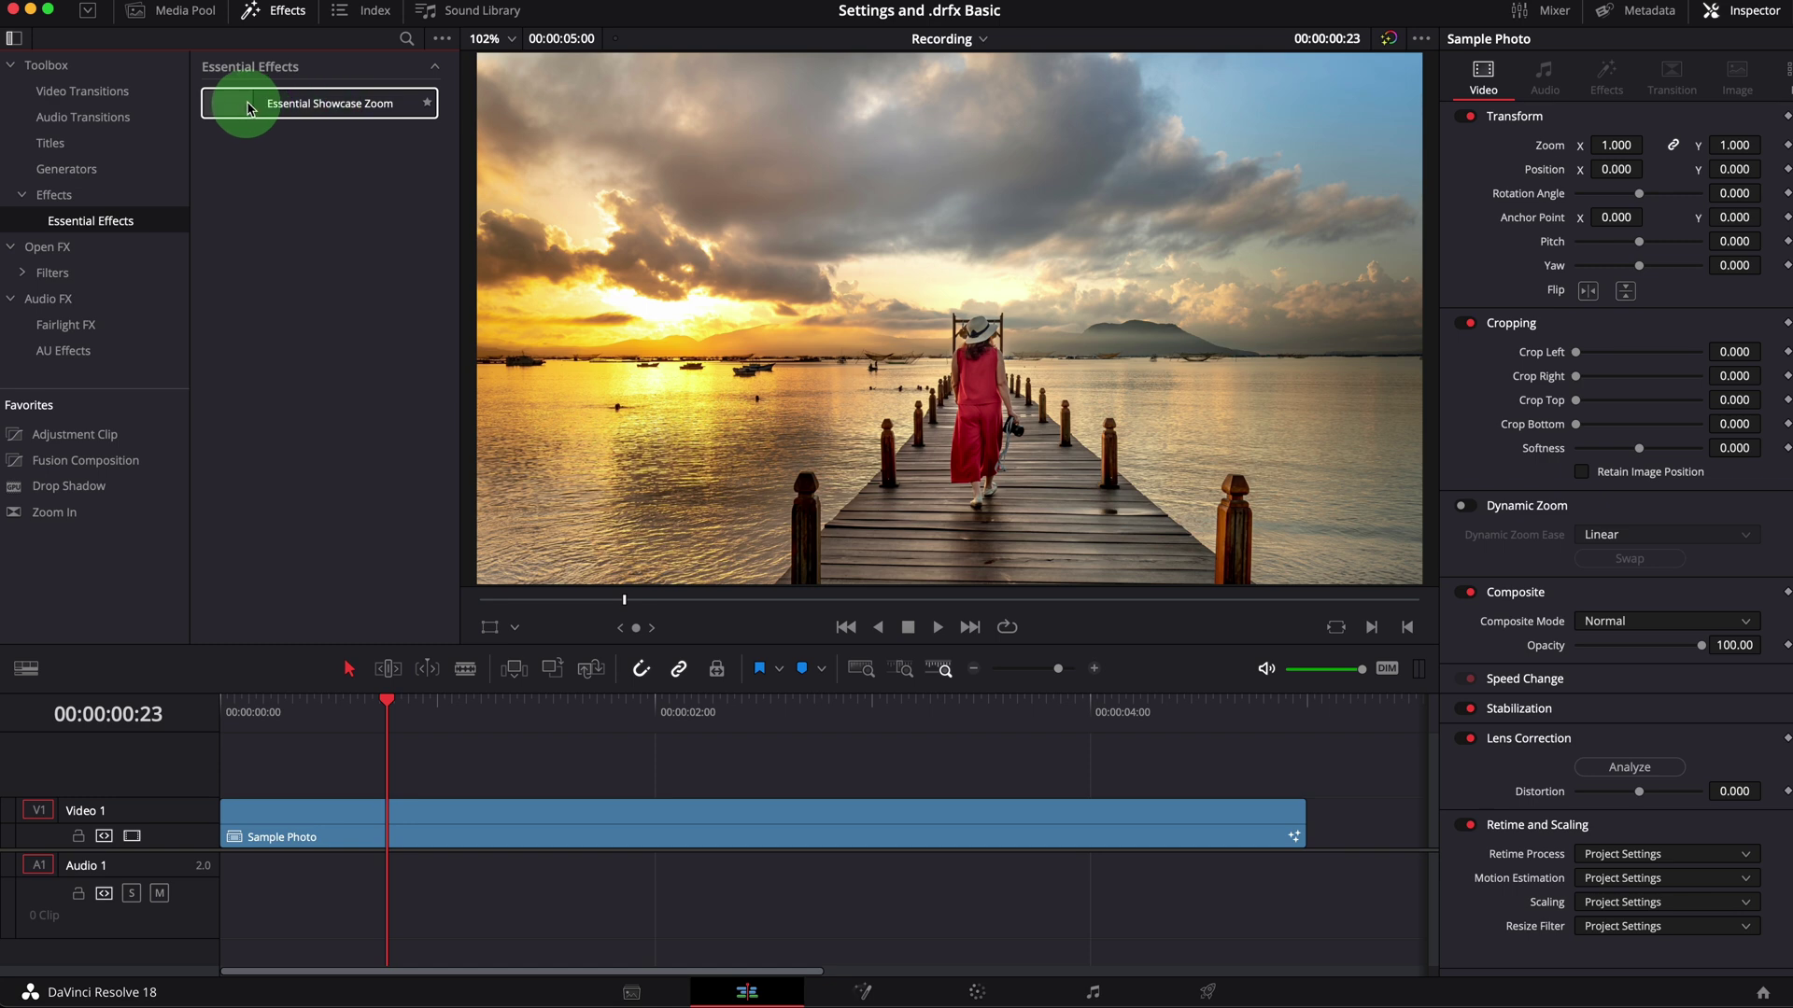
pyautogui.moveTo(386, 114); pyautogui.dragTo(944, 397)
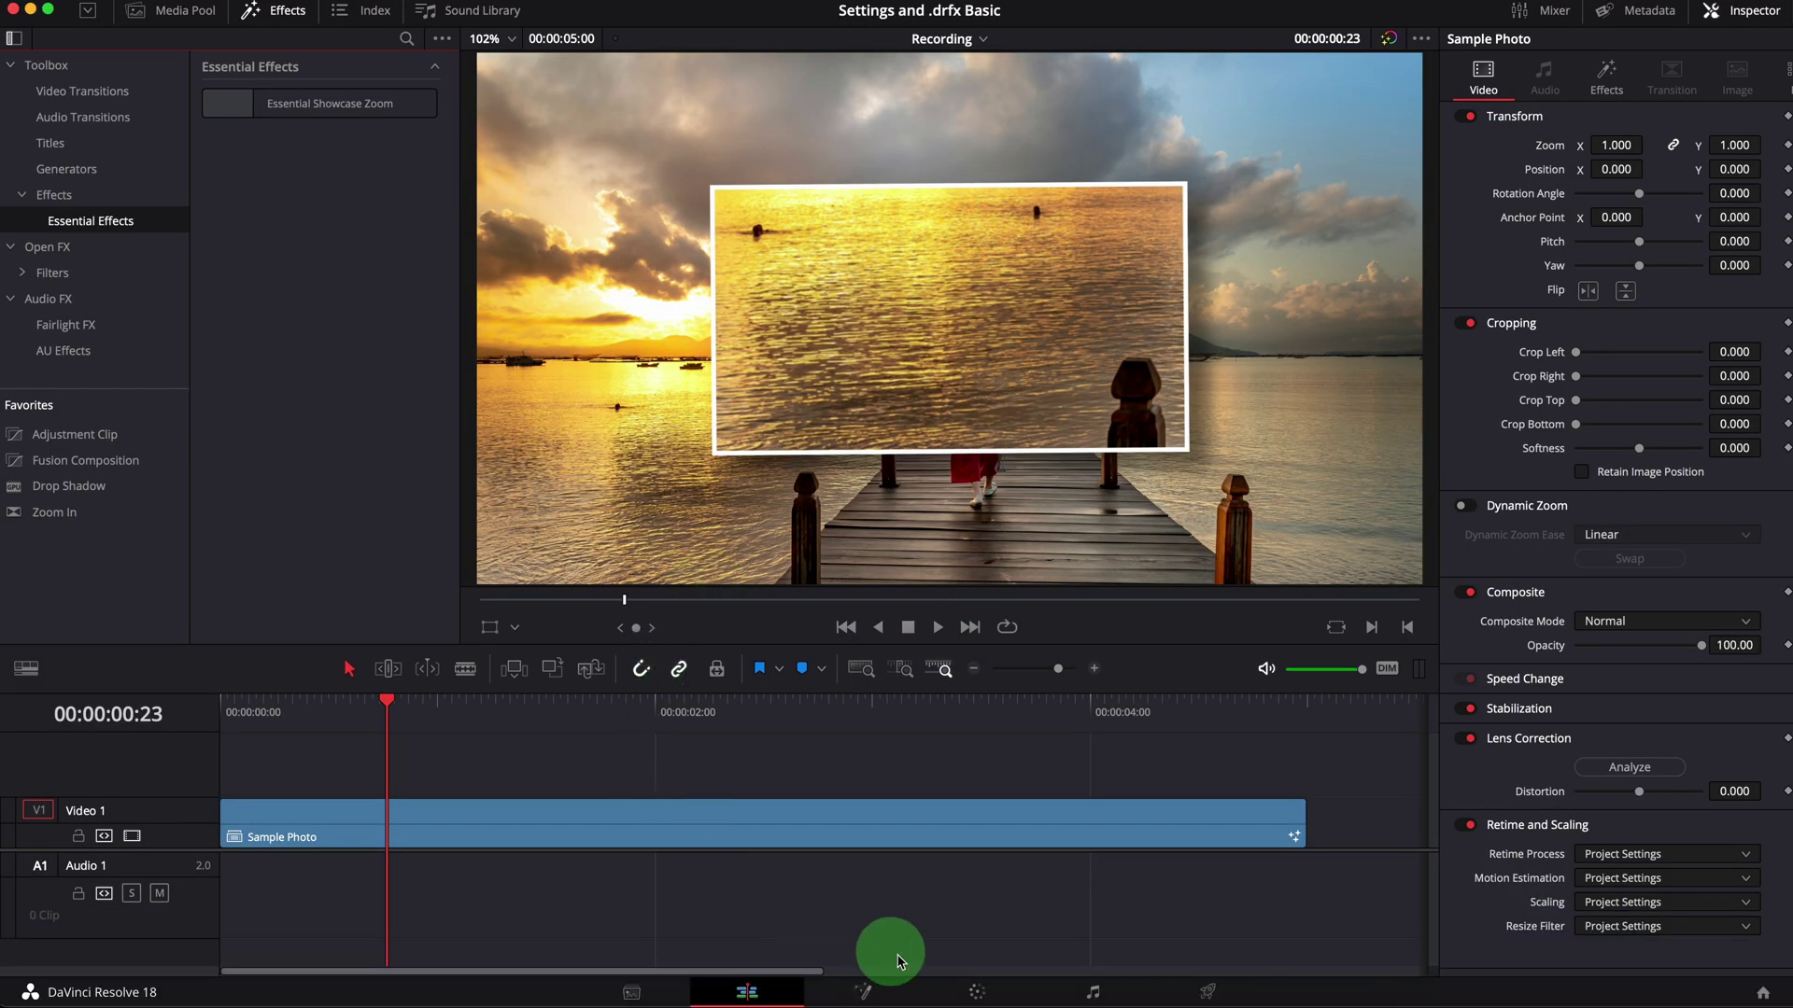
# On the Fusion page, reveal the Effects library's Templates folder in Finder
pyautogui.click(862, 990)
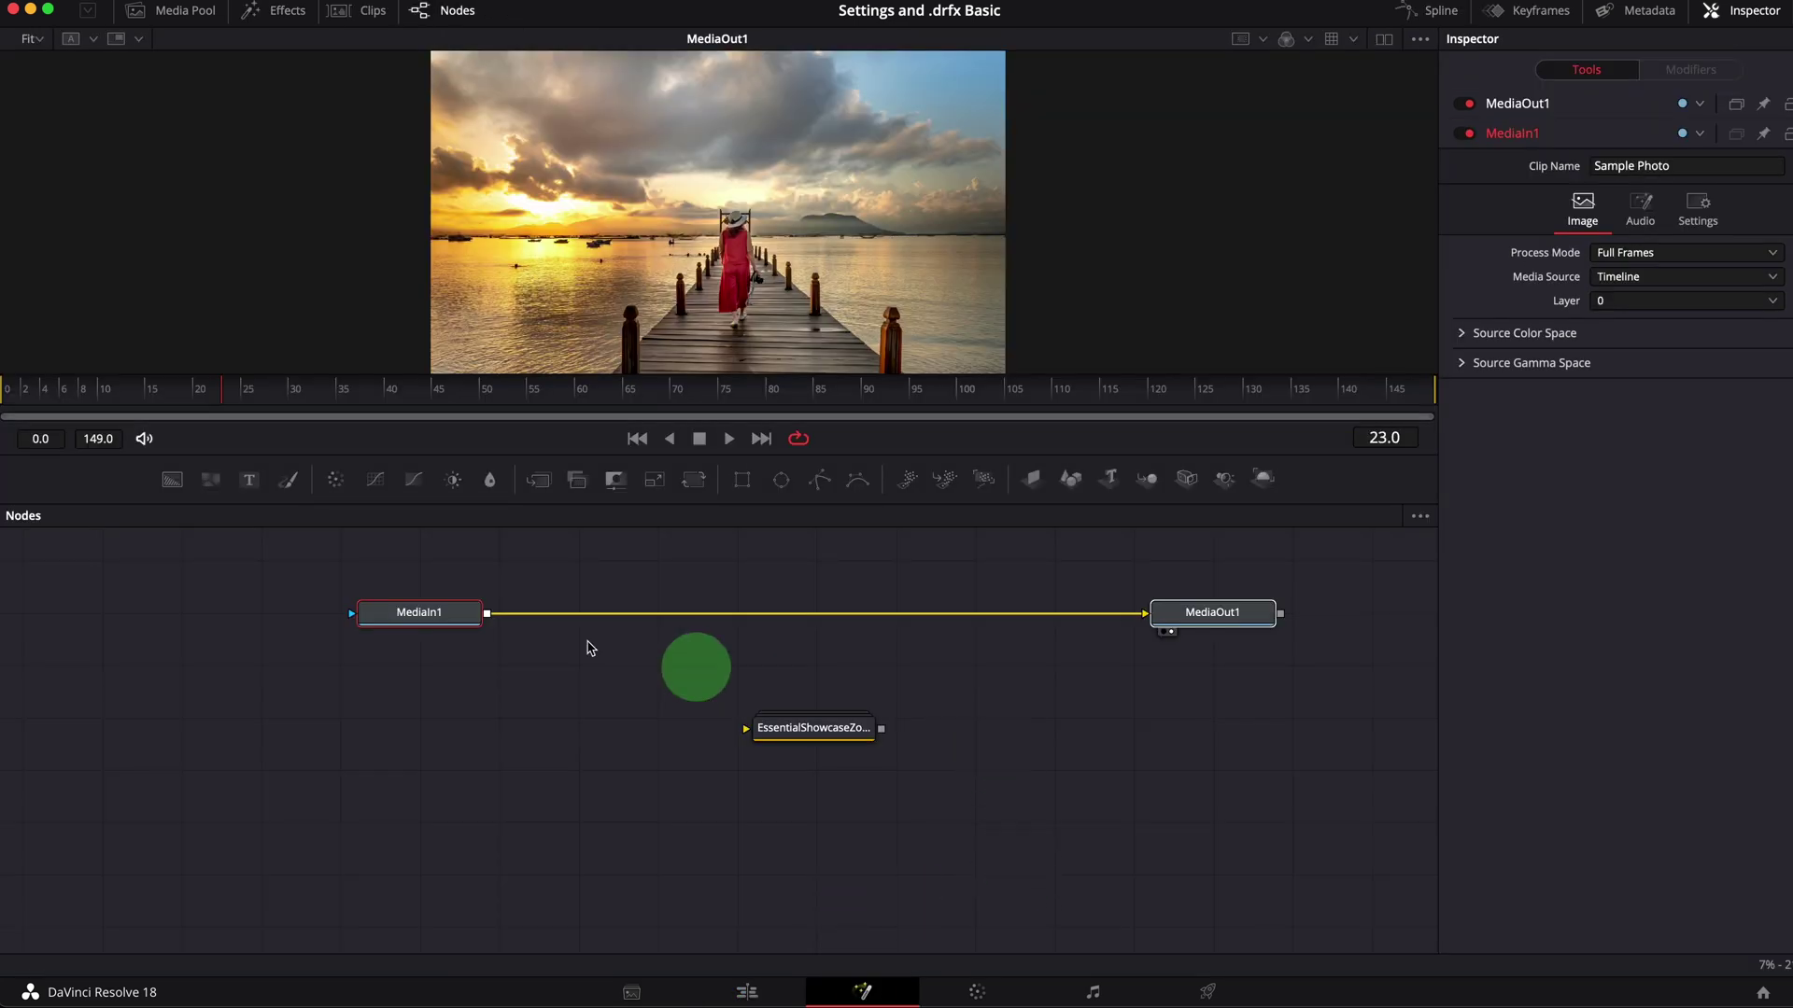
pyautogui.click(280, 17)
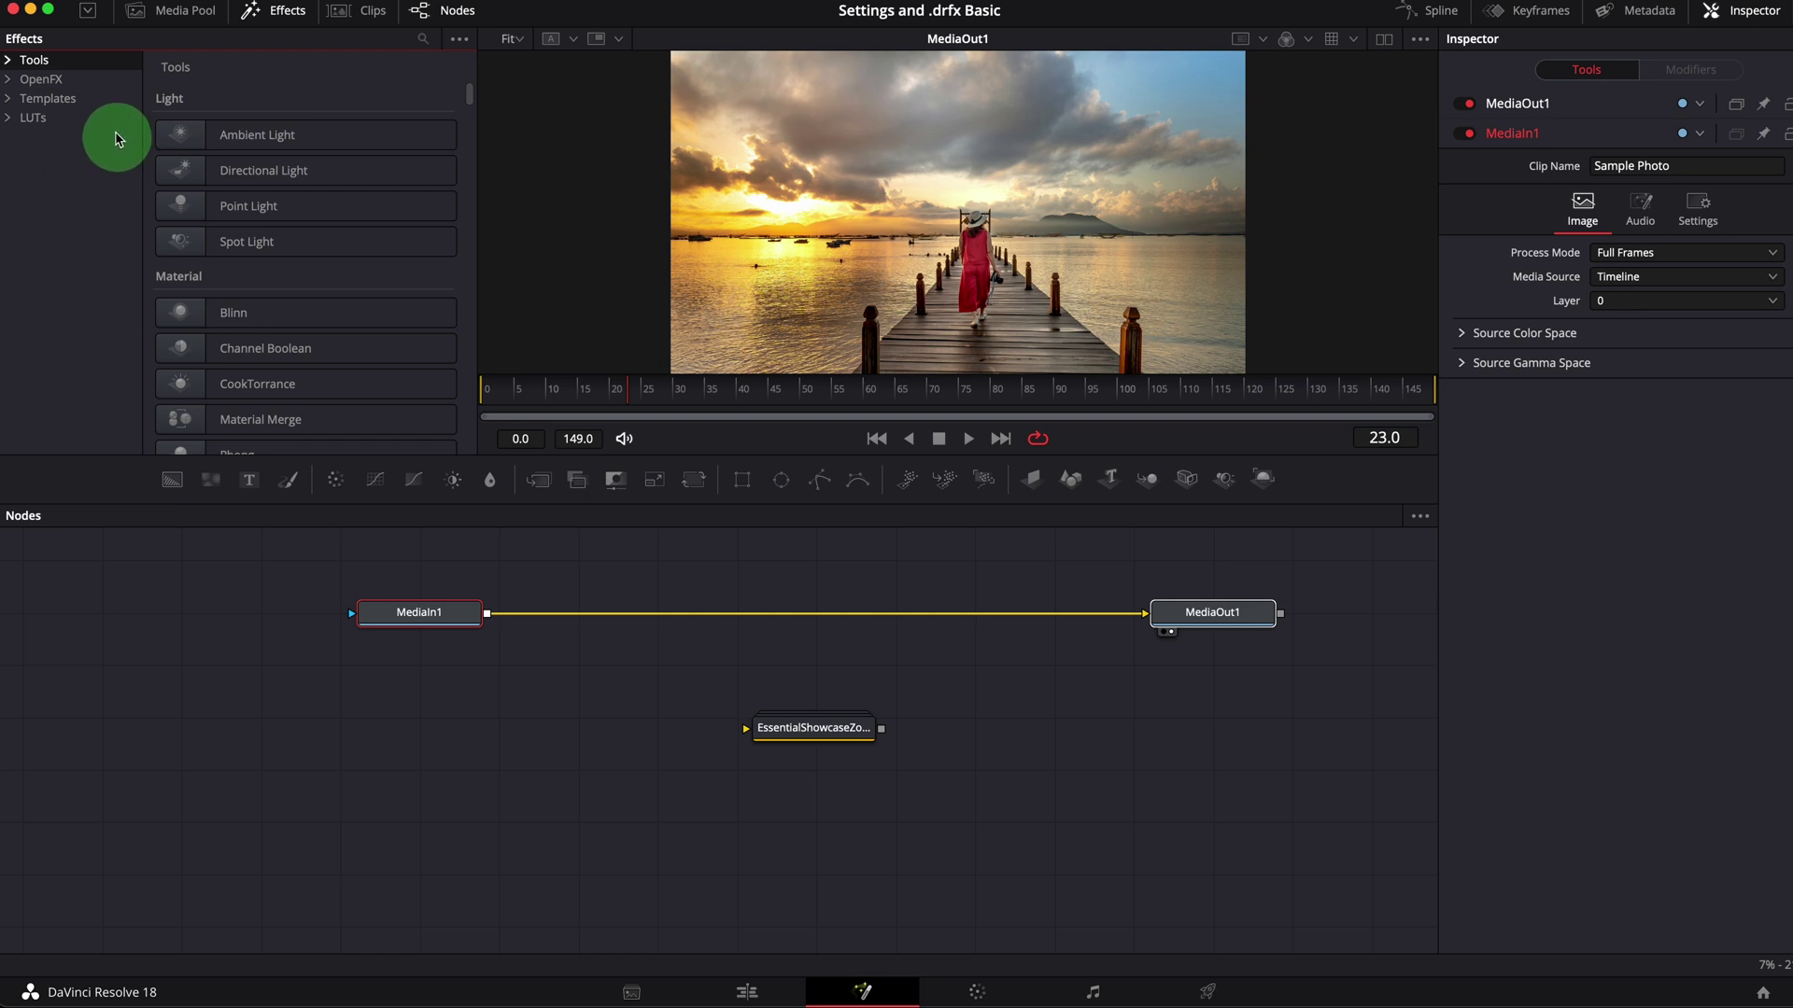
pyautogui.click(42, 103)
pyautogui.rightClick(42, 103)
pyautogui.click(91, 114)
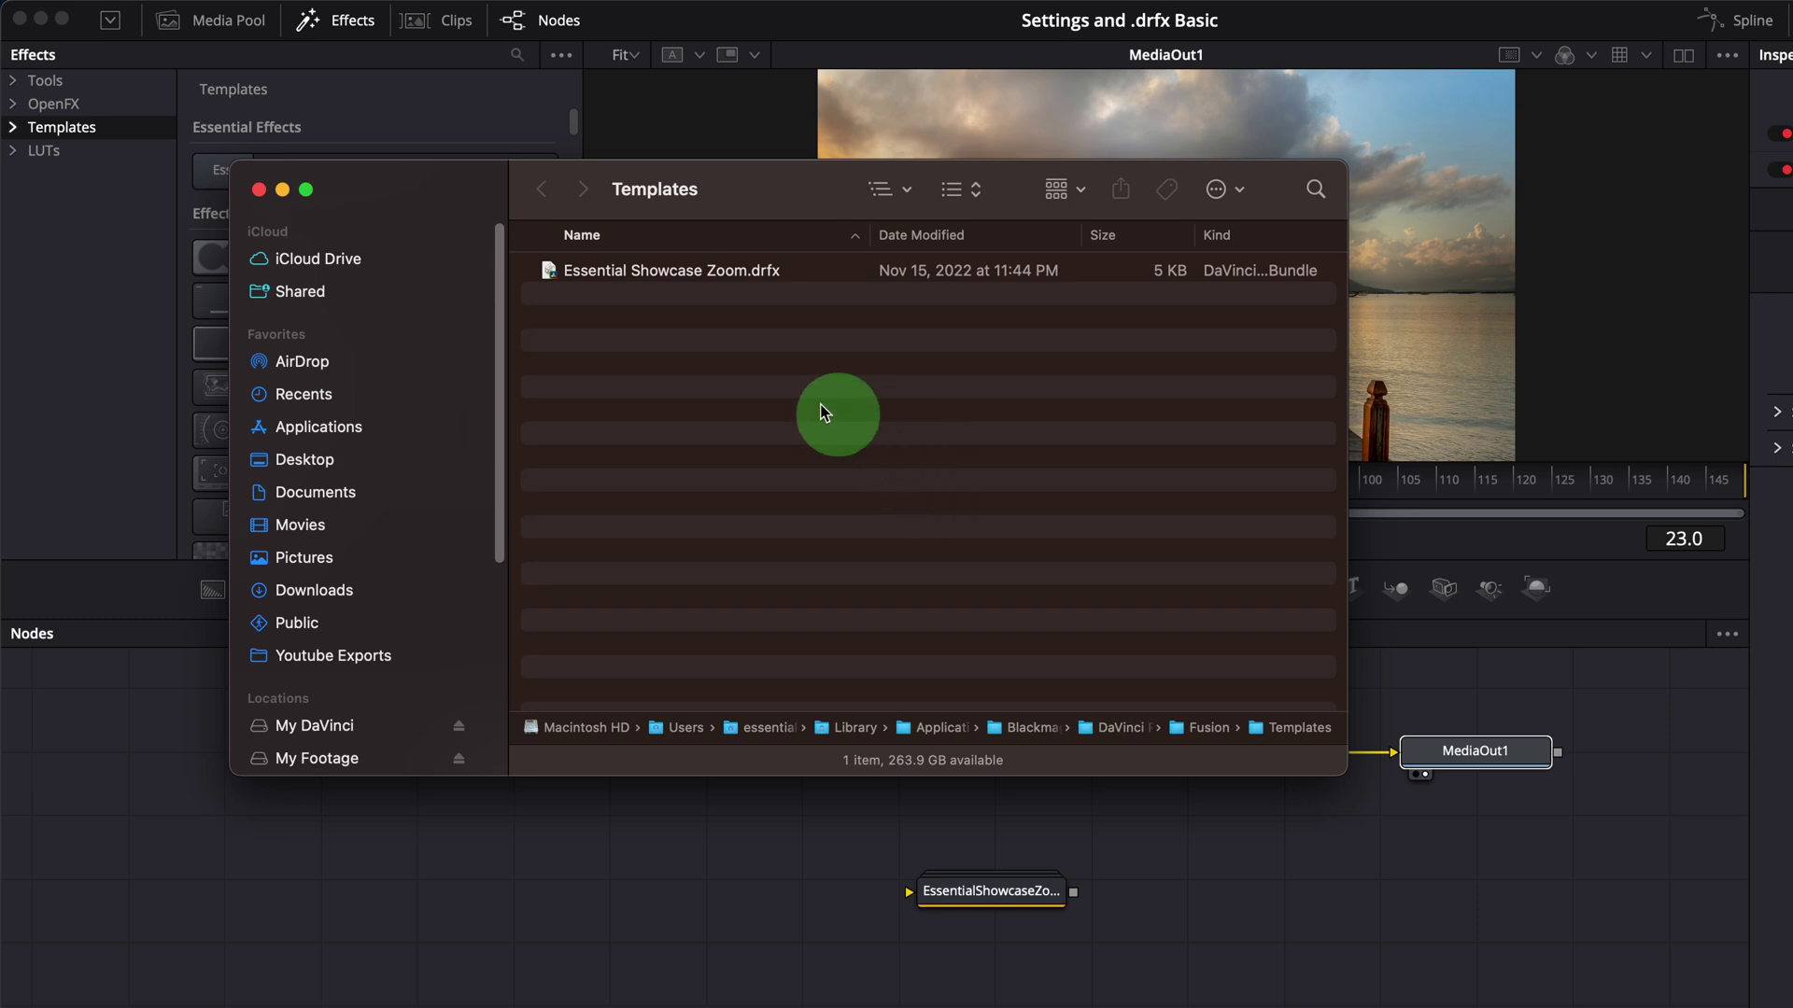
pyautogui.rightClick(798, 338)
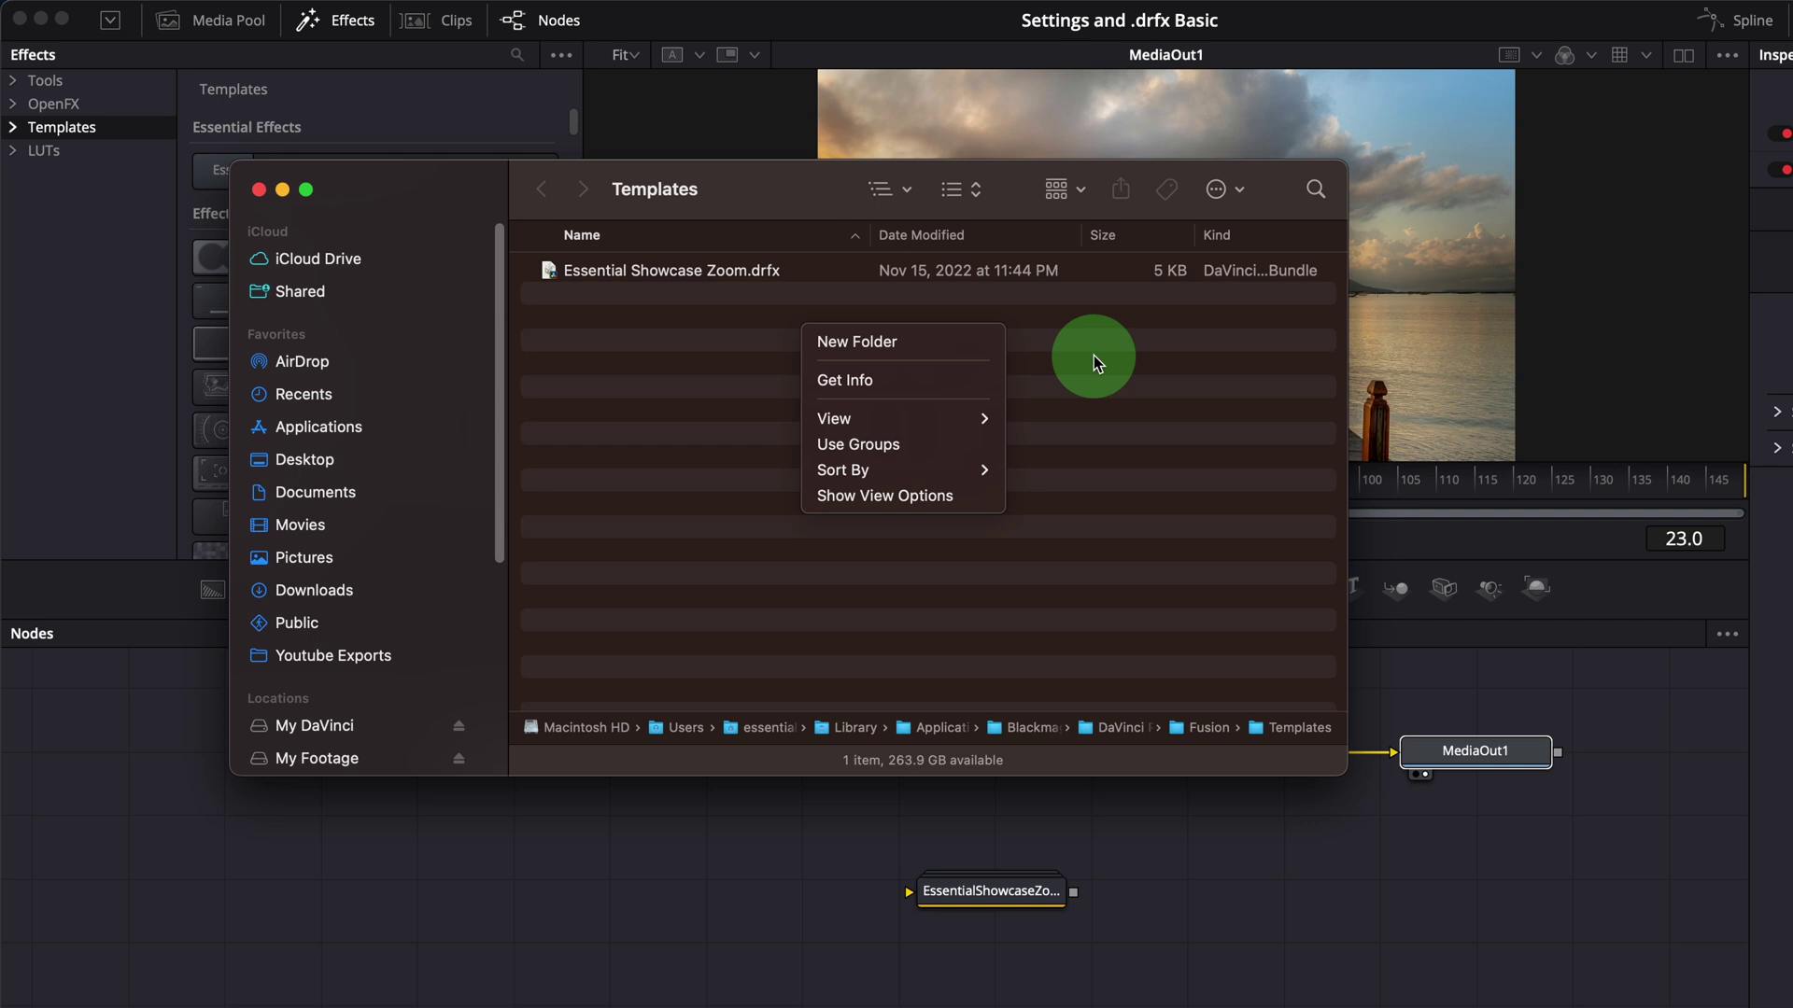
pyautogui.click(88, 265)
# Expand Templates and reveal the Edit category's folder in Finder, closing the extra window
pyautogui.click(88, 265)
pyautogui.click(89, 266)
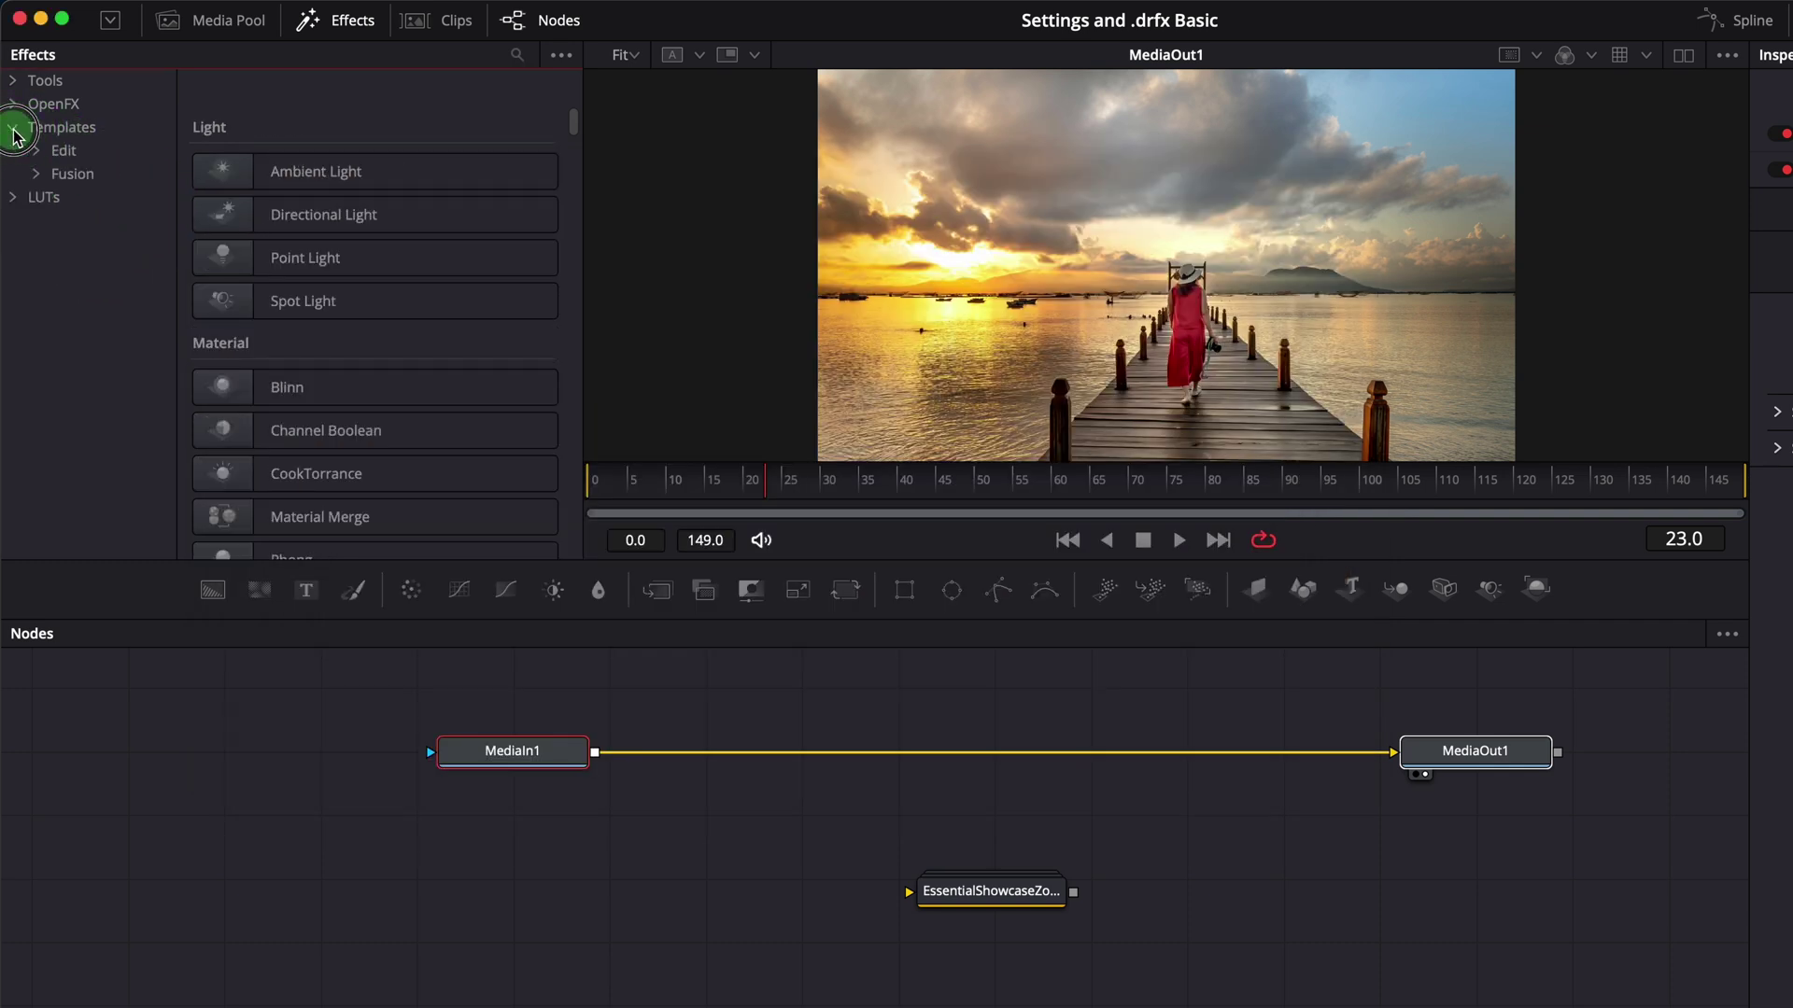
pyautogui.click(65, 152)
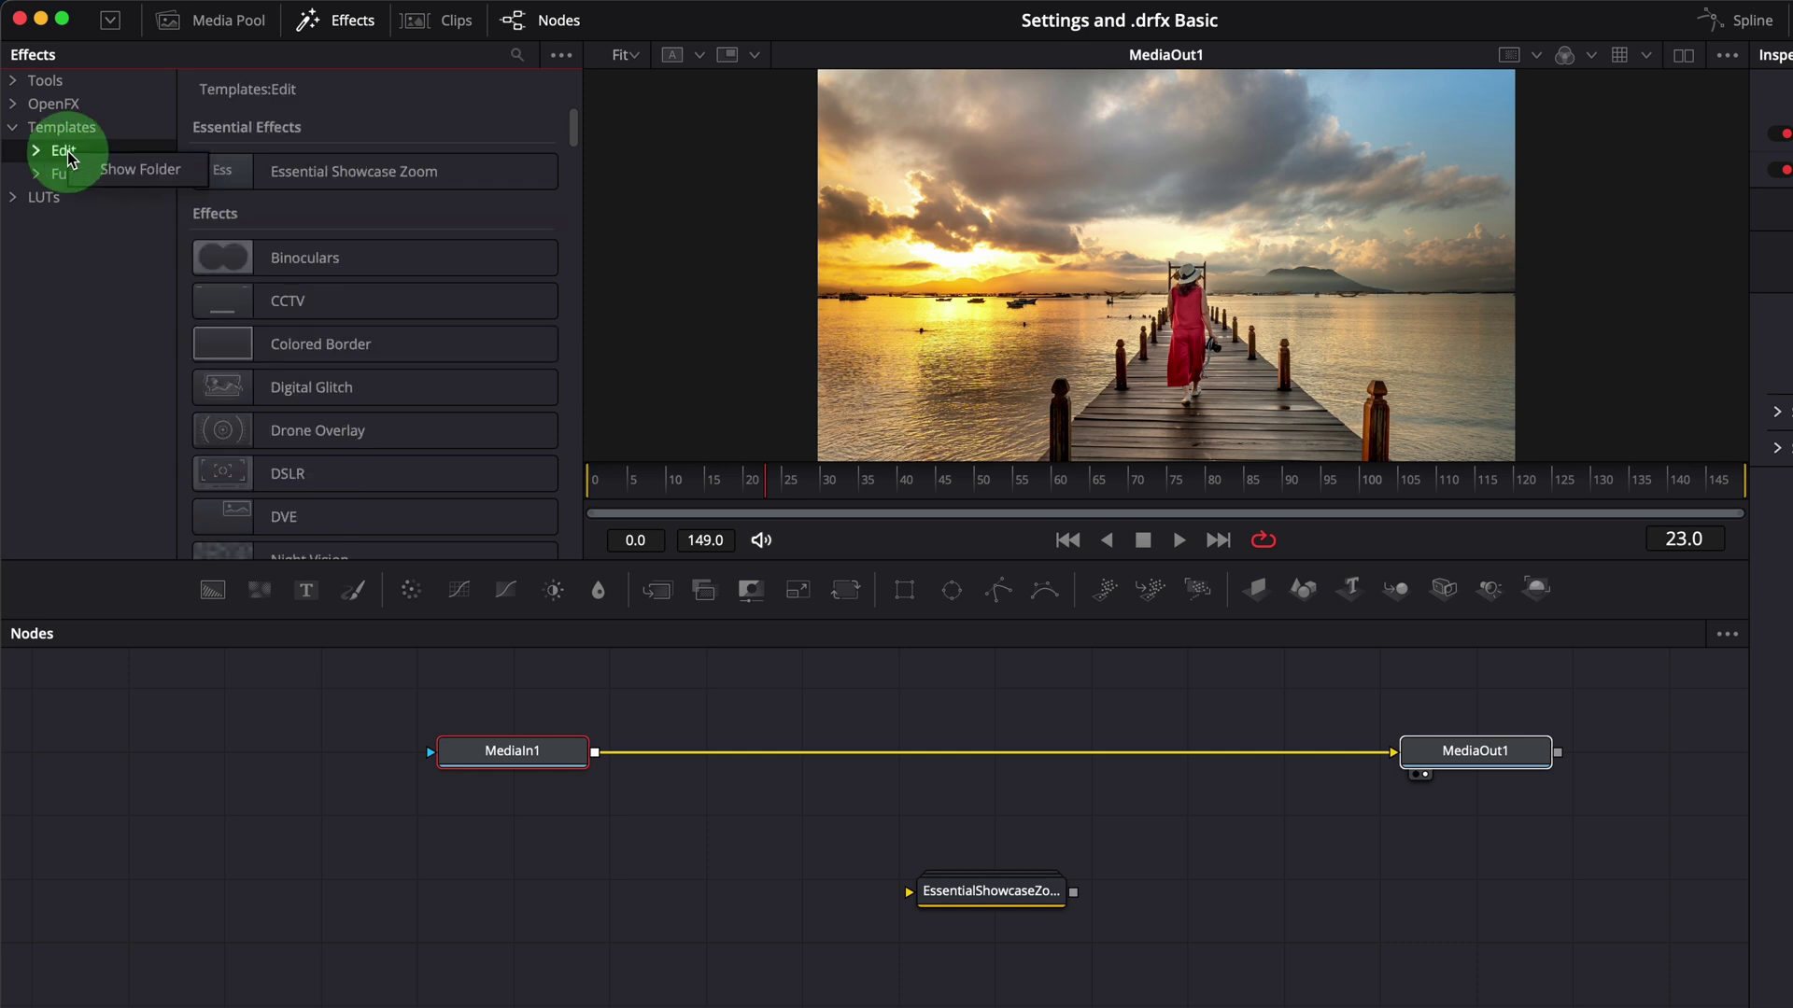
pyautogui.rightClick(62, 151)
pyautogui.click(128, 173)
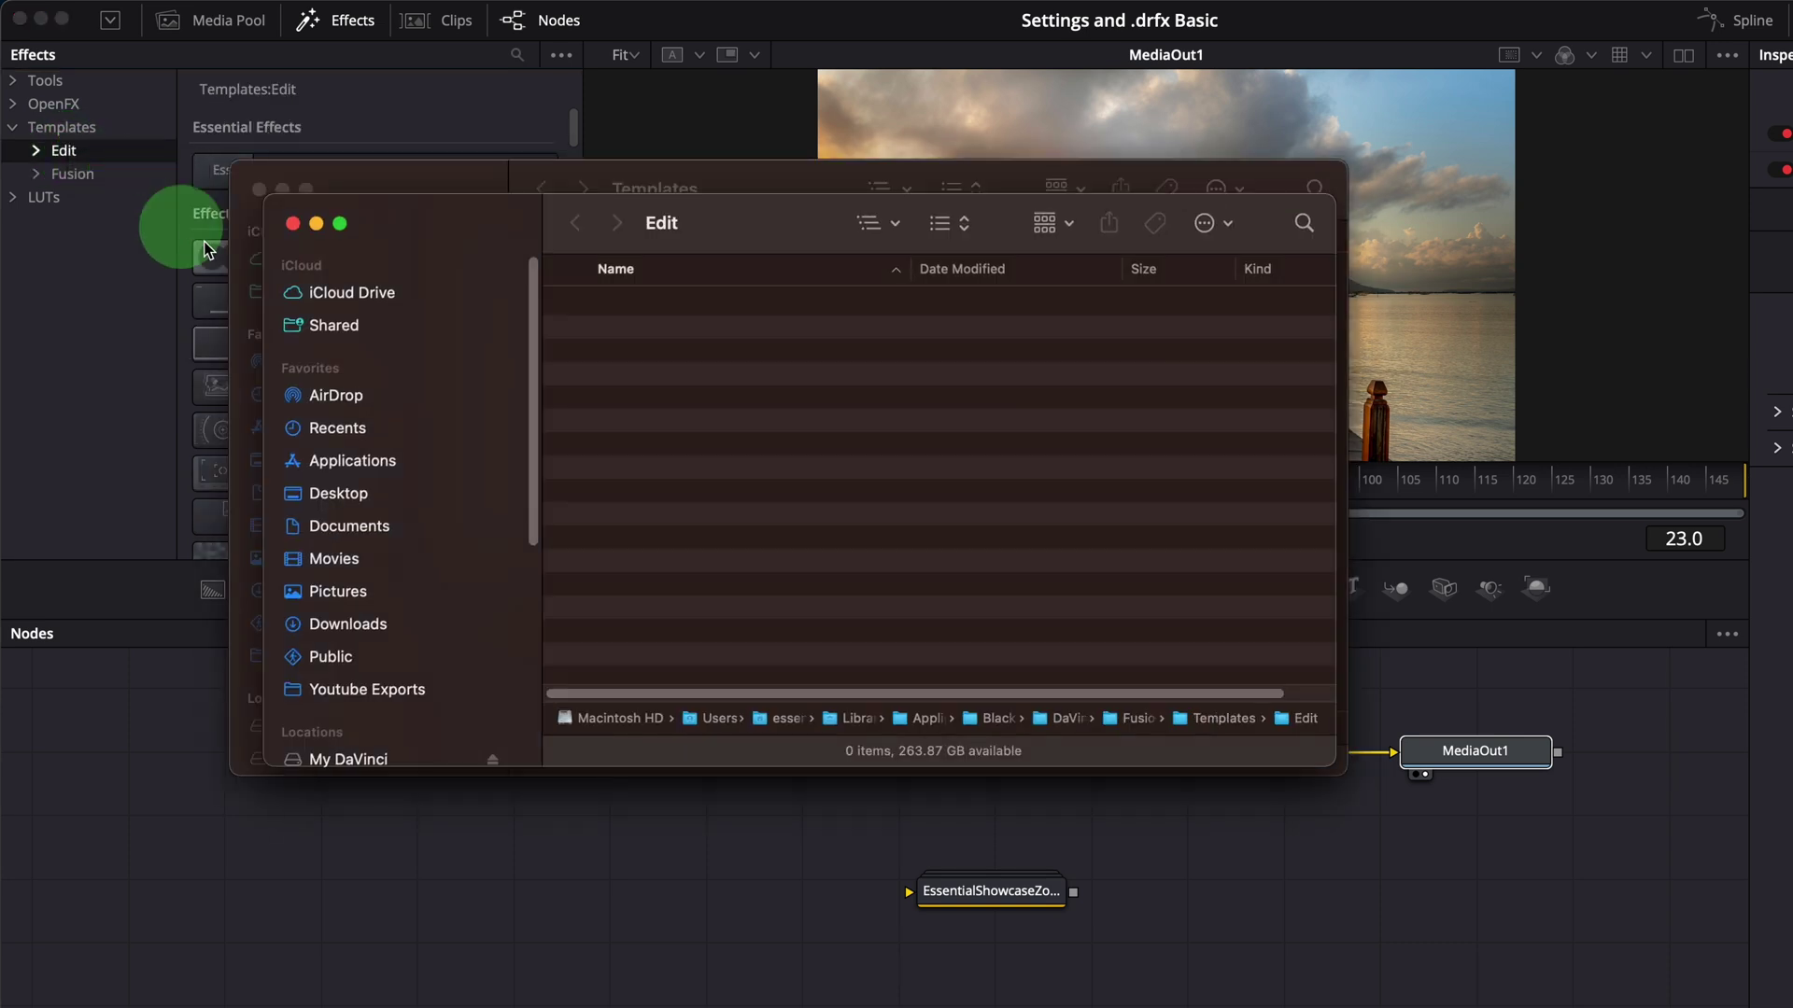
pyautogui.moveTo(737, 240); pyautogui.dragTo(788, 444)
pyautogui.click(321, 465)
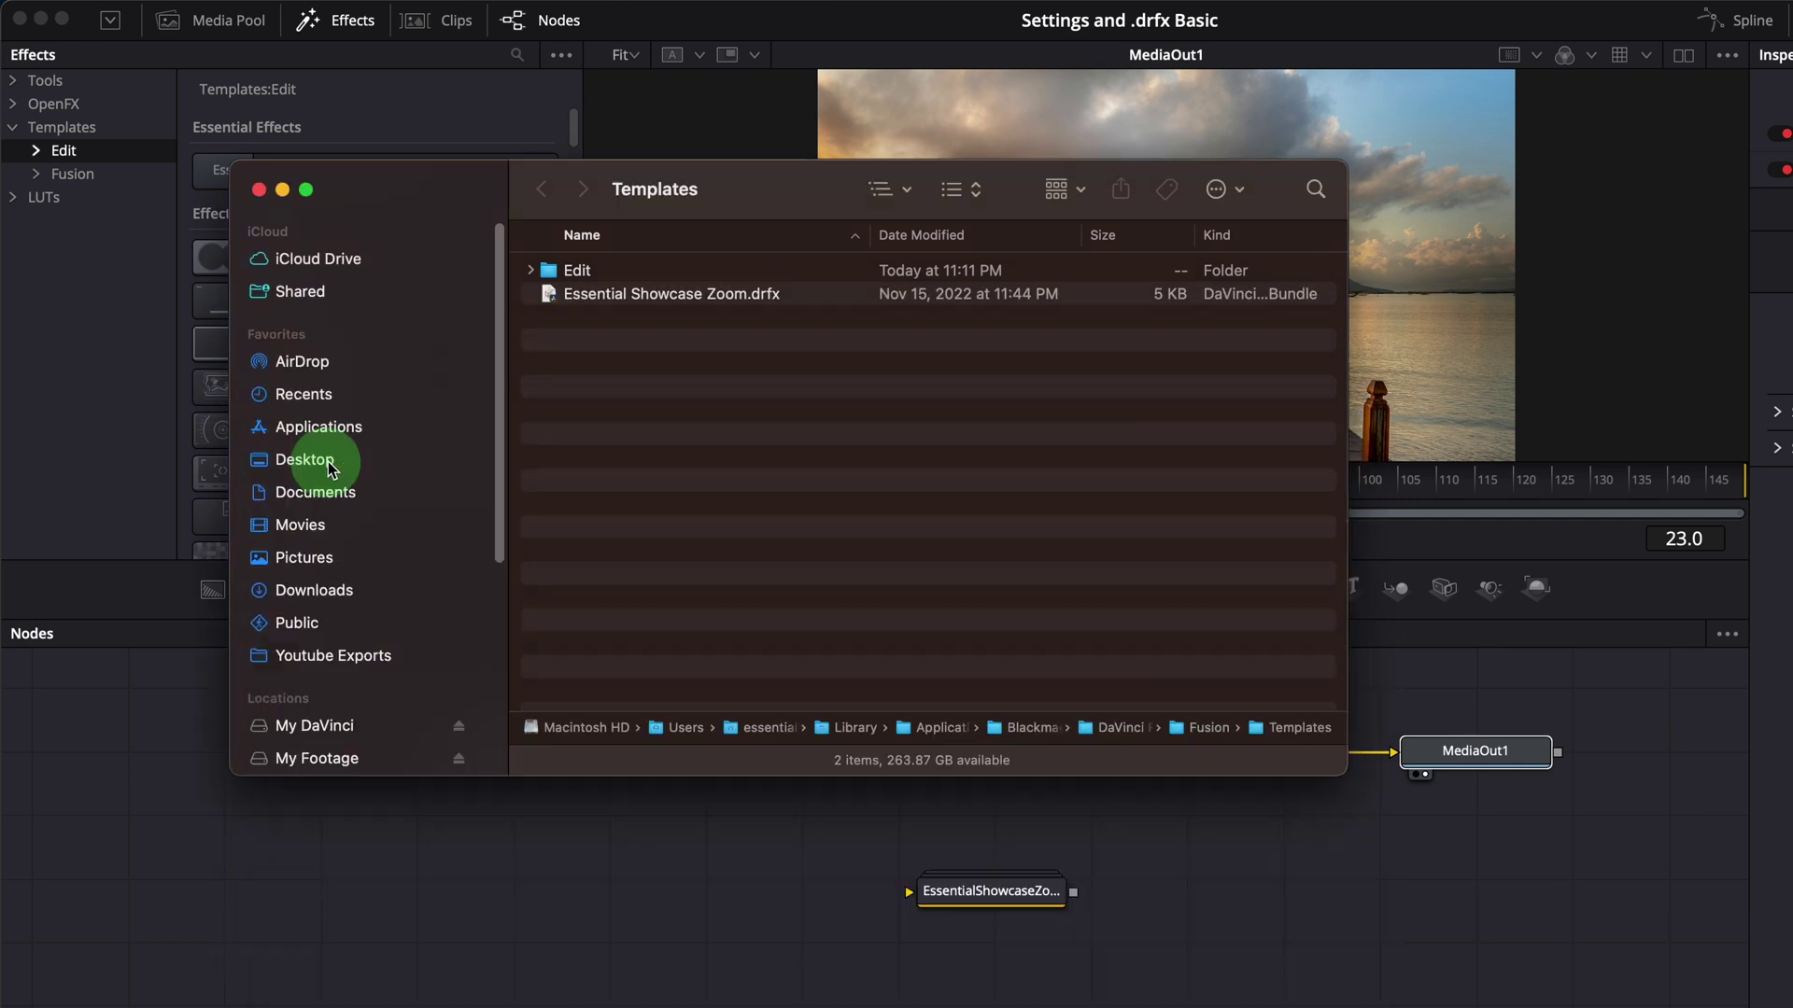
# Check the Edit folder's contents in Finder, then expand Edit in Resolve's Effects library
pyautogui.click(570, 270)
pyautogui.click(529, 270)
pyautogui.click(824, 461)
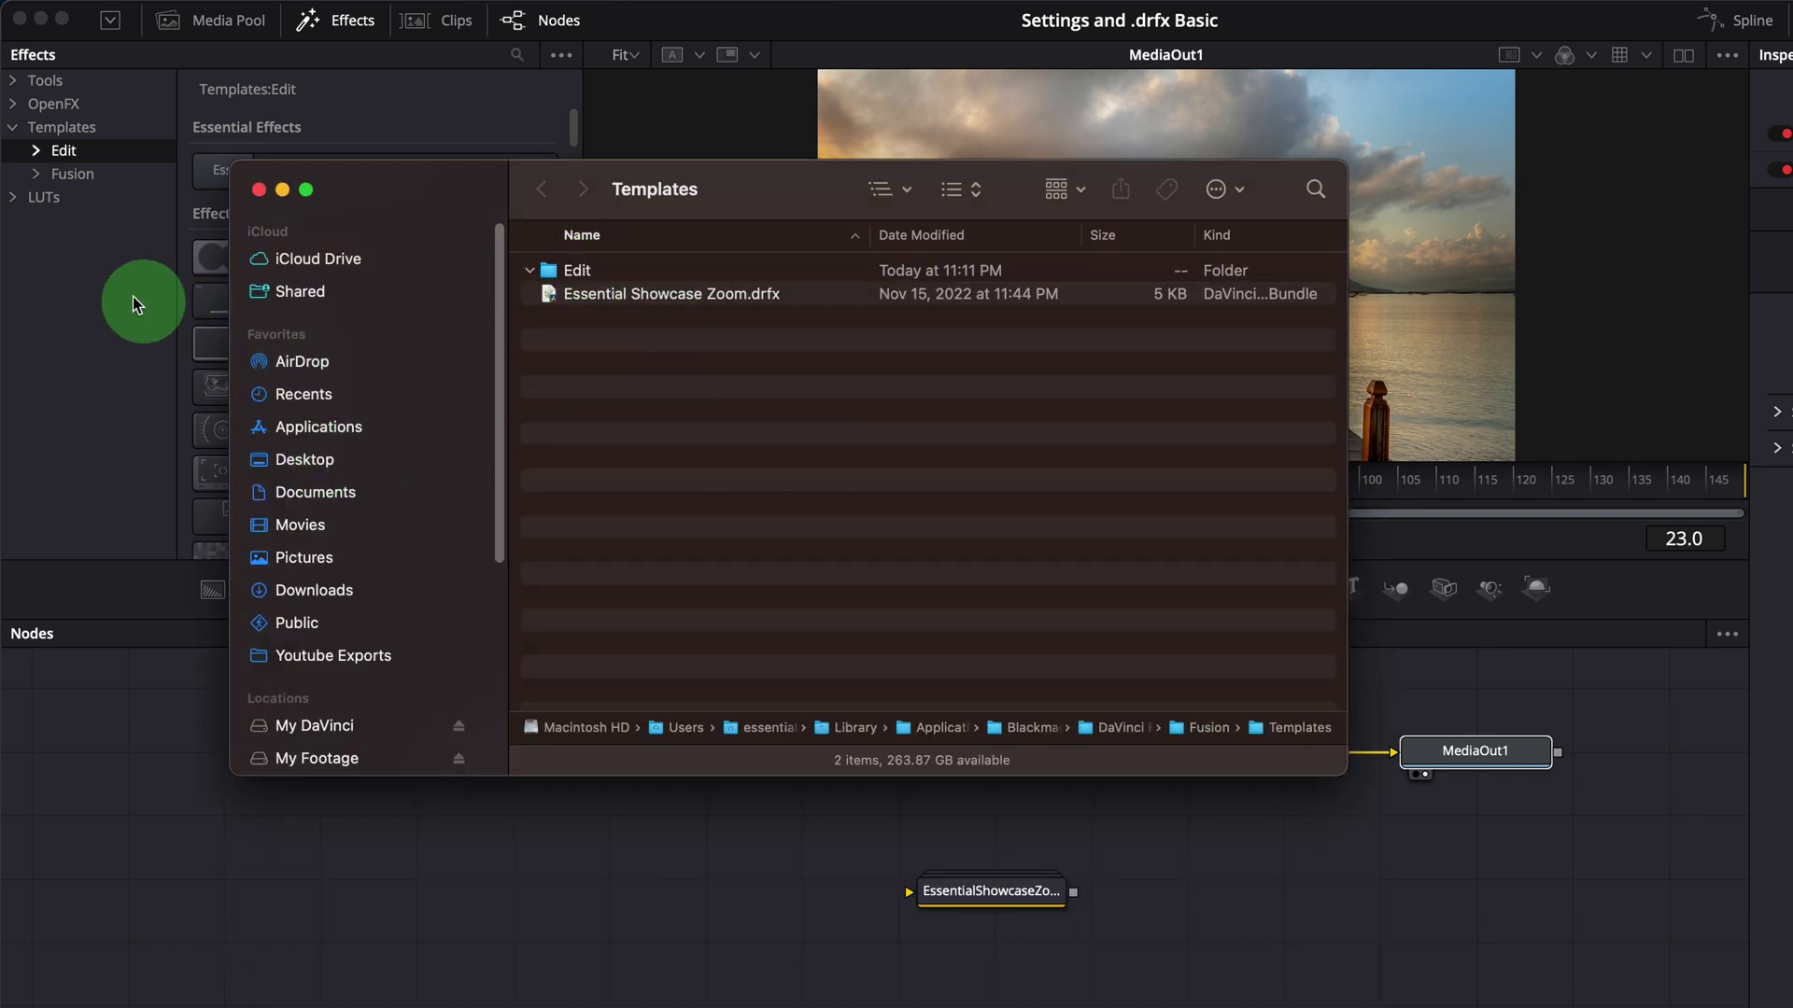
pyautogui.click(102, 294)
pyautogui.click(36, 152)
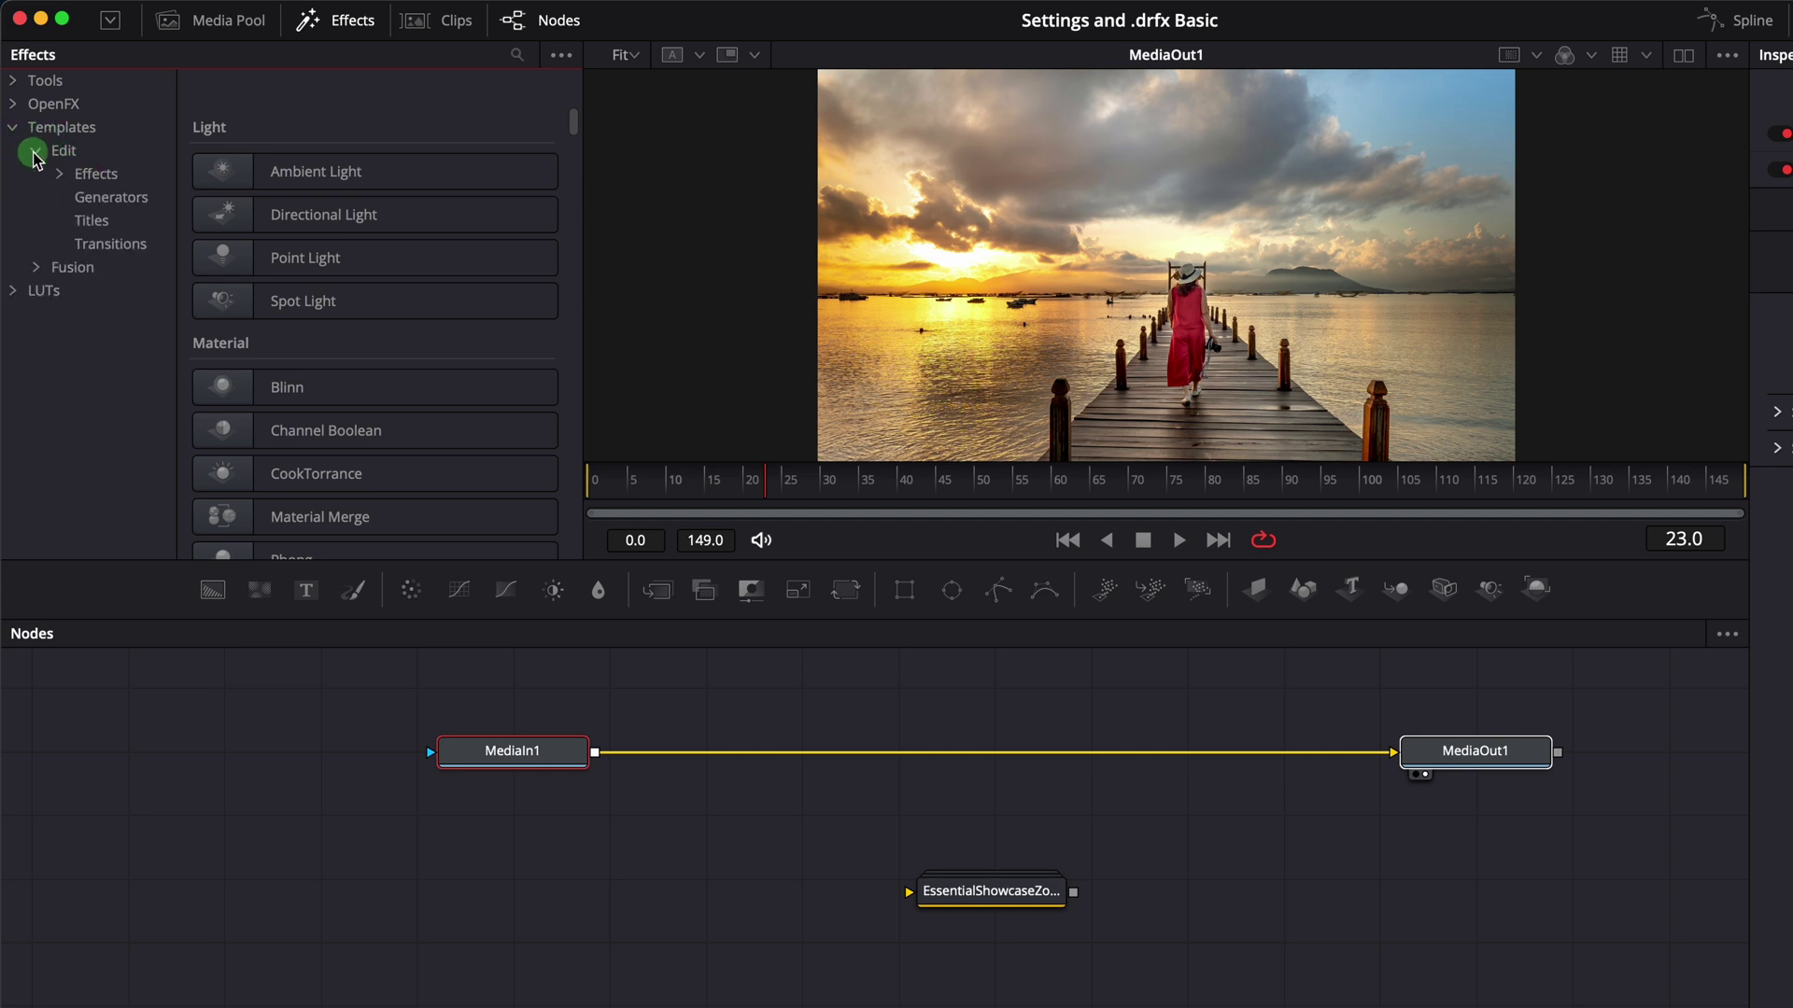
# Reveal the Edit > Effects templates folder in Finder and go into it
pyautogui.click(101, 177)
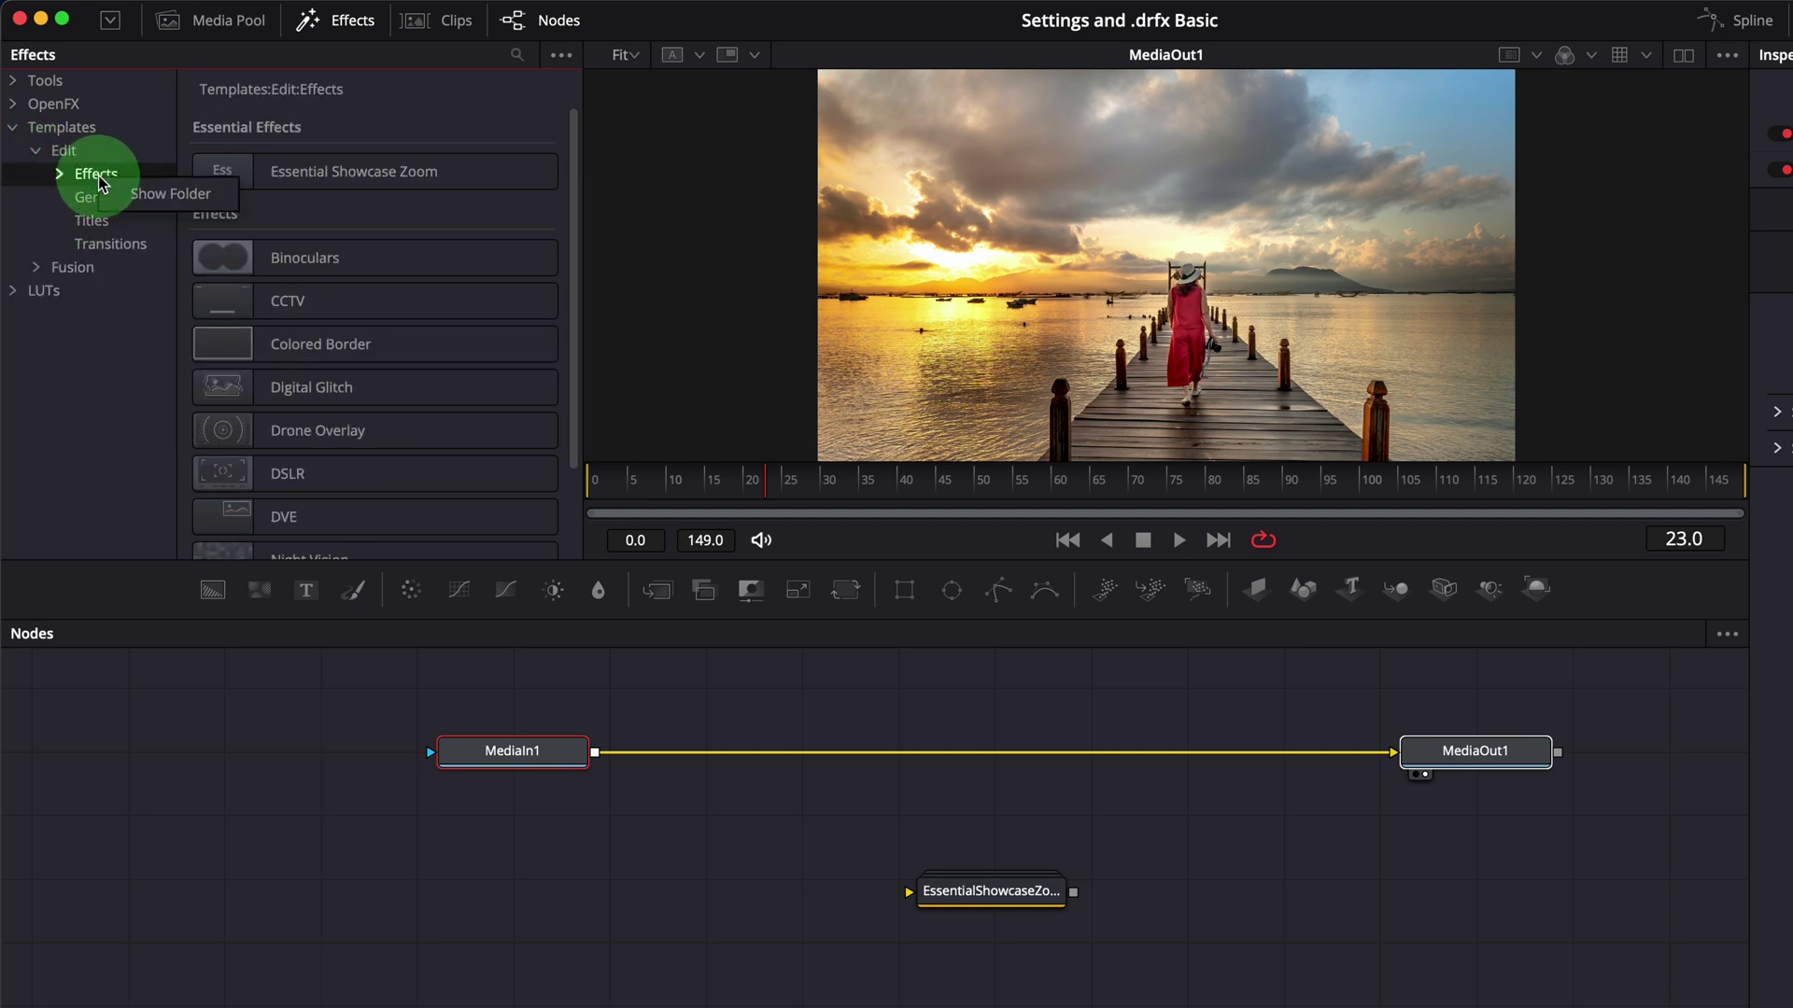
pyautogui.click(162, 197)
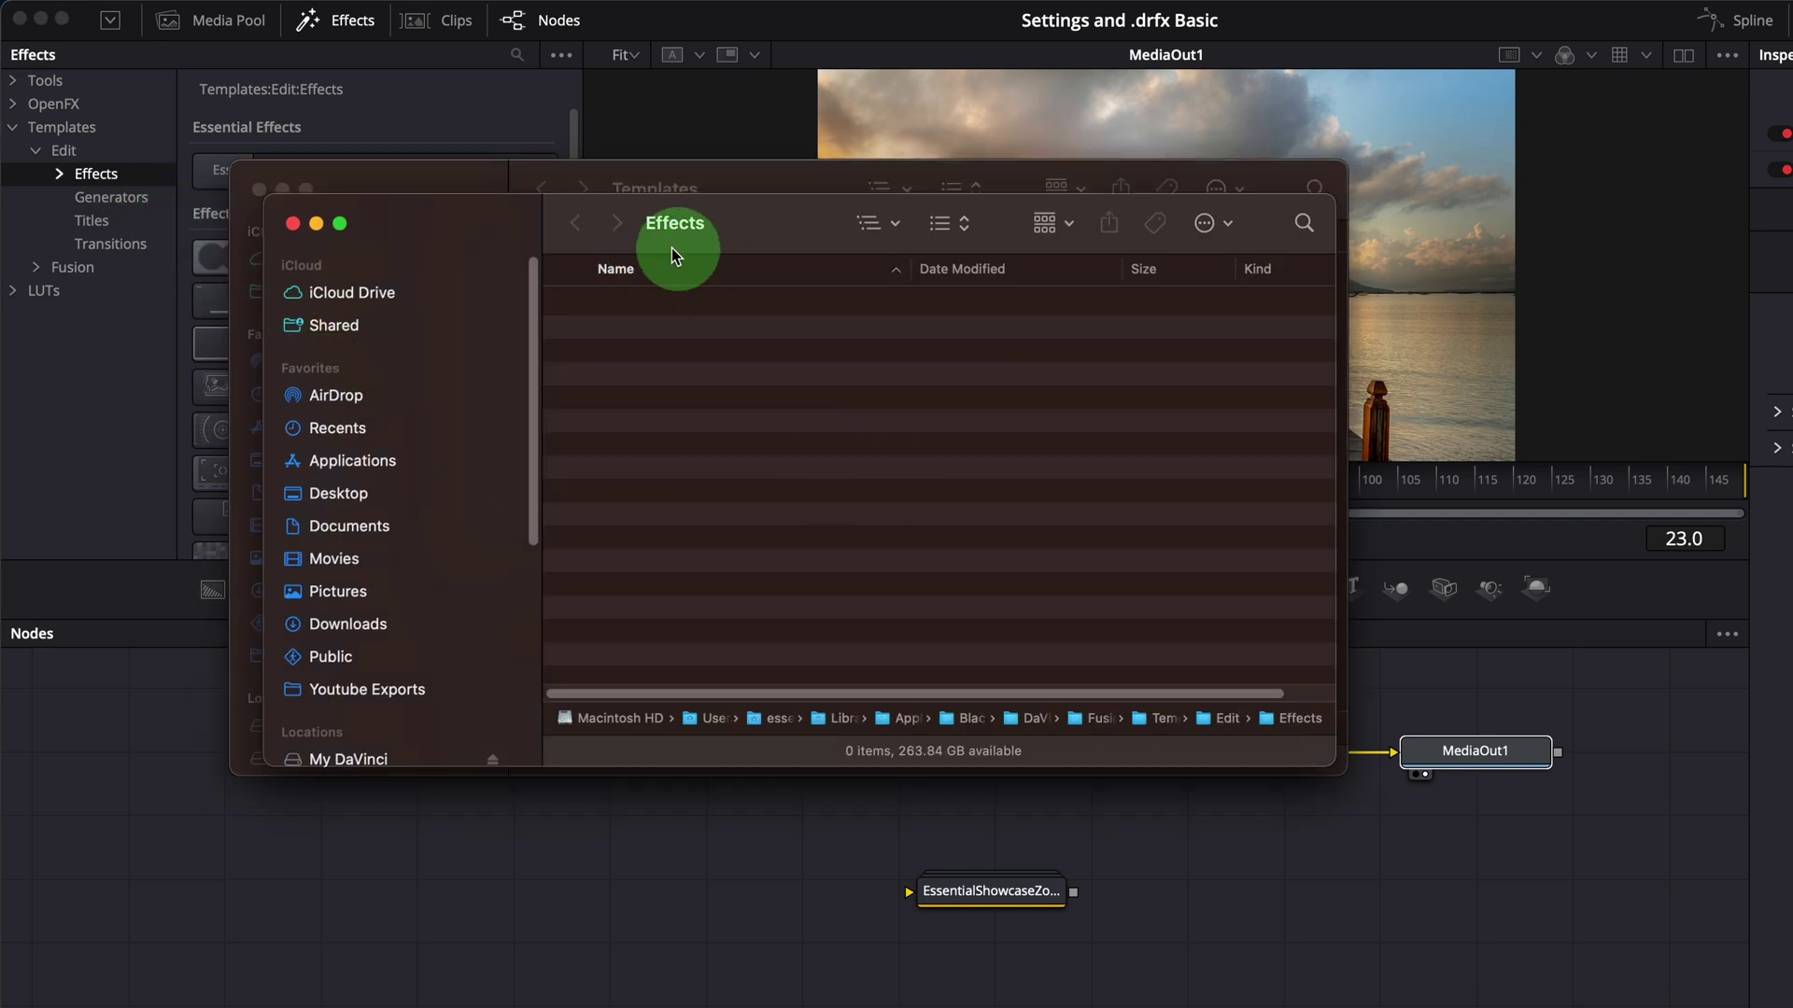
pyautogui.moveTo(670, 248); pyautogui.dragTo(691, 430)
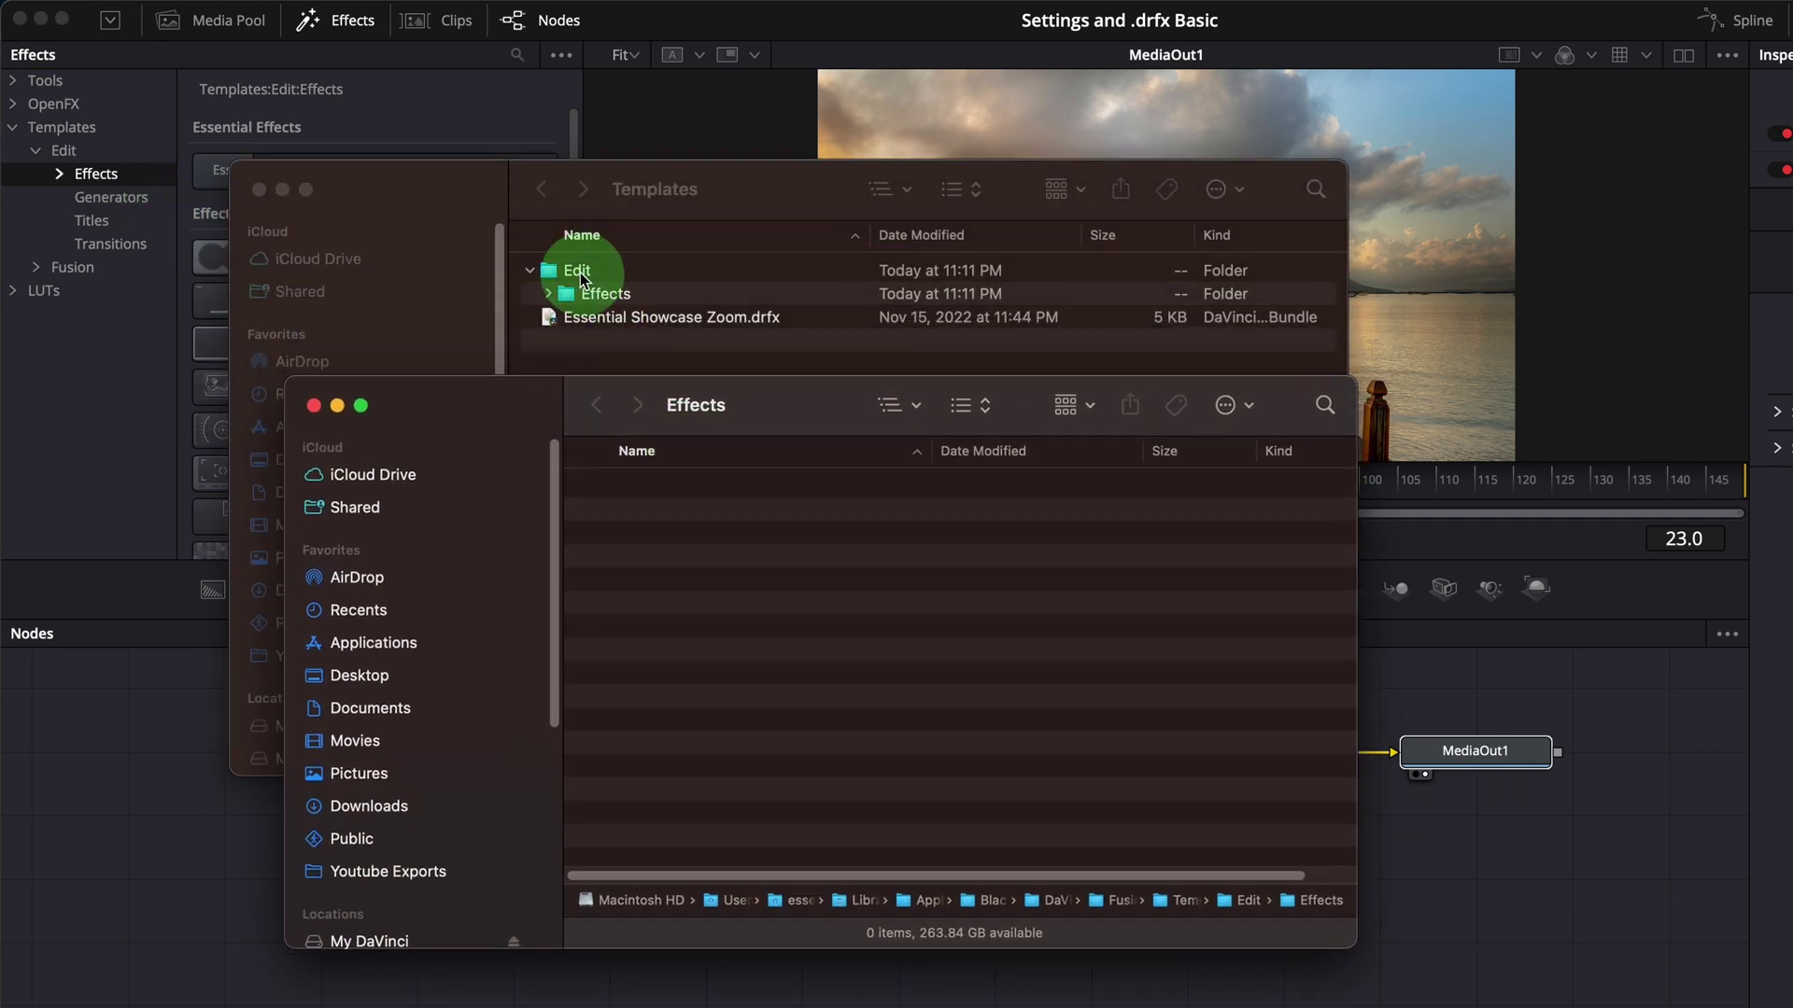
pyautogui.click(313, 405)
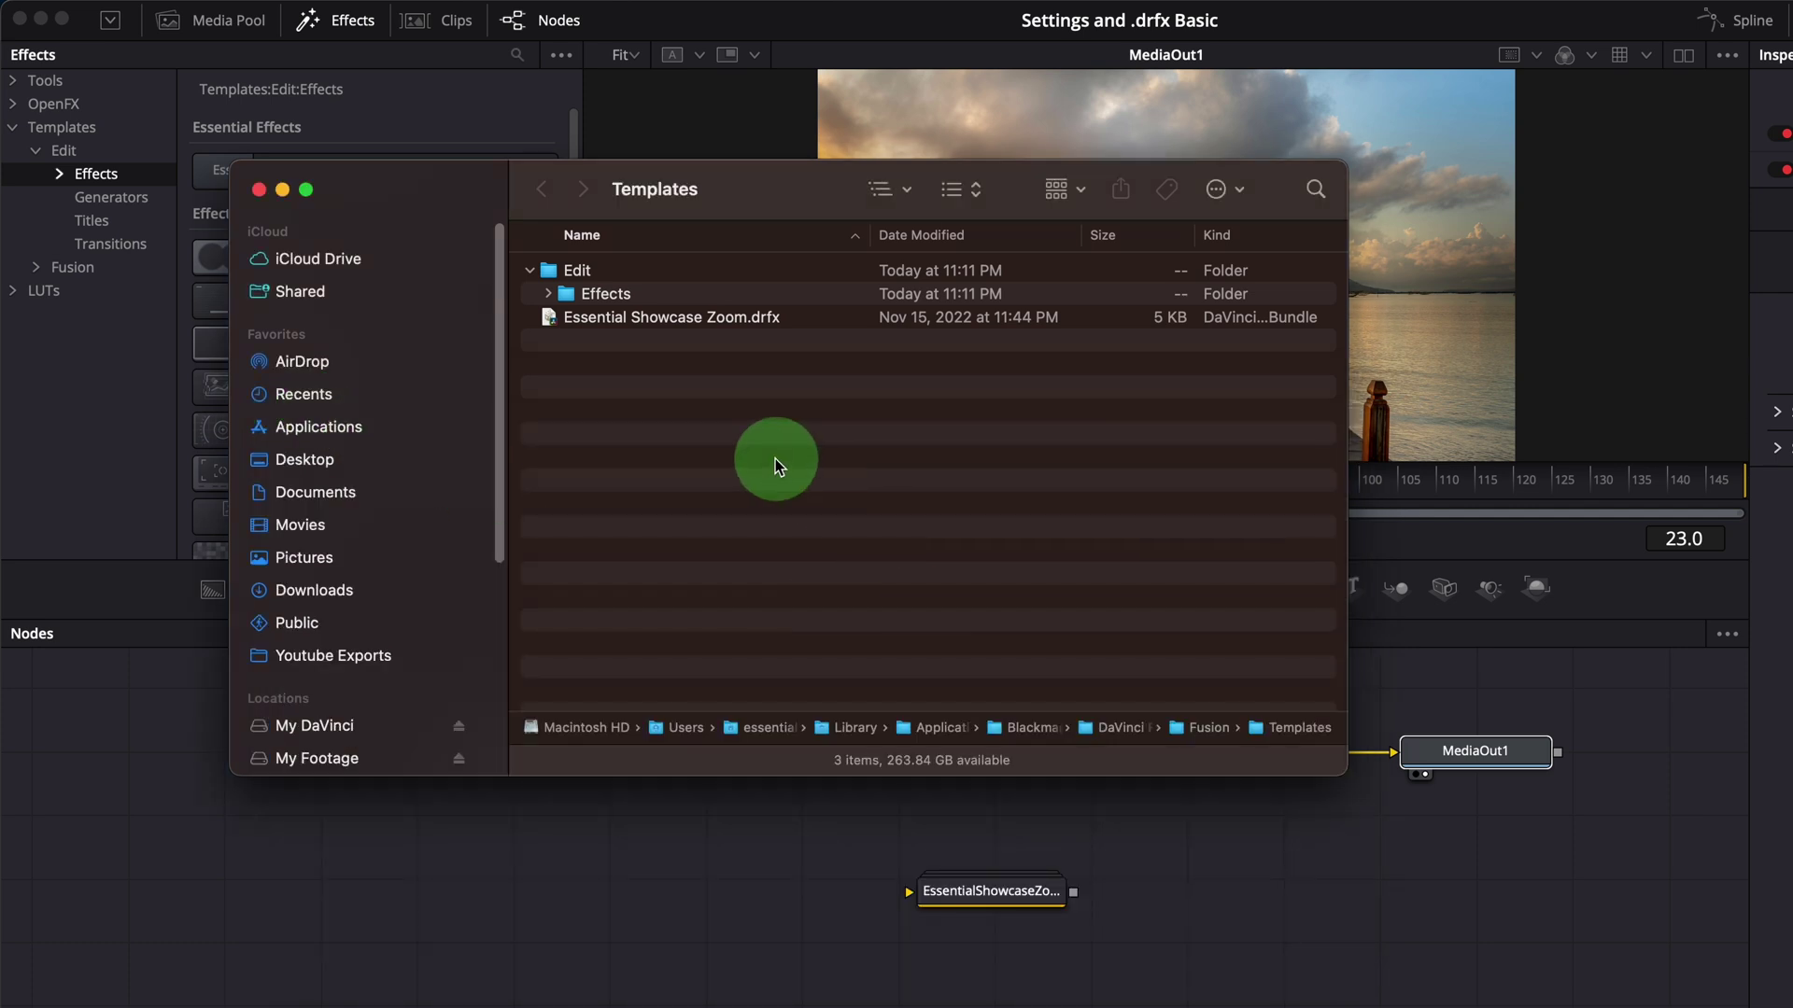
pyautogui.click(594, 293)
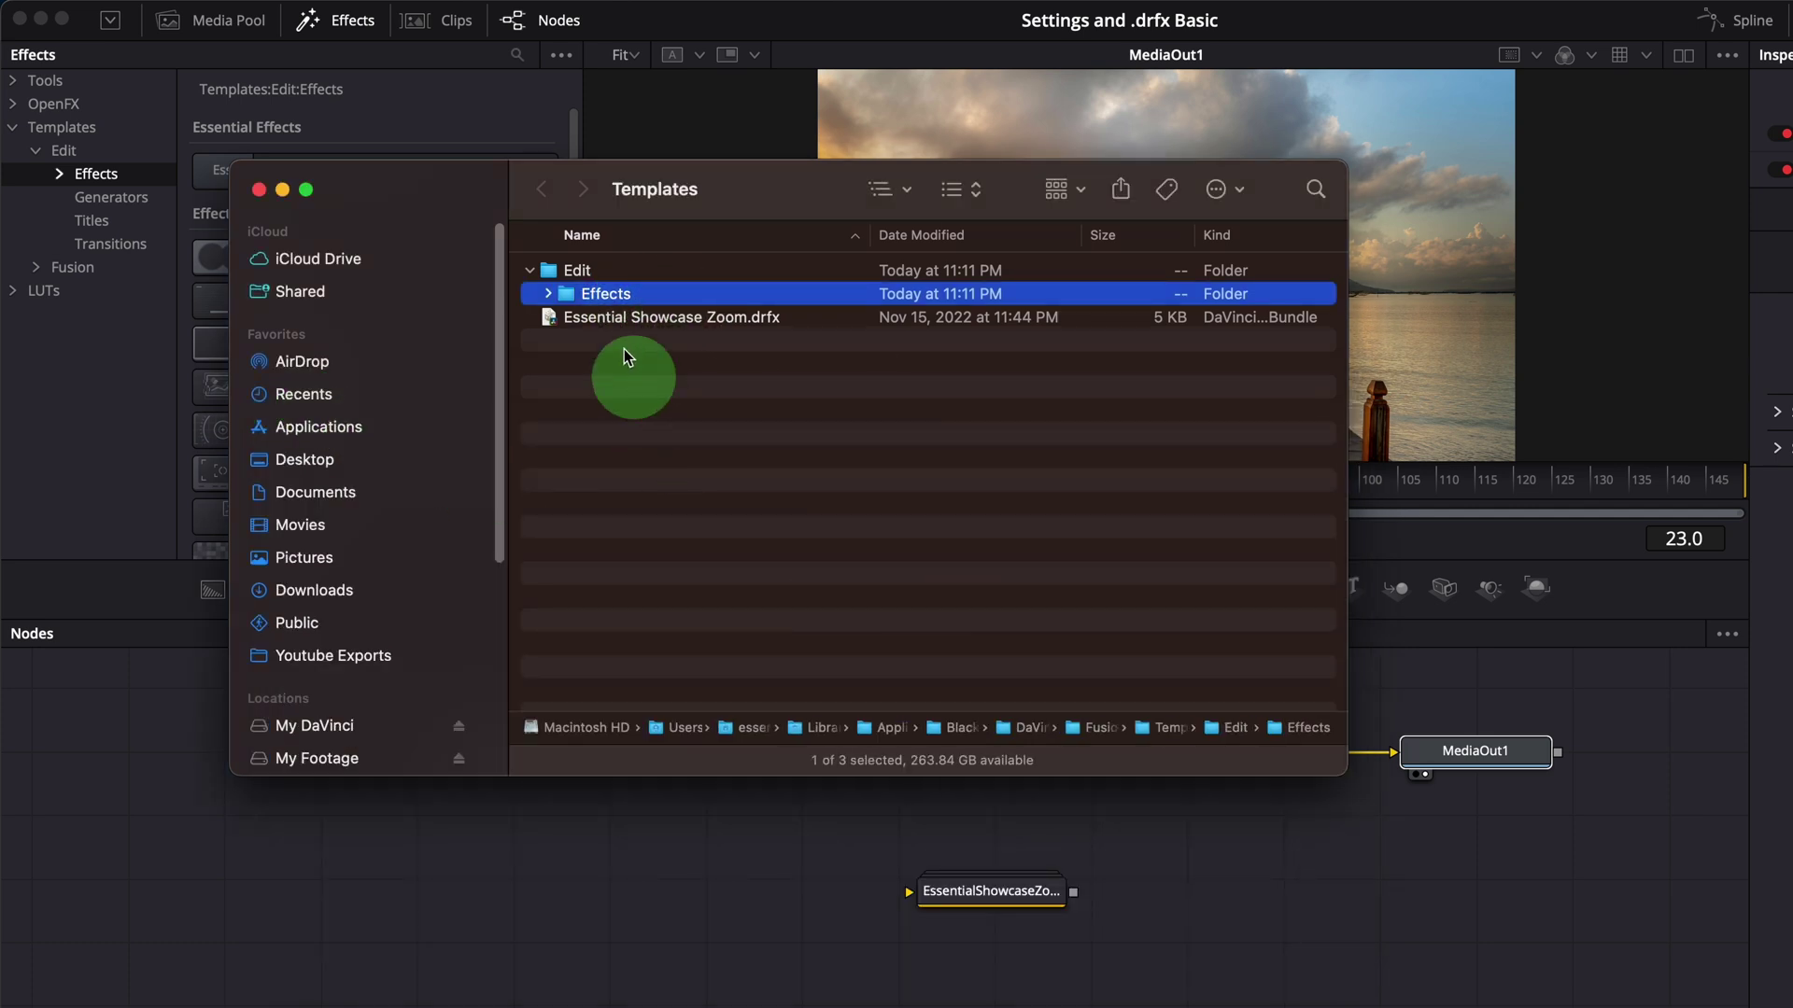
pyautogui.doubleClick(607, 295)
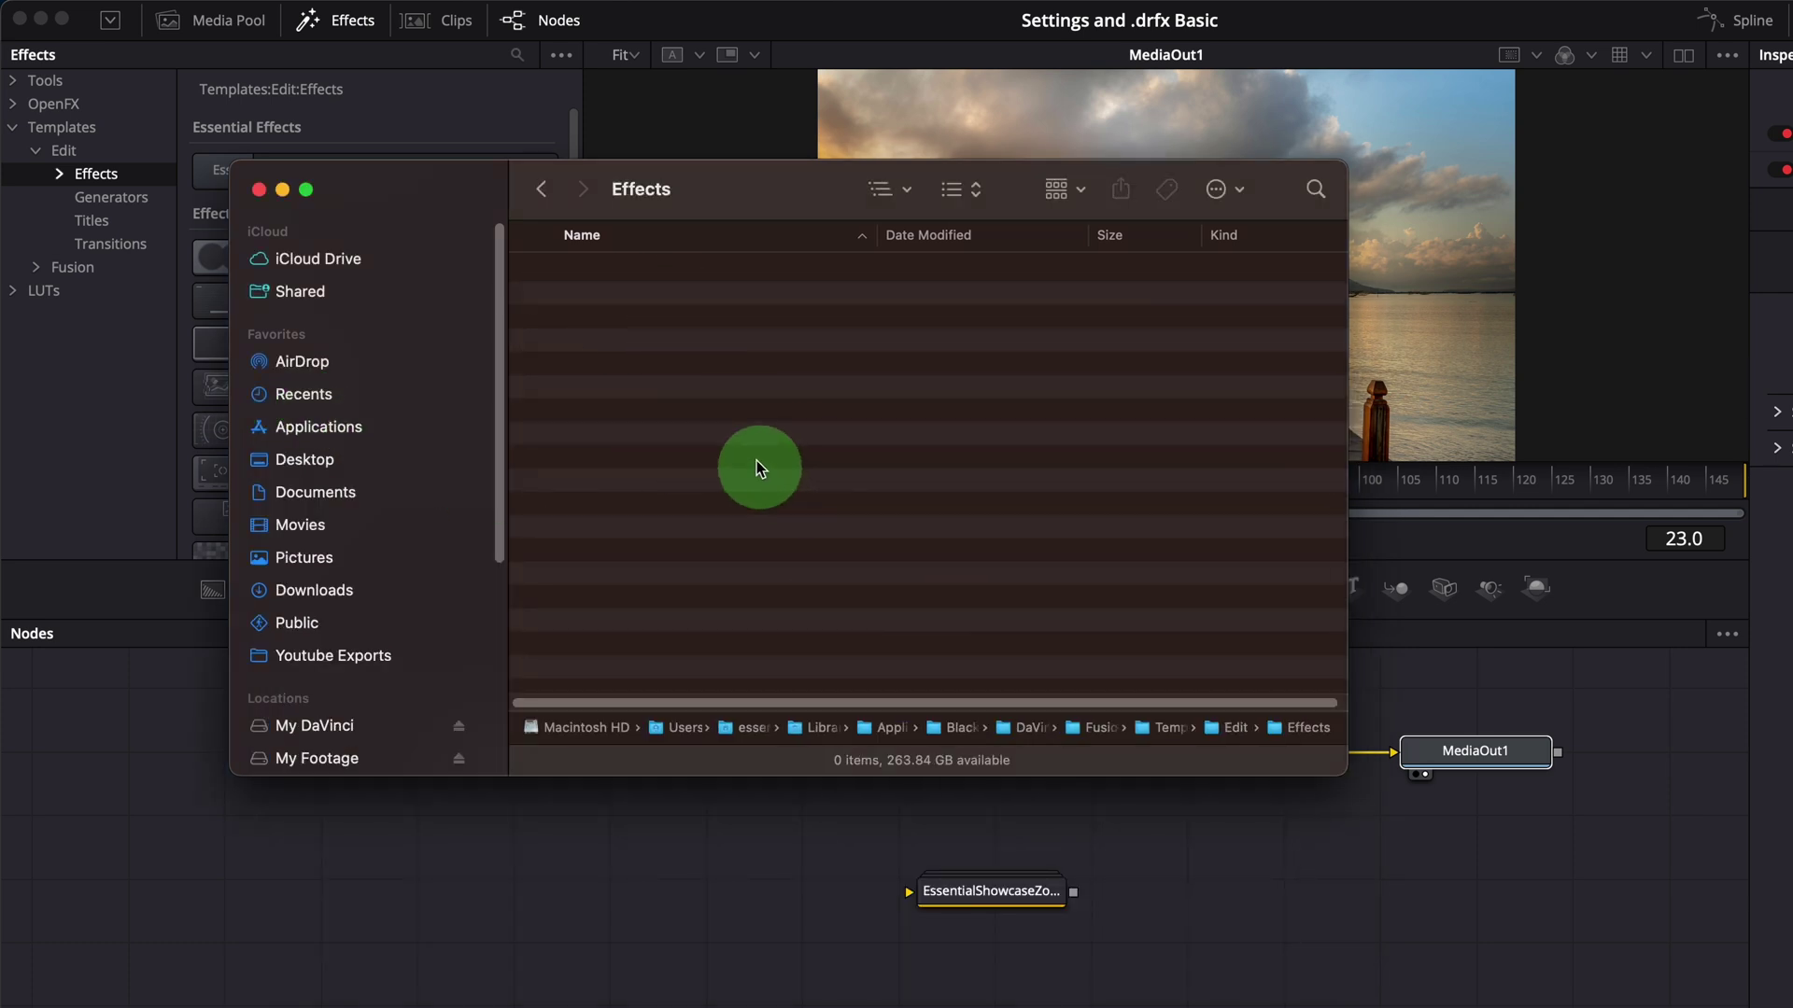
# Create a new folder named Custom Effects inside the Effects folder
pyautogui.rightClick(649, 327)
pyautogui.click(705, 334)
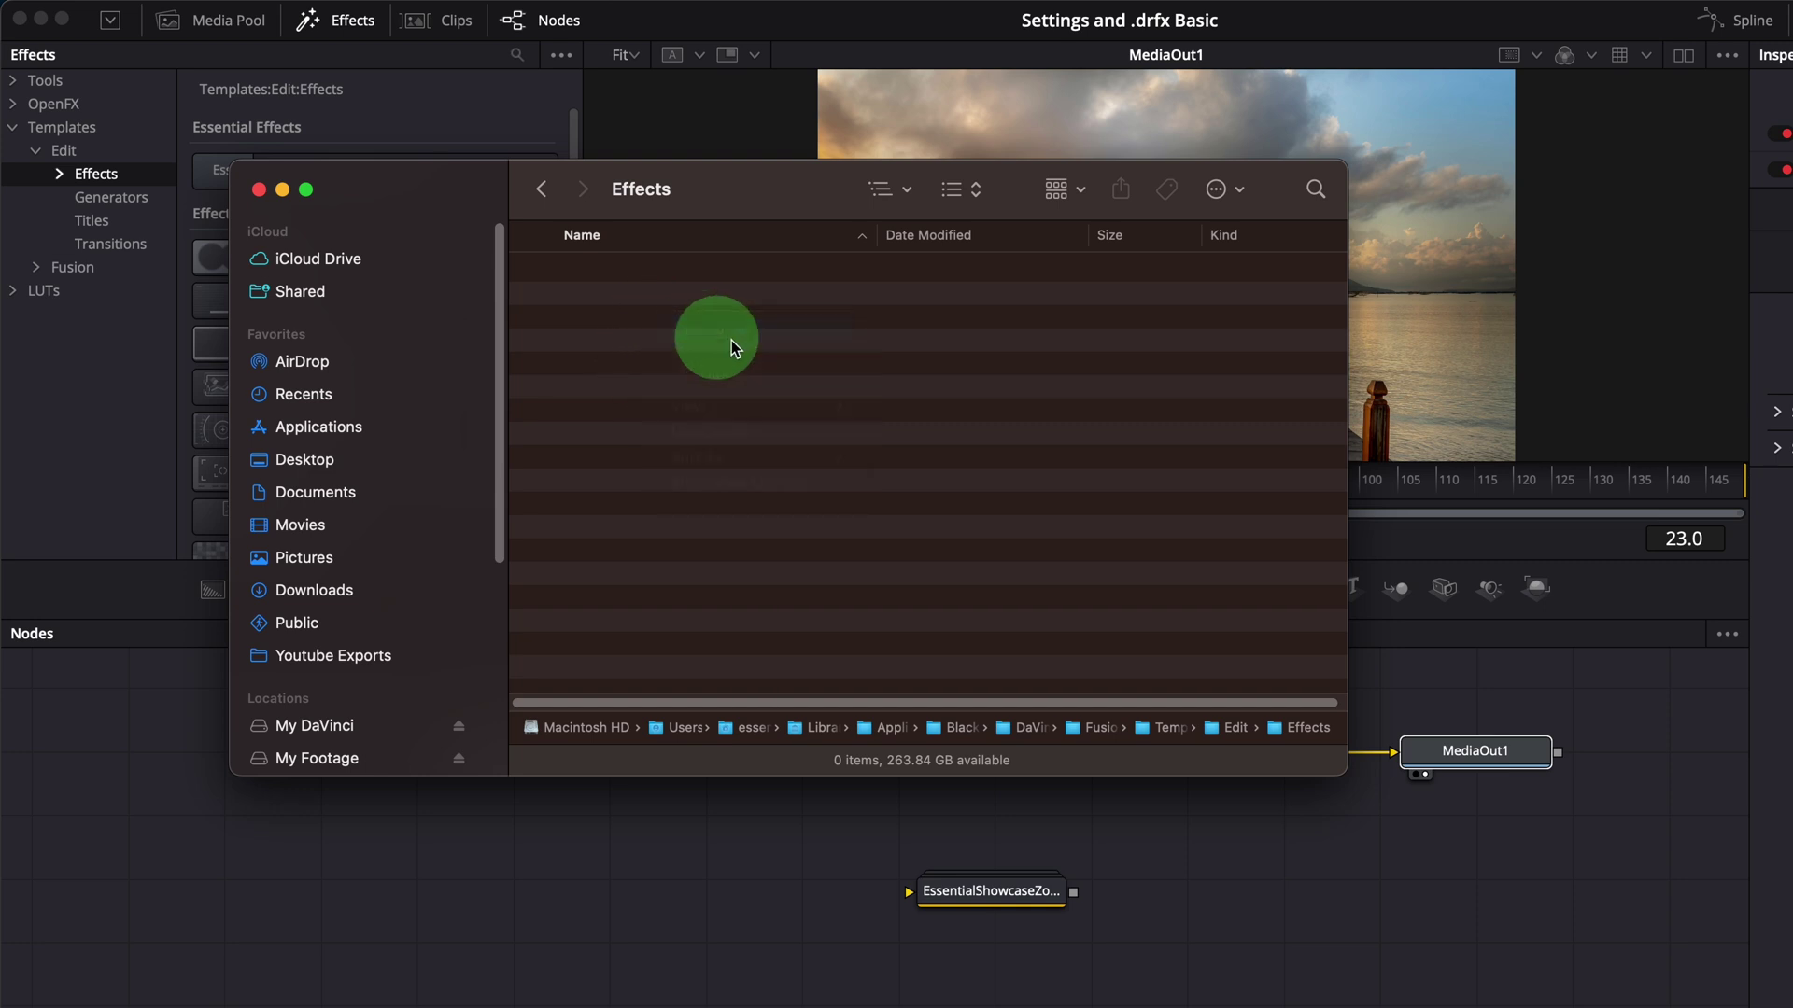
pyautogui.write('Custom Ef')
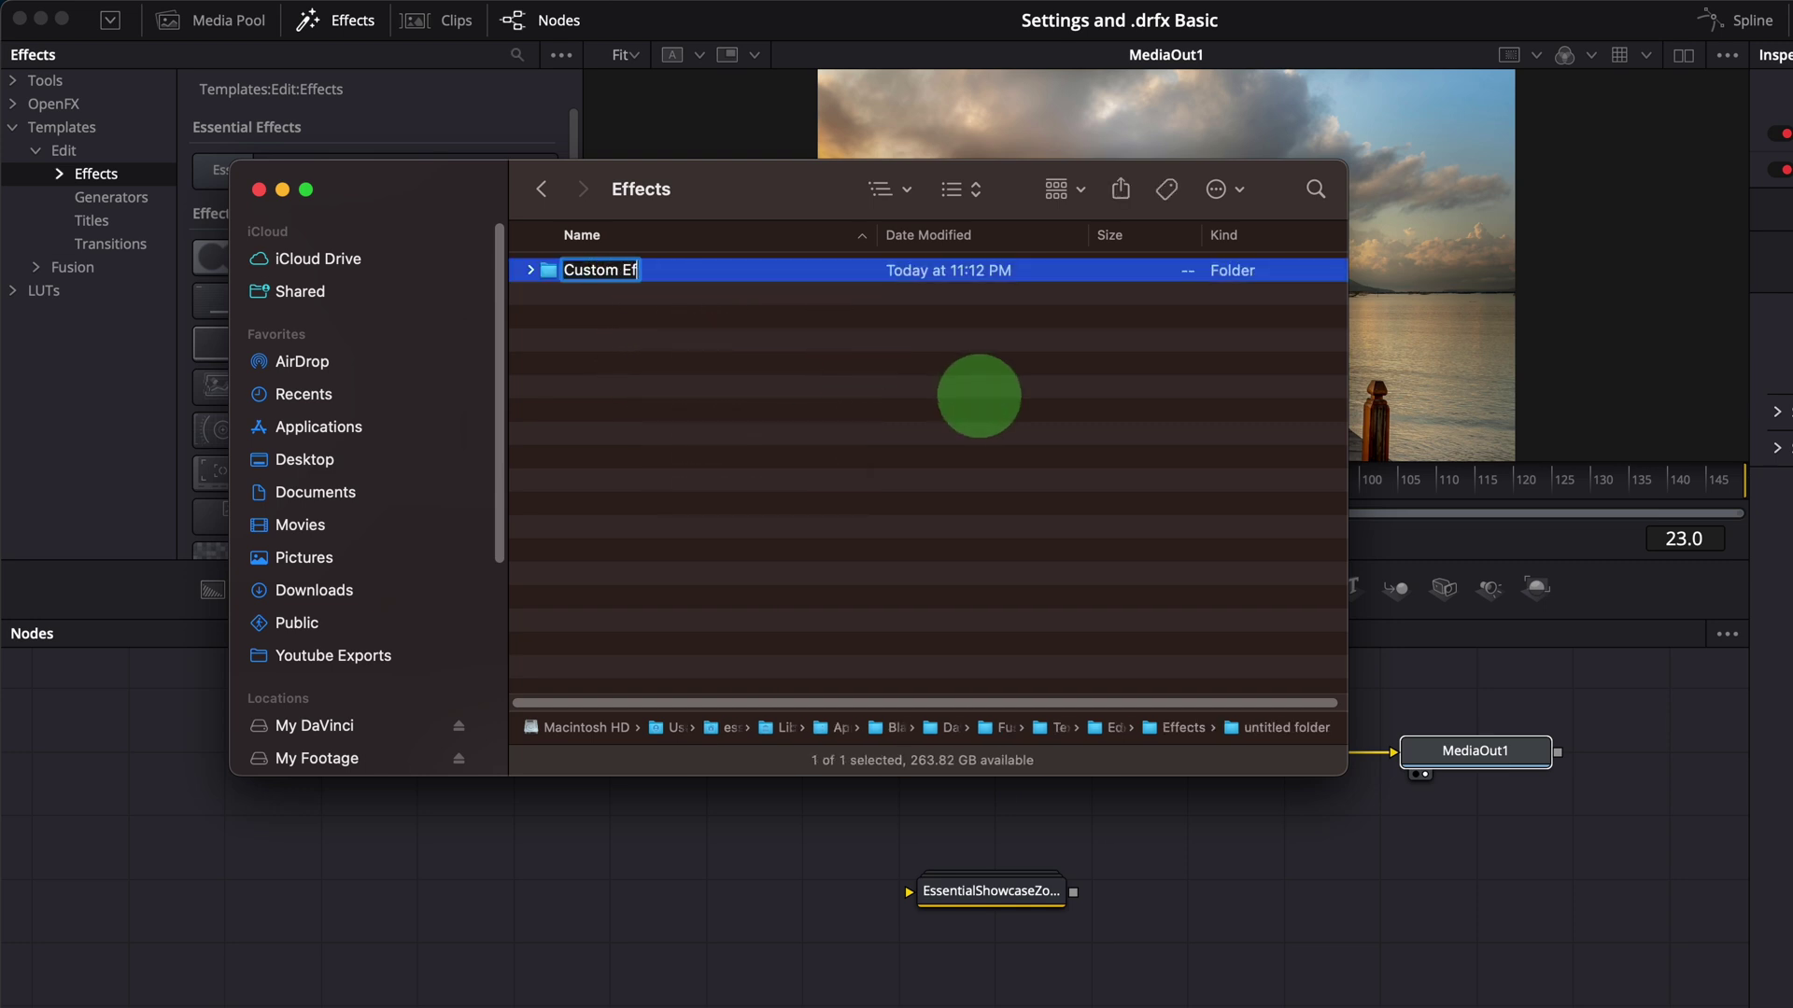
pyautogui.write('fects')
pyautogui.press('Return')
# Open Custom Effects and paste a copy of Essential Showcase Zoom.setting into it
pyautogui.doubleClick(592, 273)
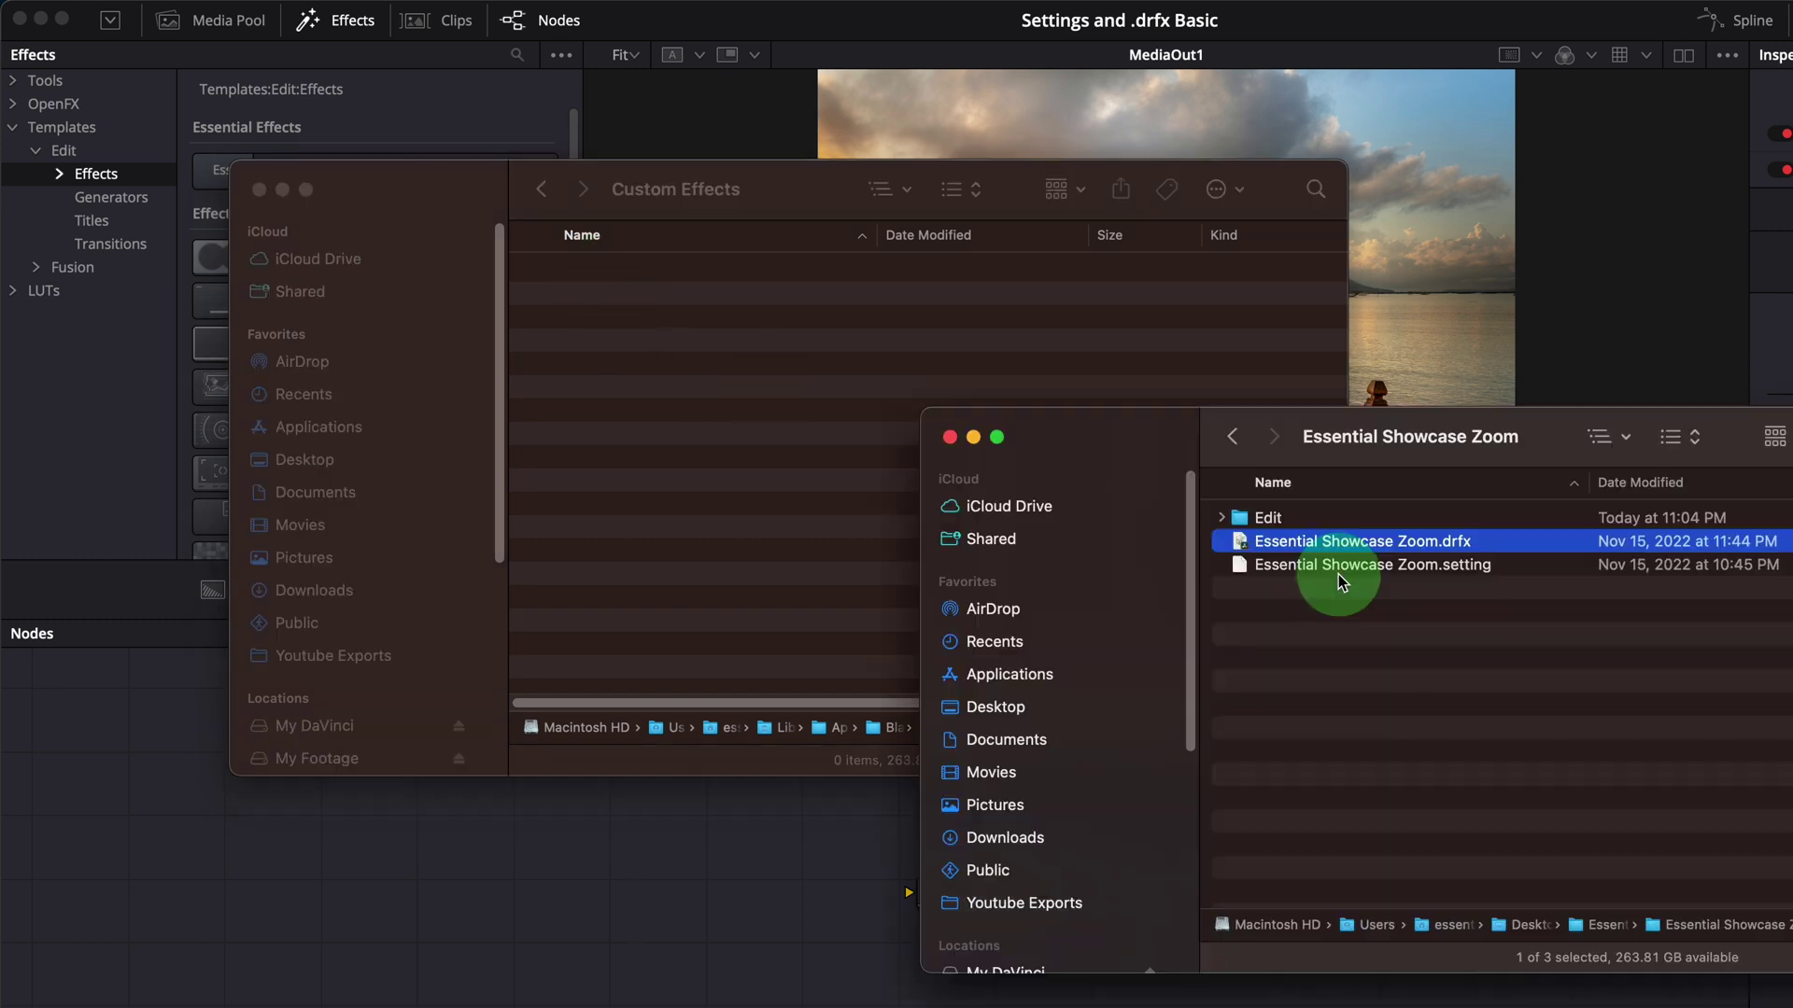
pyautogui.click(1336, 566)
pyautogui.rightClick(1332, 565)
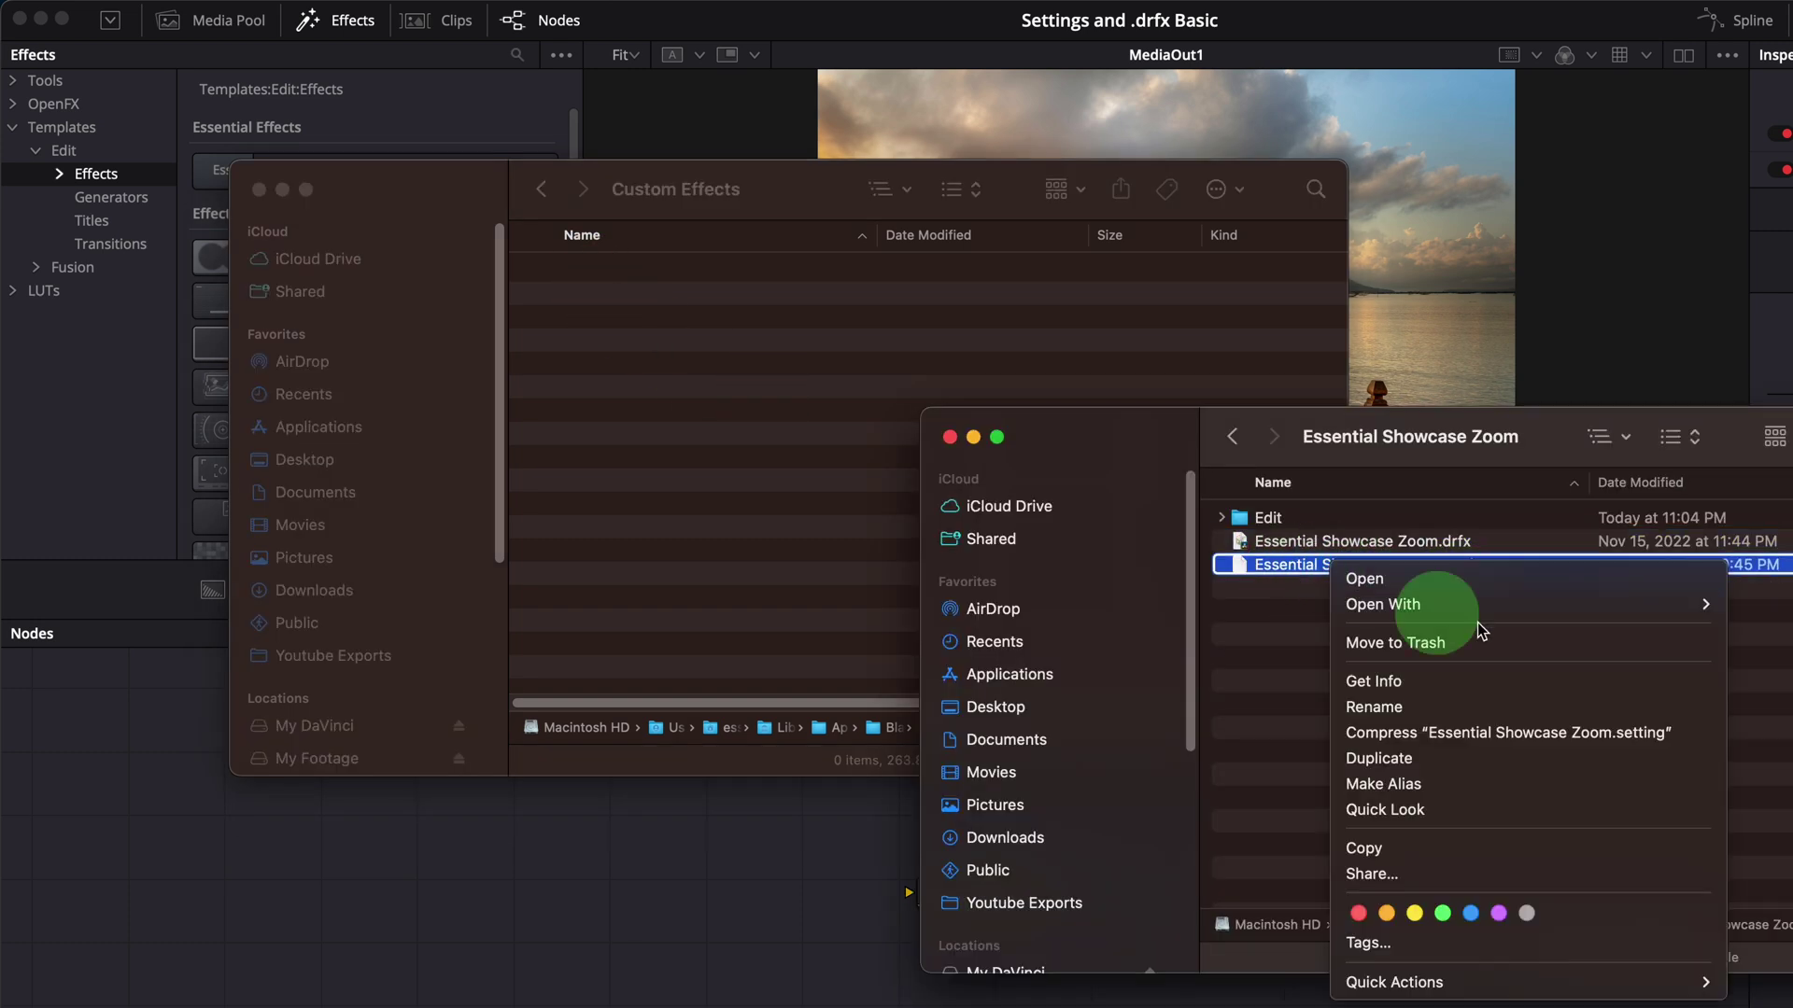
pyautogui.click(1364, 848)
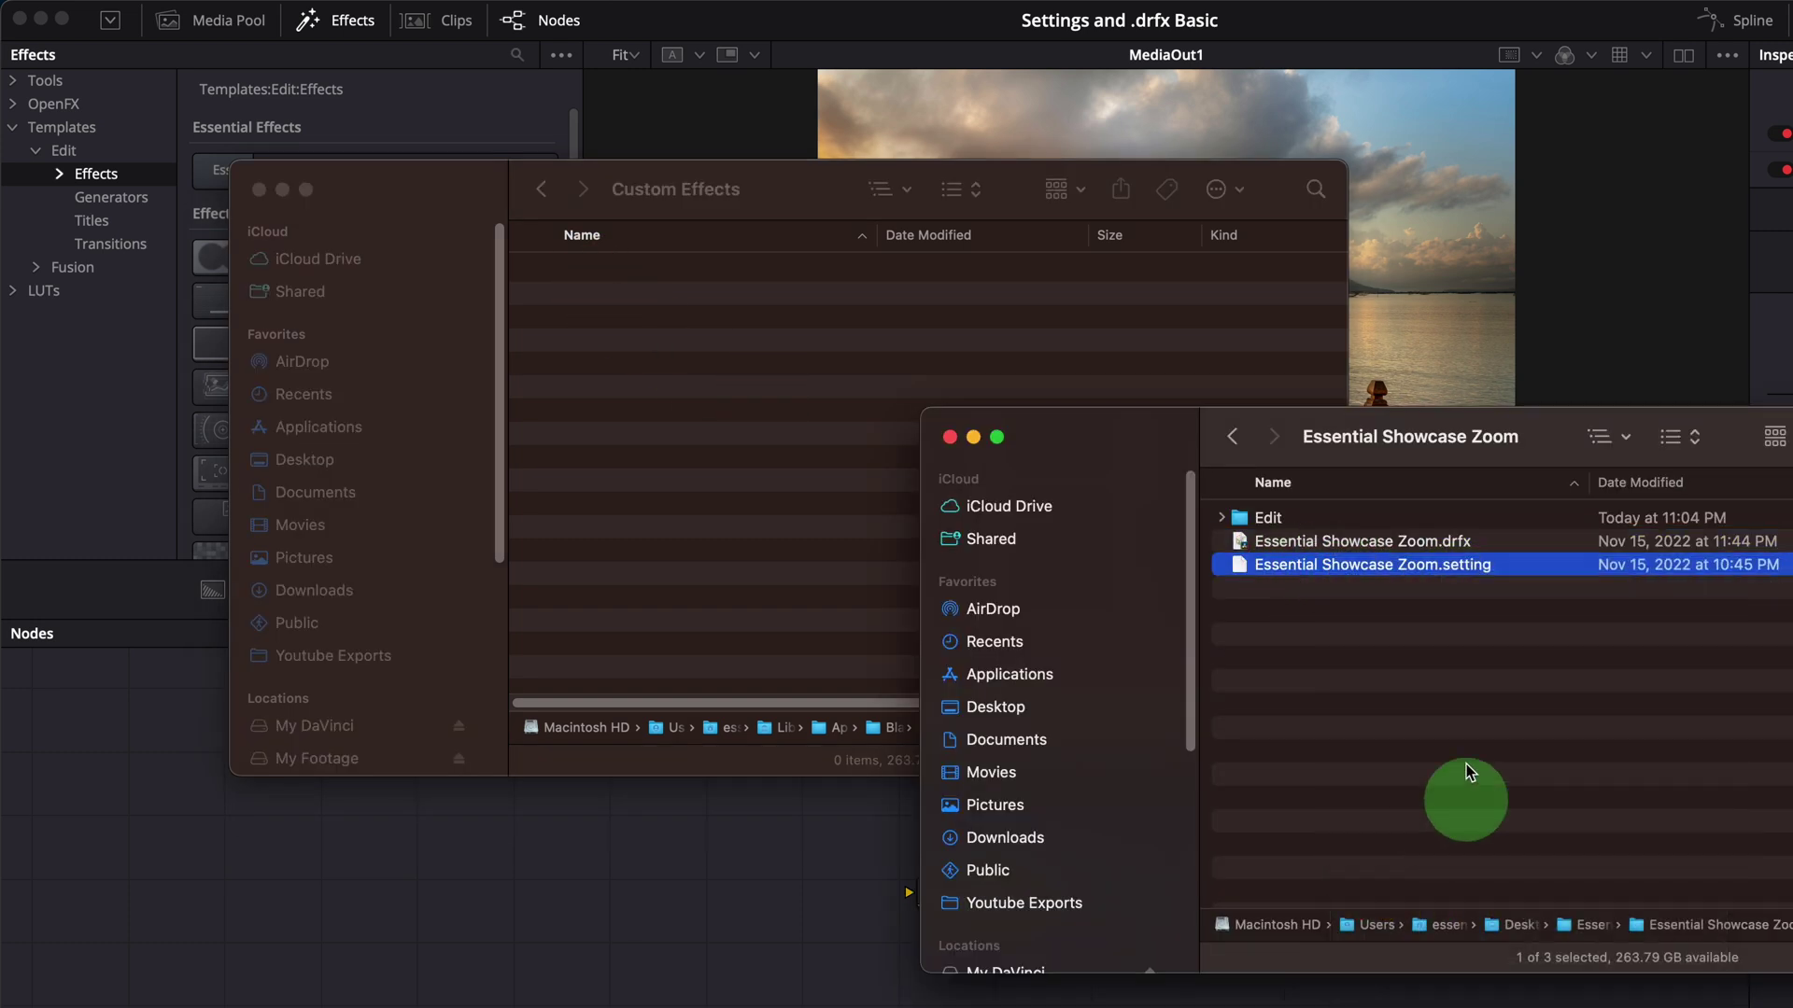
pyautogui.click(691, 322)
pyautogui.rightClick(693, 323)
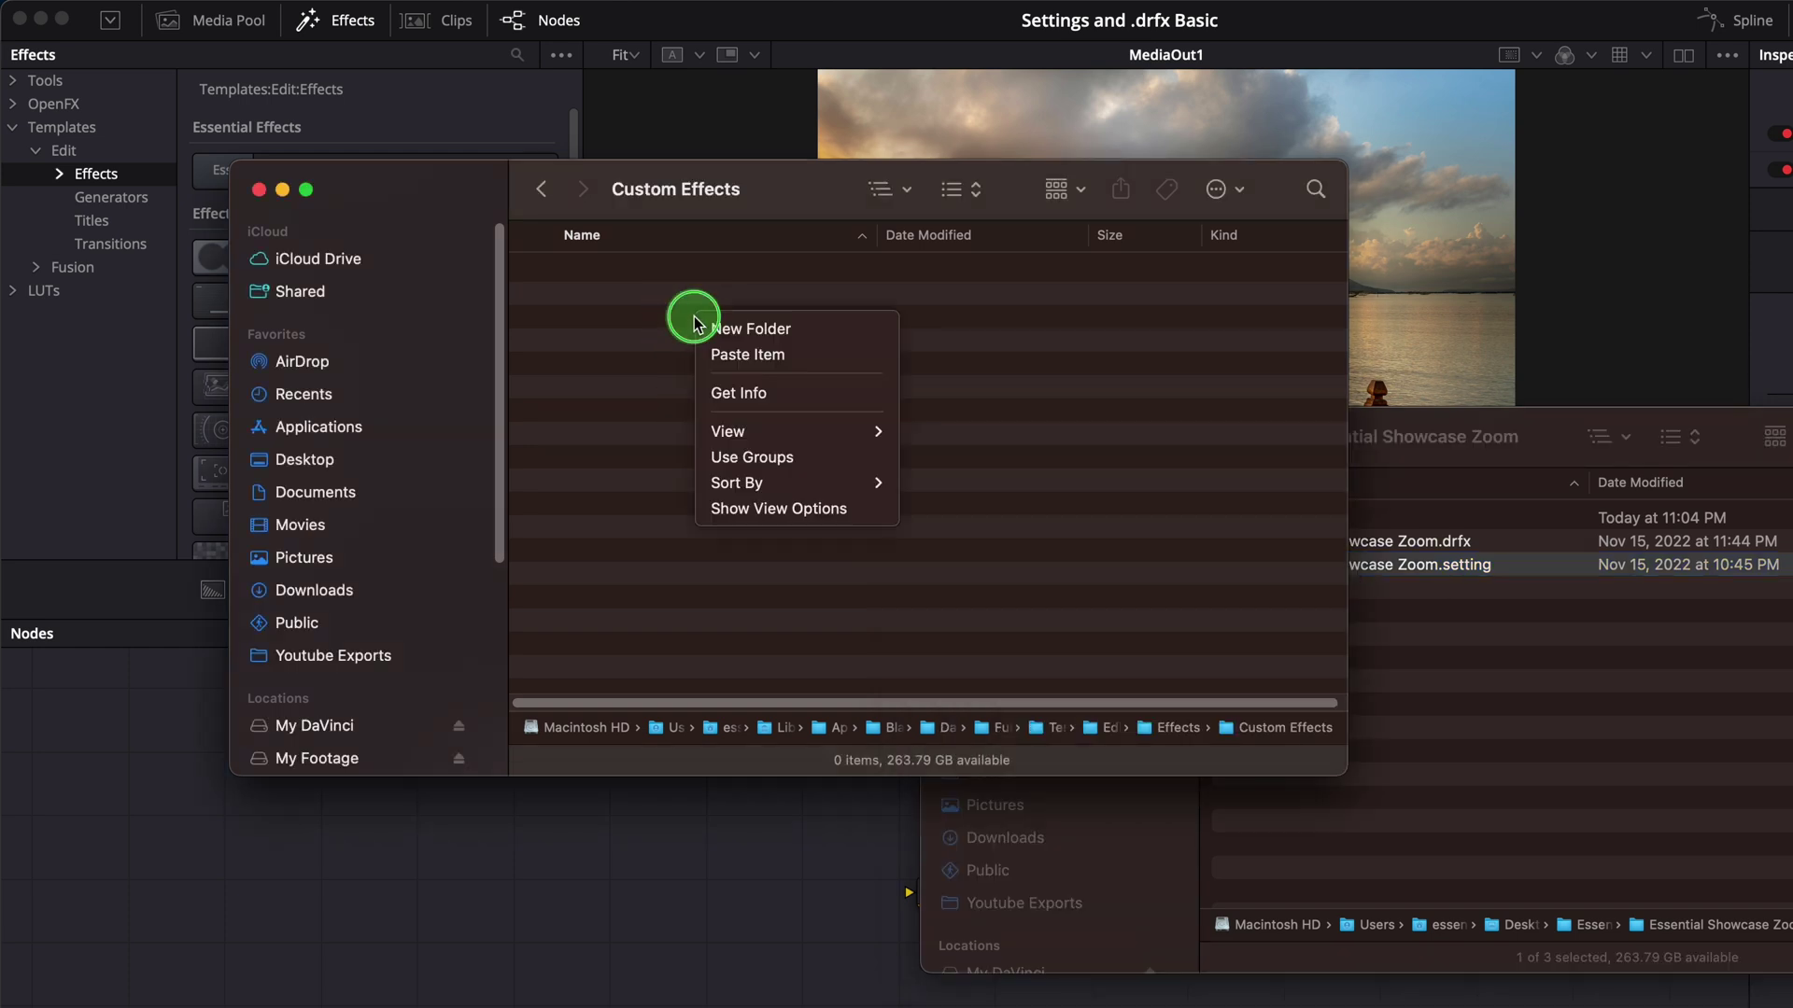
pyautogui.click(747, 355)
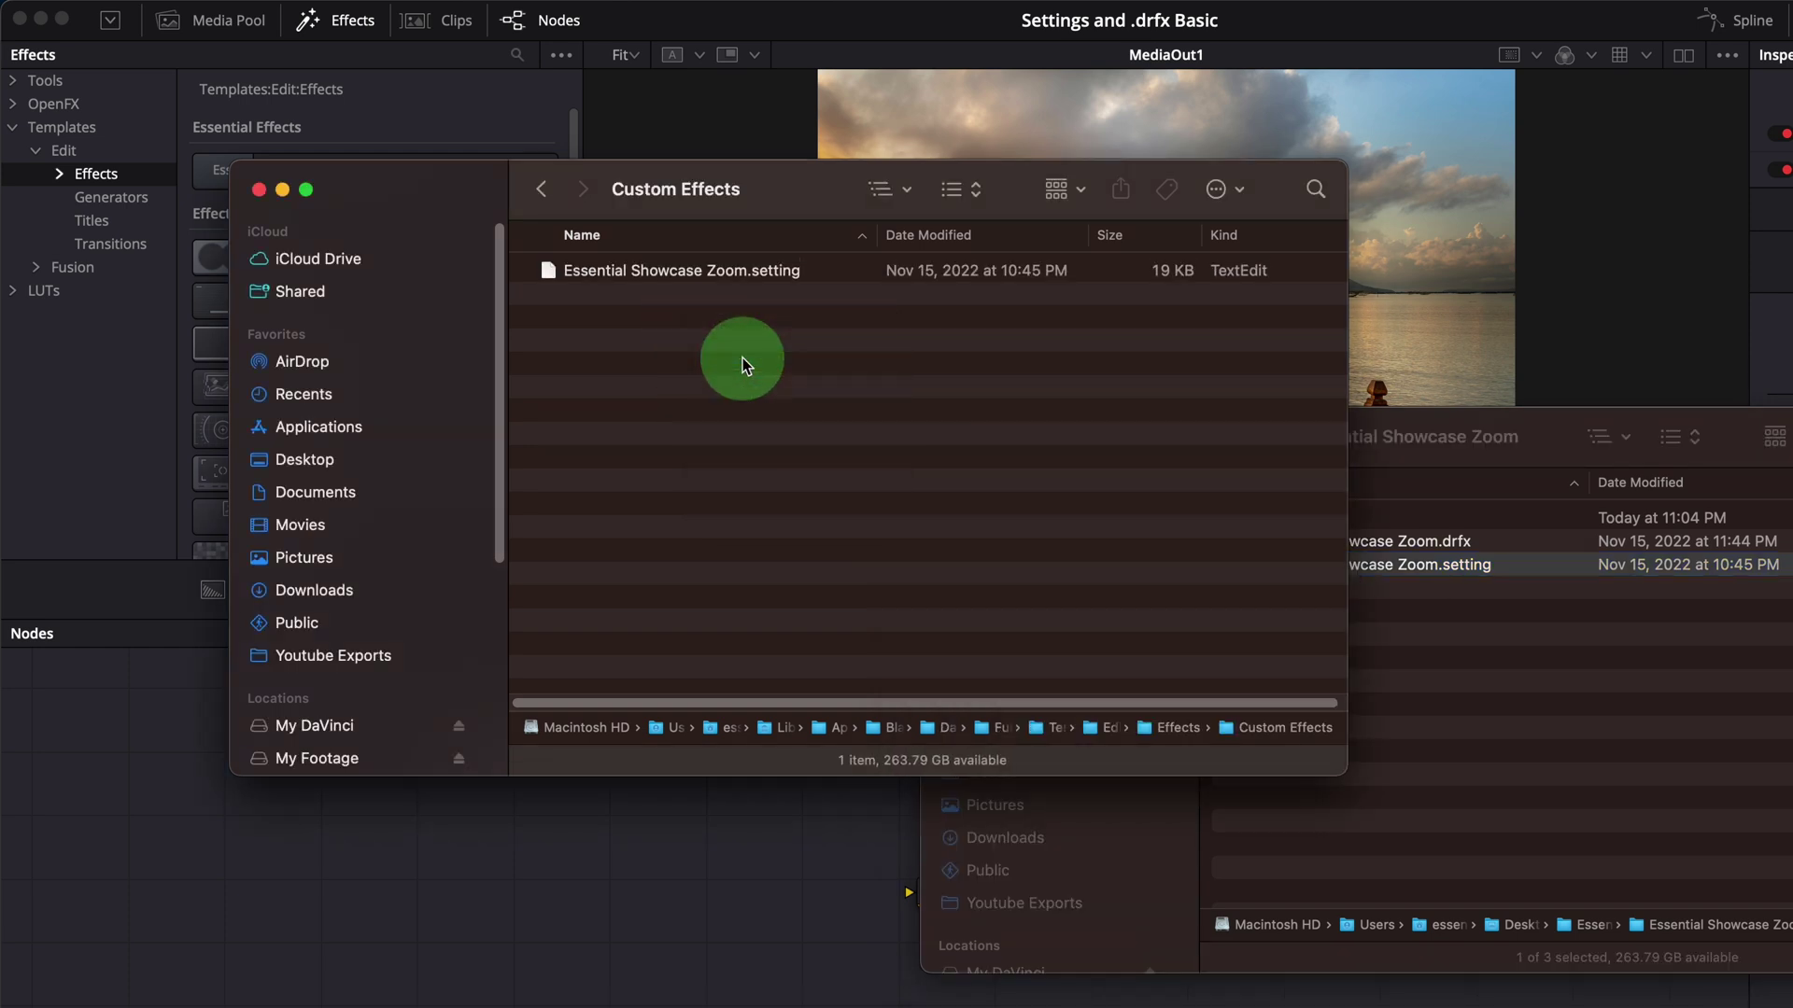
# Widen the Effects Library sidebar and open Custom Effects to show Essential Showcase Zoom
pyautogui.click(504, 855)
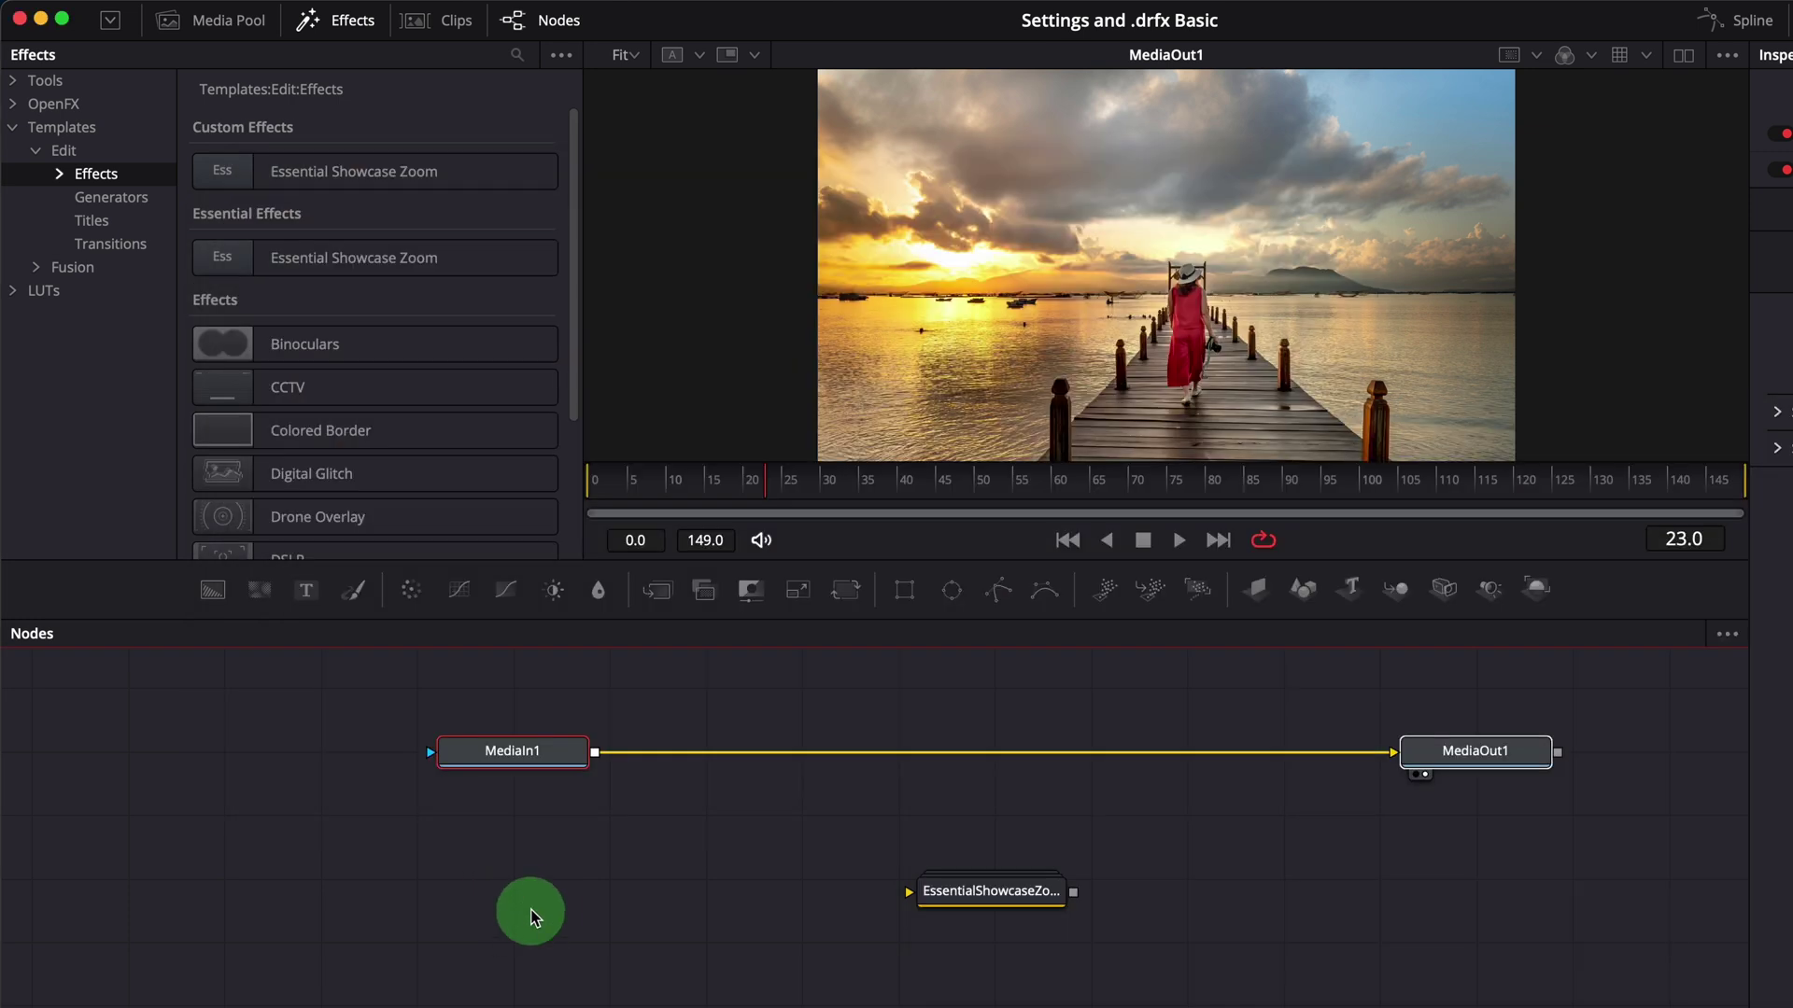
pyautogui.click(62, 174)
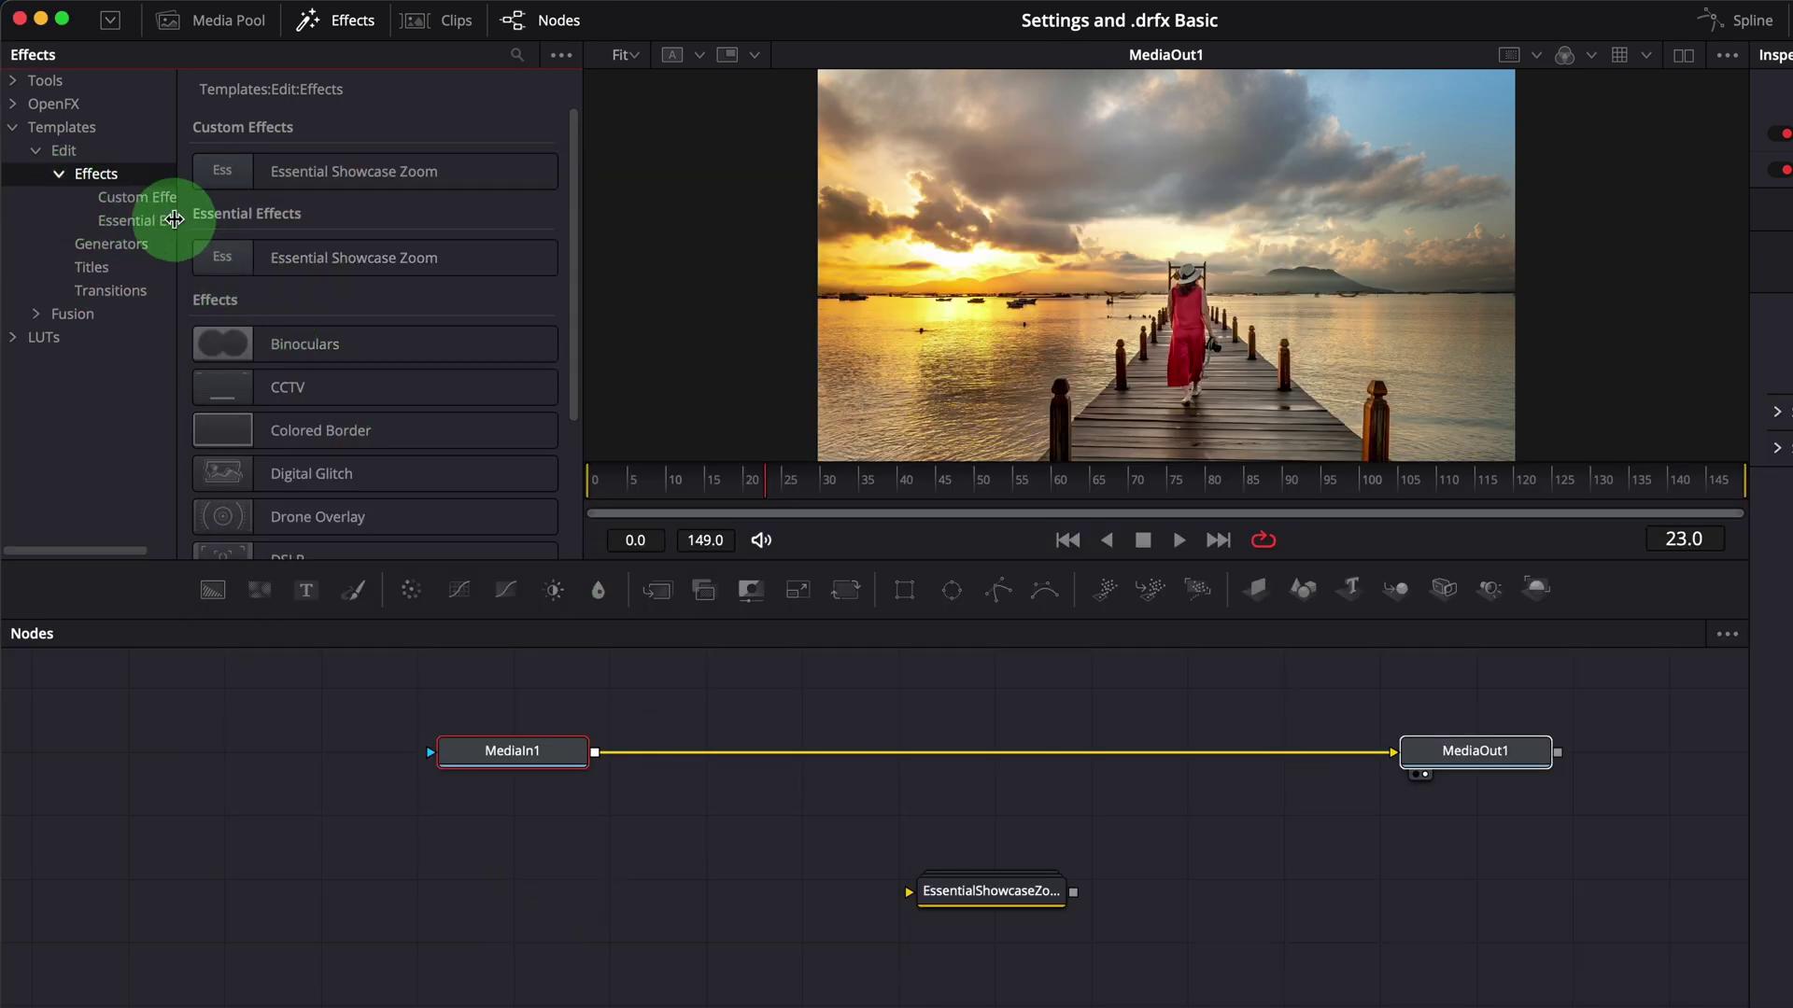
pyautogui.moveTo(178, 216); pyautogui.dragTo(253, 219)
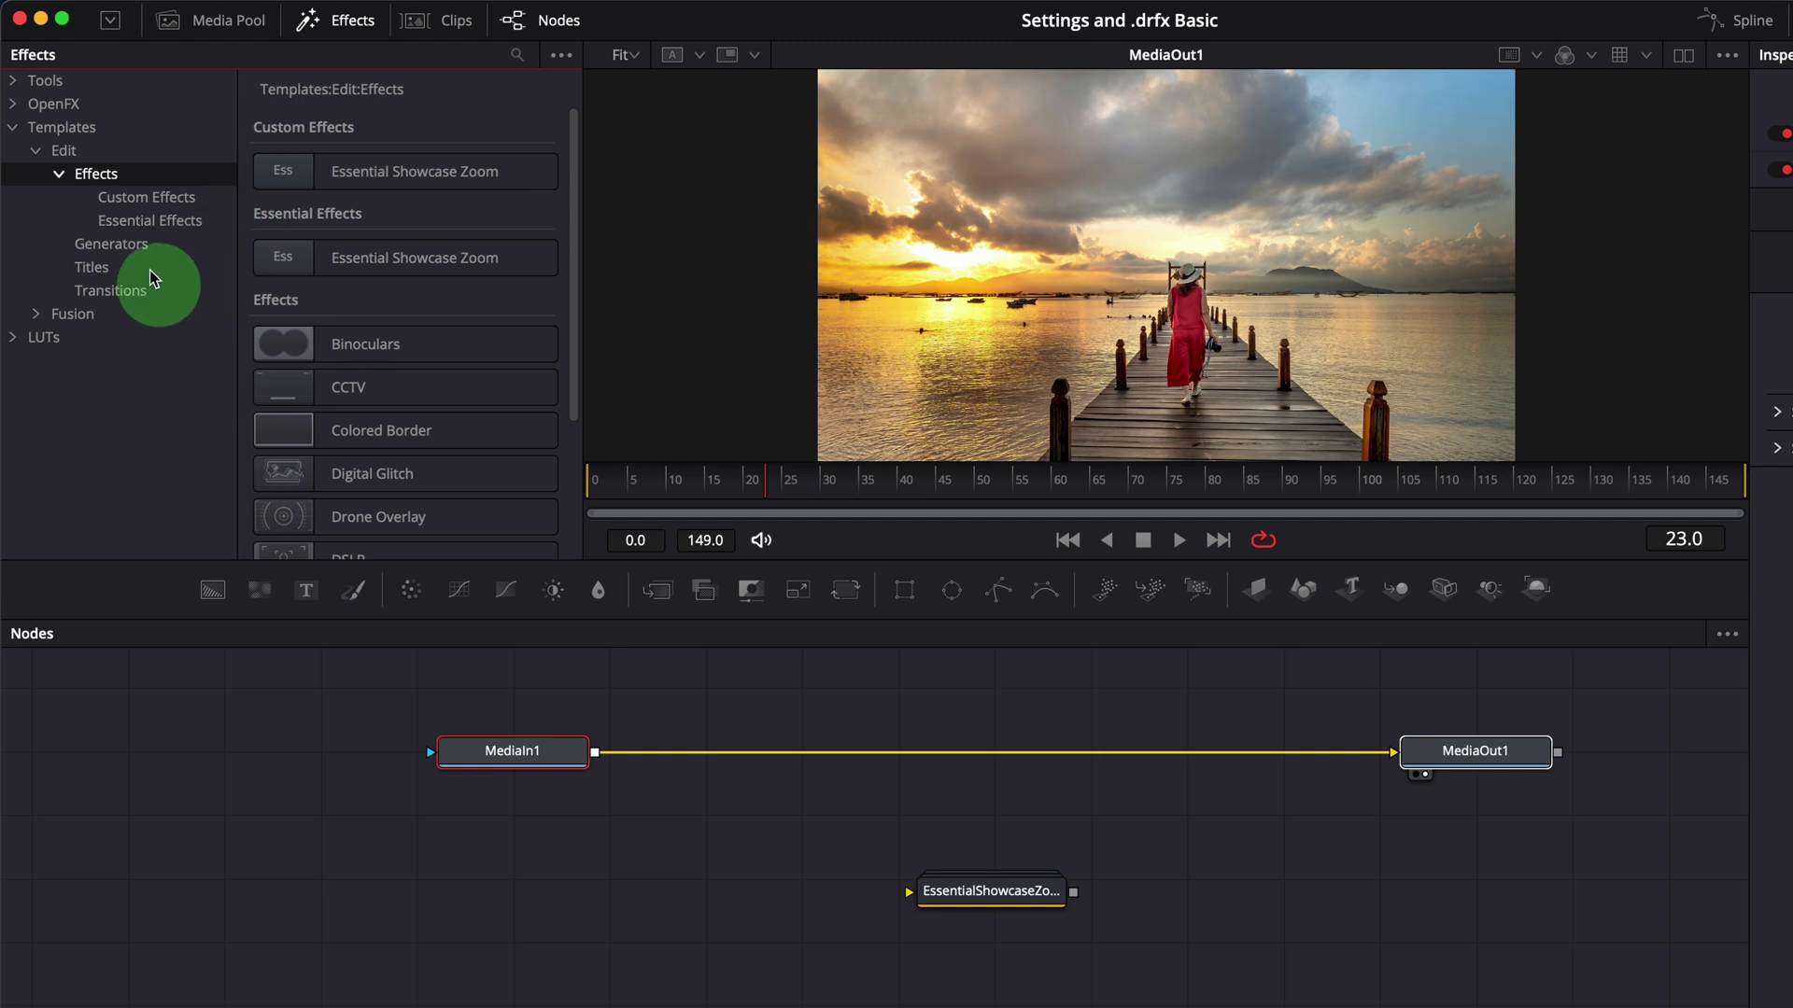
pyautogui.click(166, 199)
pyautogui.click(327, 171)
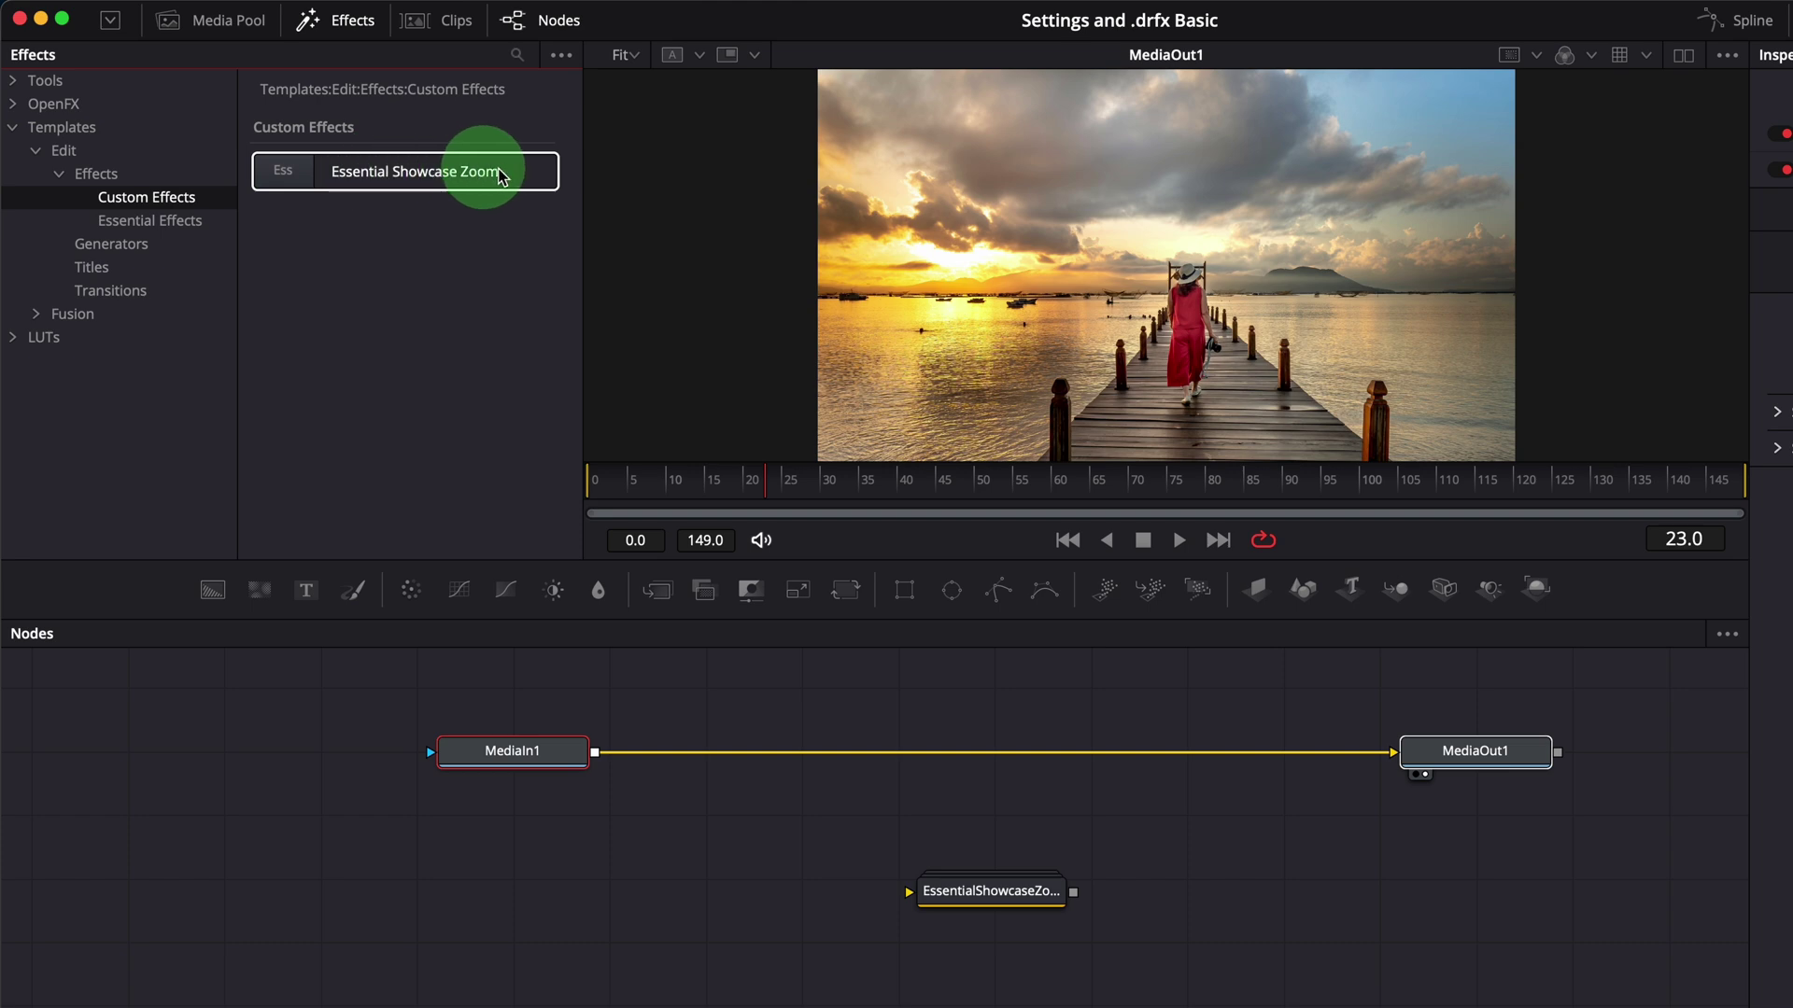
pyautogui.click(490, 301)
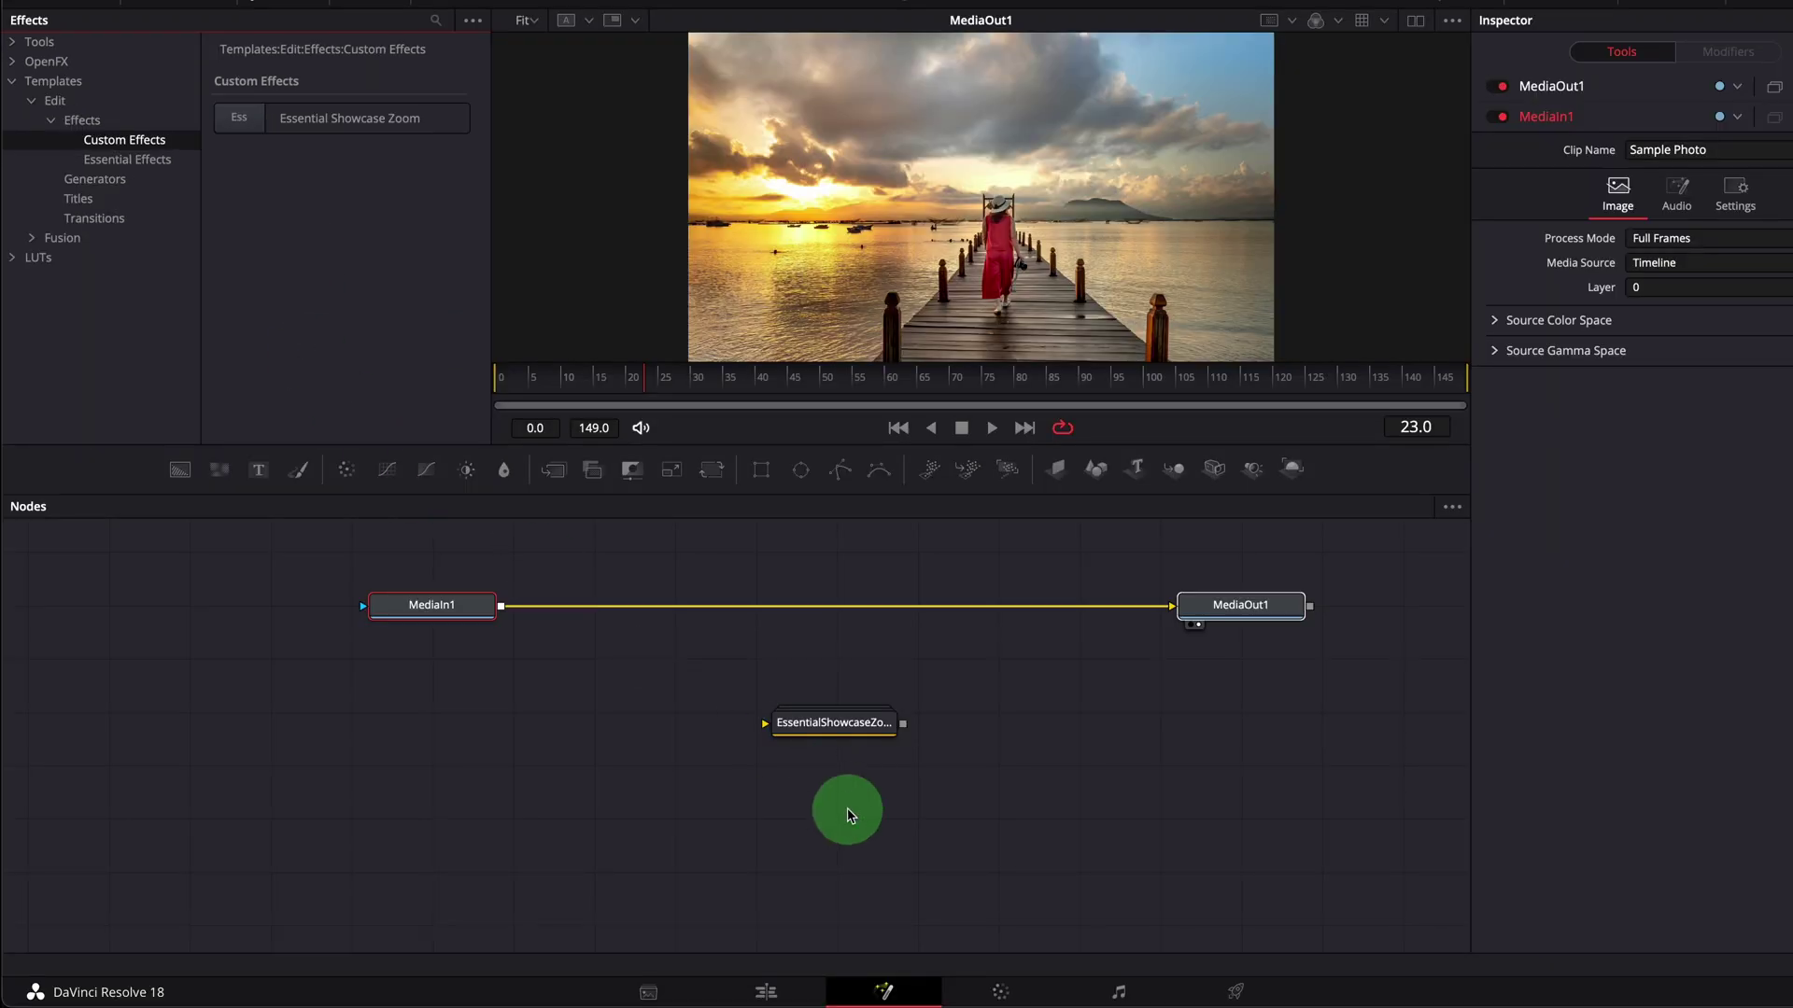
# On the Edit page, filter the Effects Library to Custom Effects, then return to Finder
pyautogui.click(765, 993)
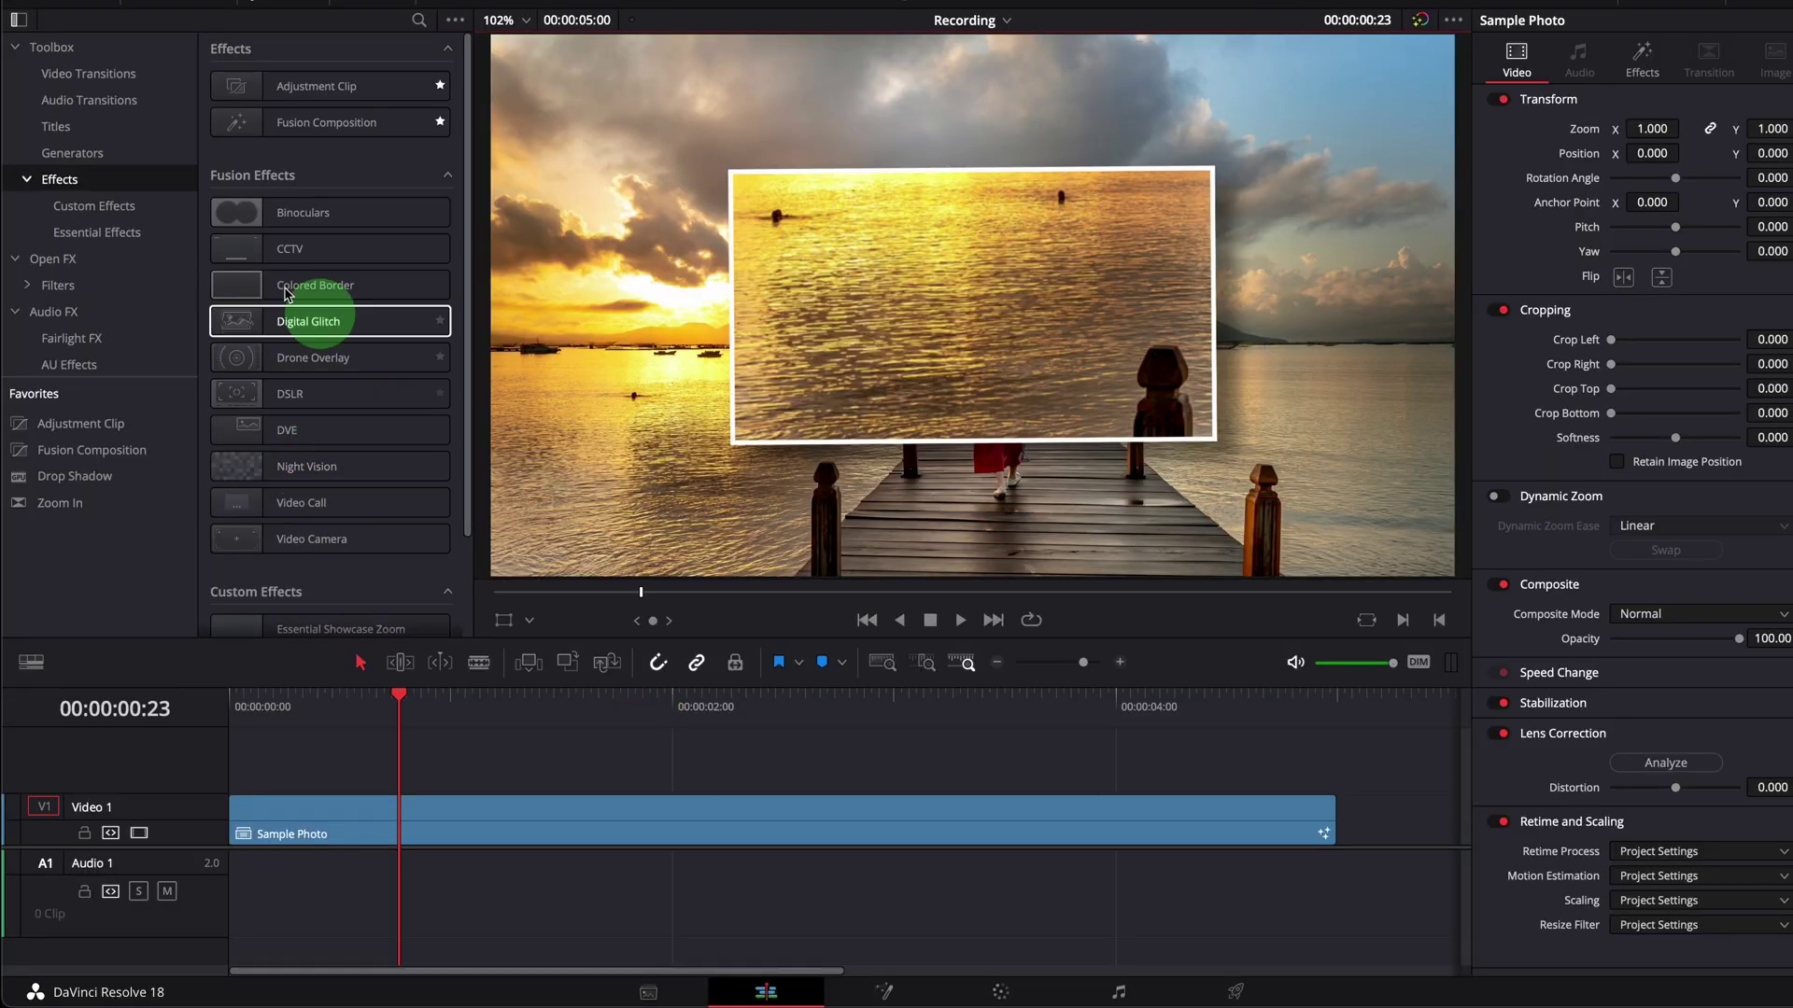
pyautogui.click(84, 210)
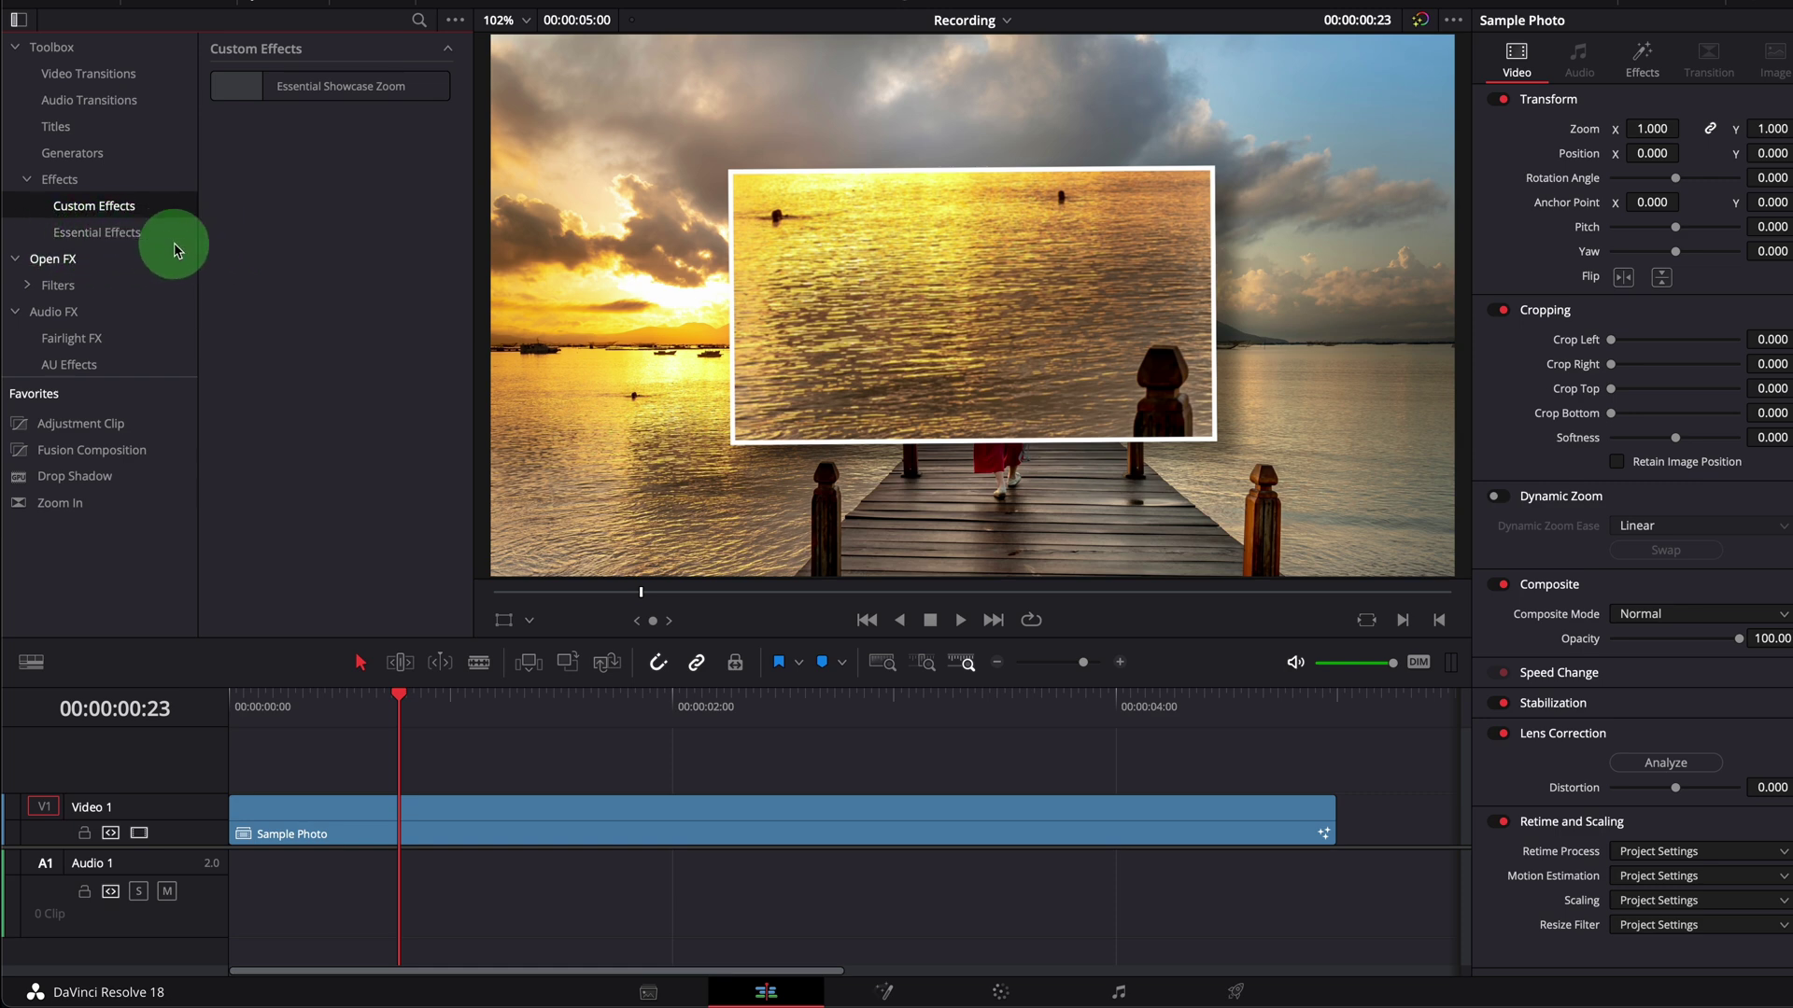
pyautogui.press('super+Tab')
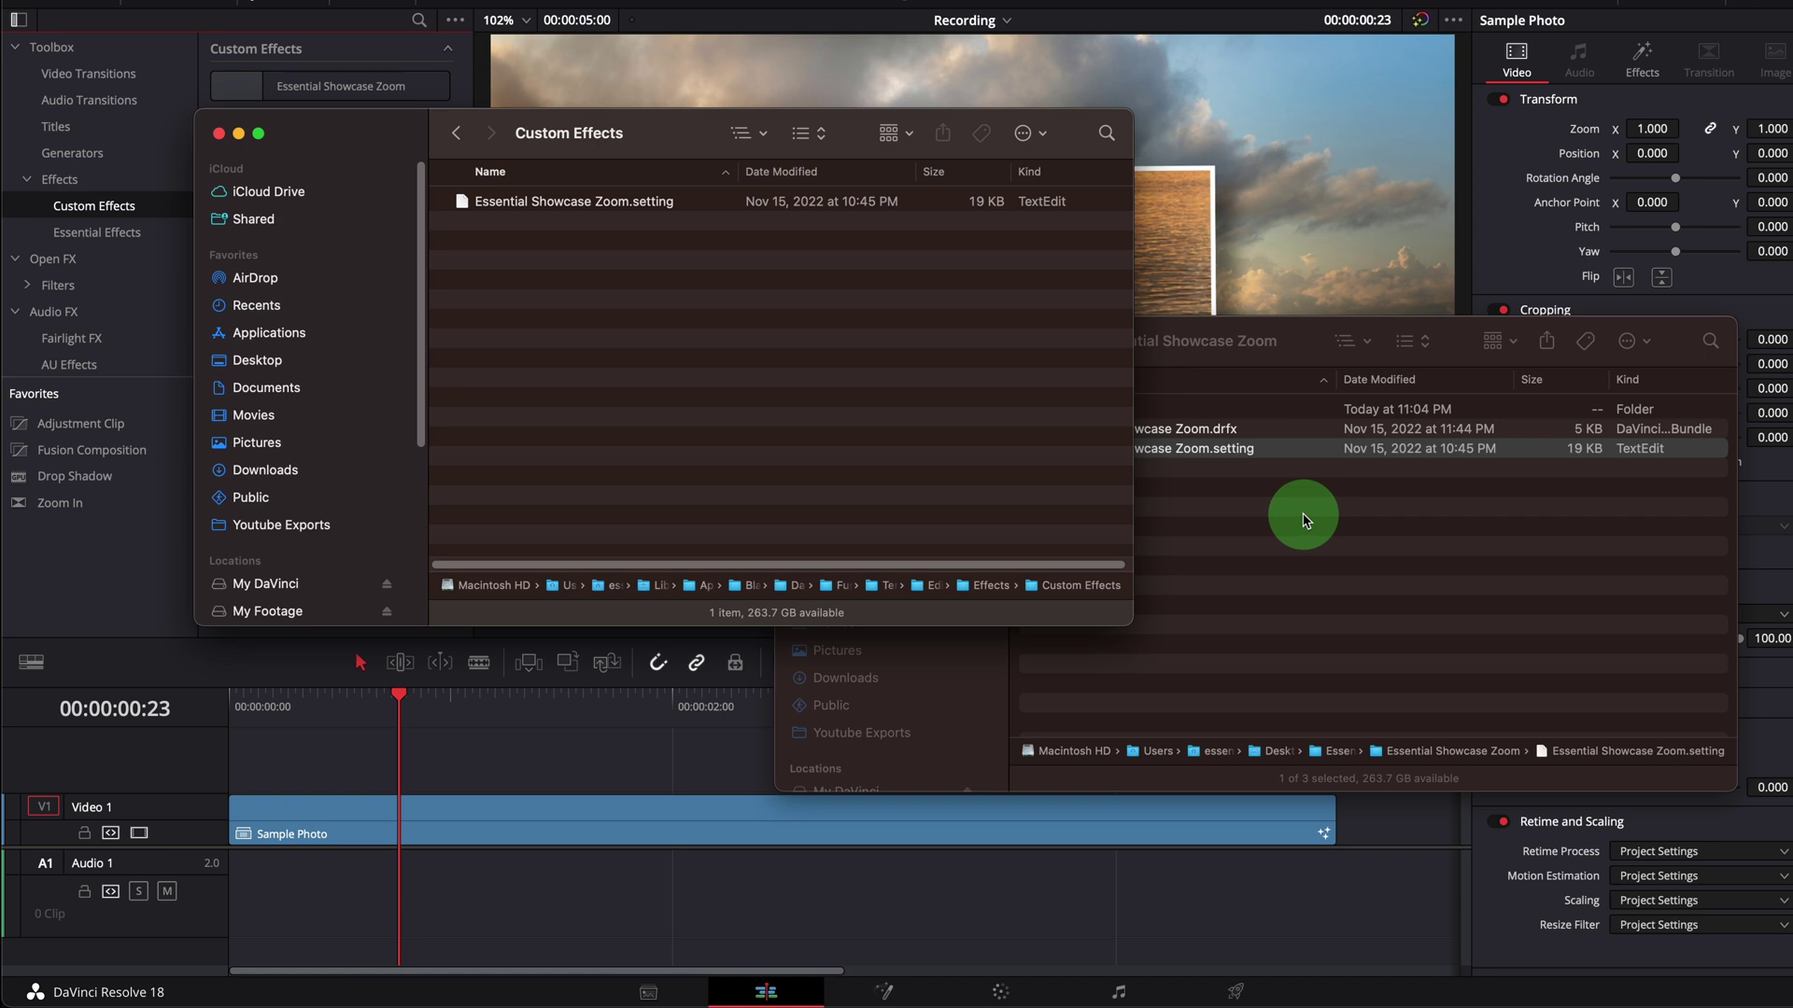
# Go back two levels to Templates and expand Effects to reveal Custom Effects
pyautogui.click(457, 133)
pyautogui.click(453, 132)
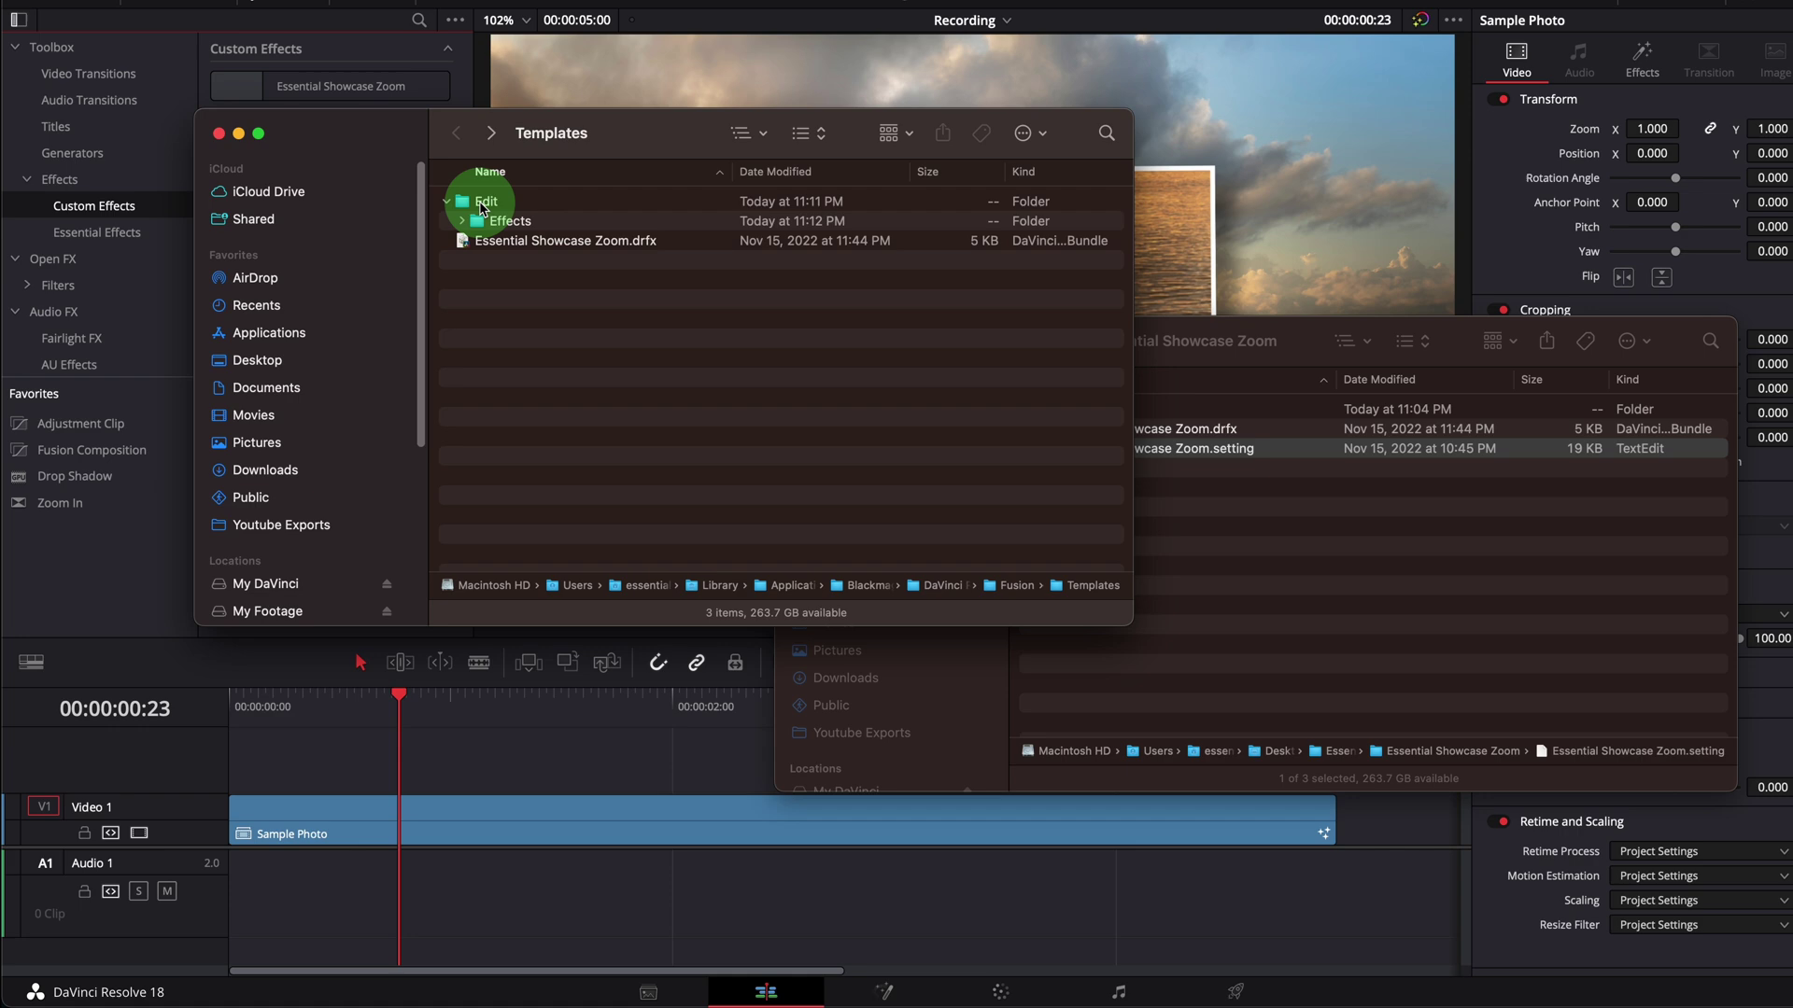
pyautogui.click(461, 220)
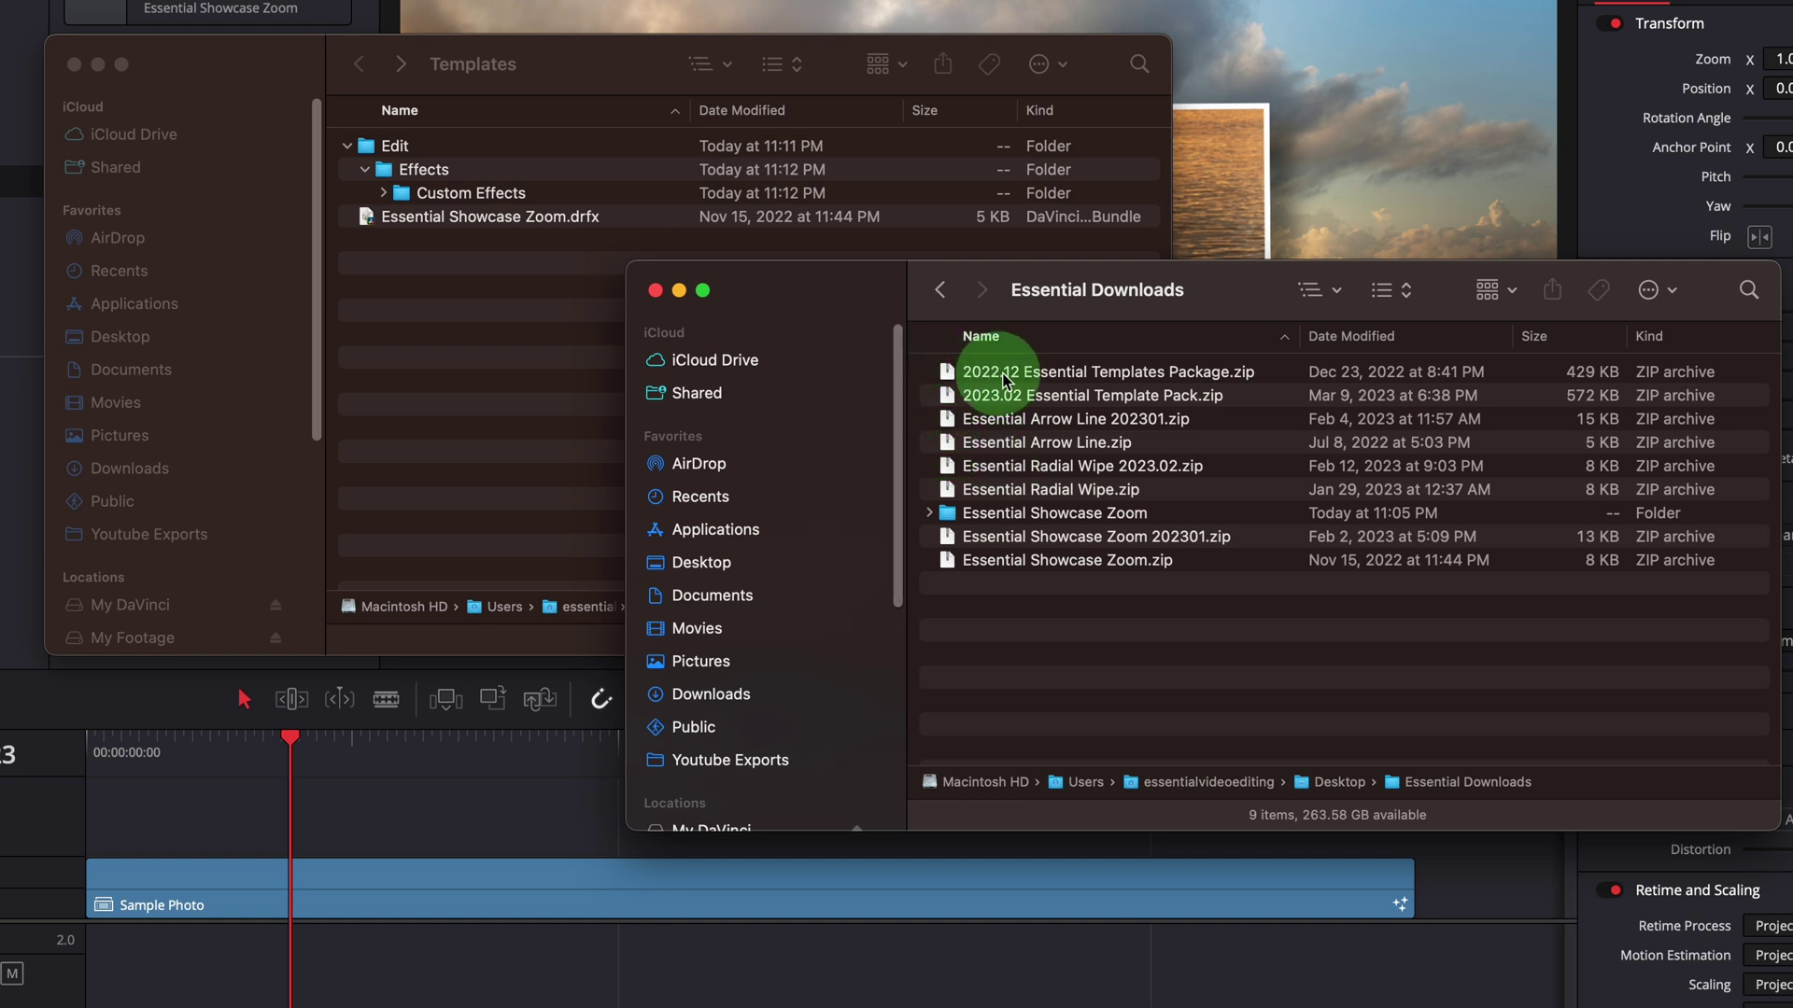
# Unzip 2022.12 Essential Templates Package.zip and expand it to show the .drfx and Essential Templates.zip
pyautogui.click(1196, 377)
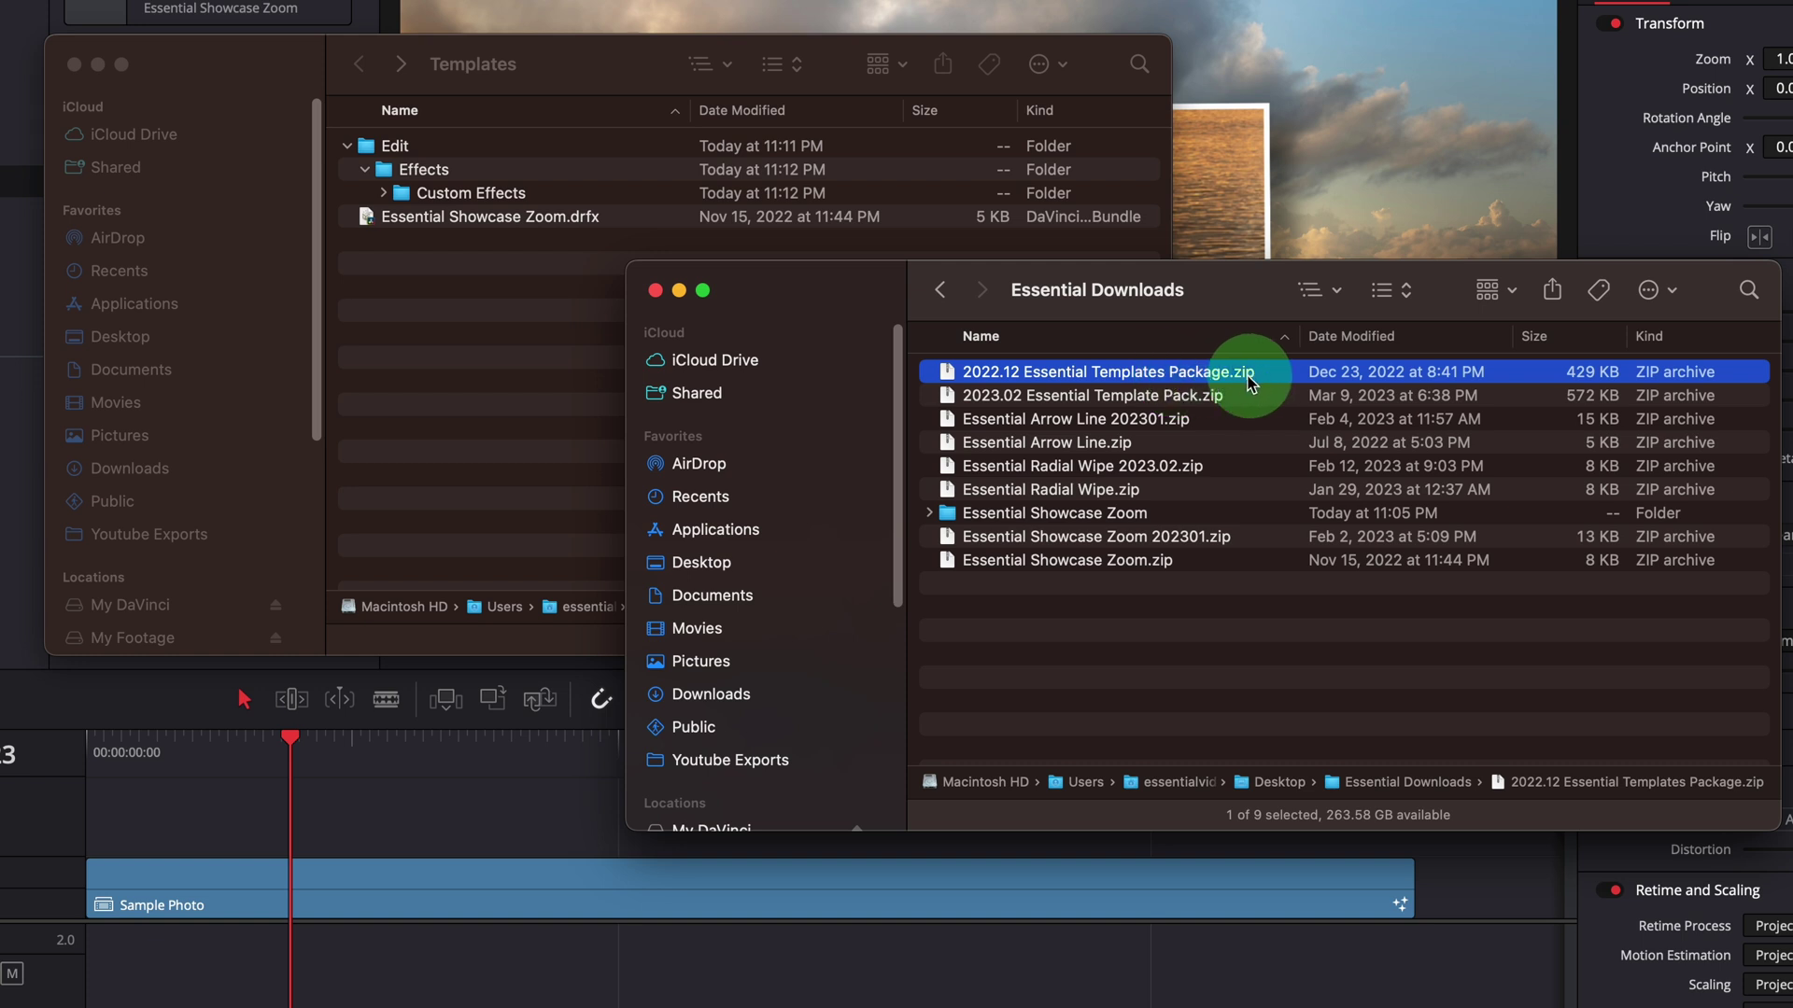
pyautogui.doubleClick(1161, 376)
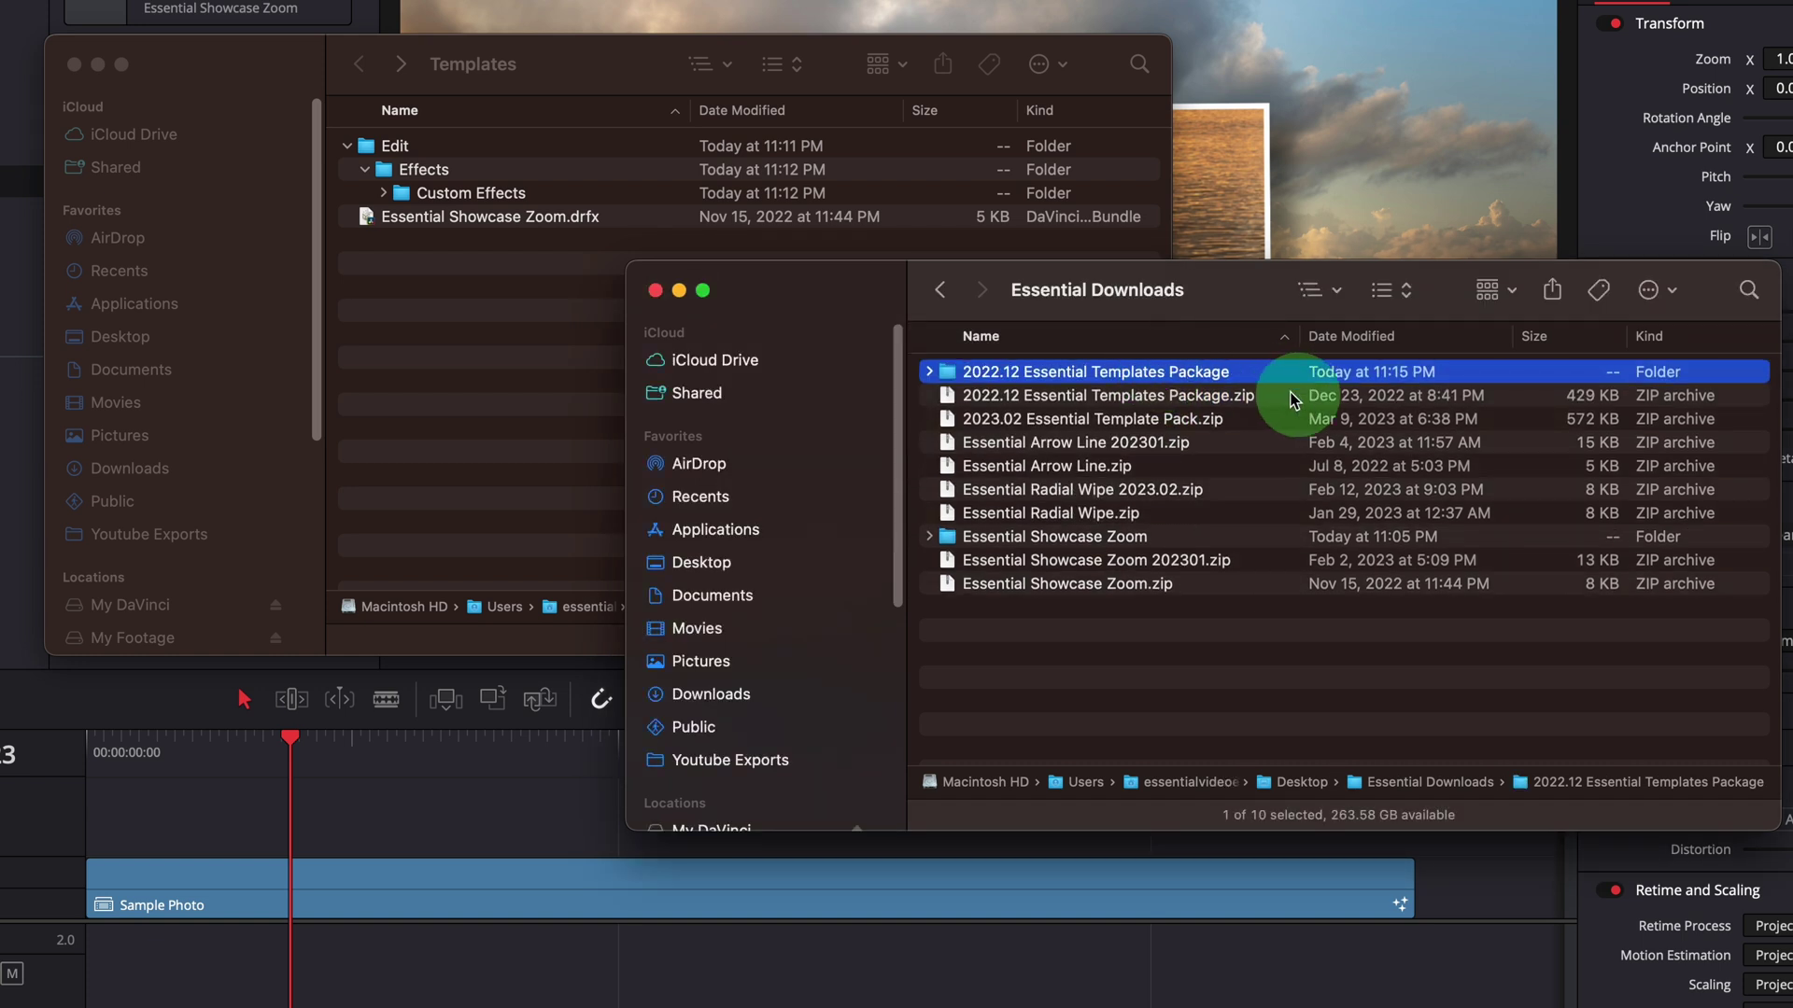
pyautogui.click(930, 372)
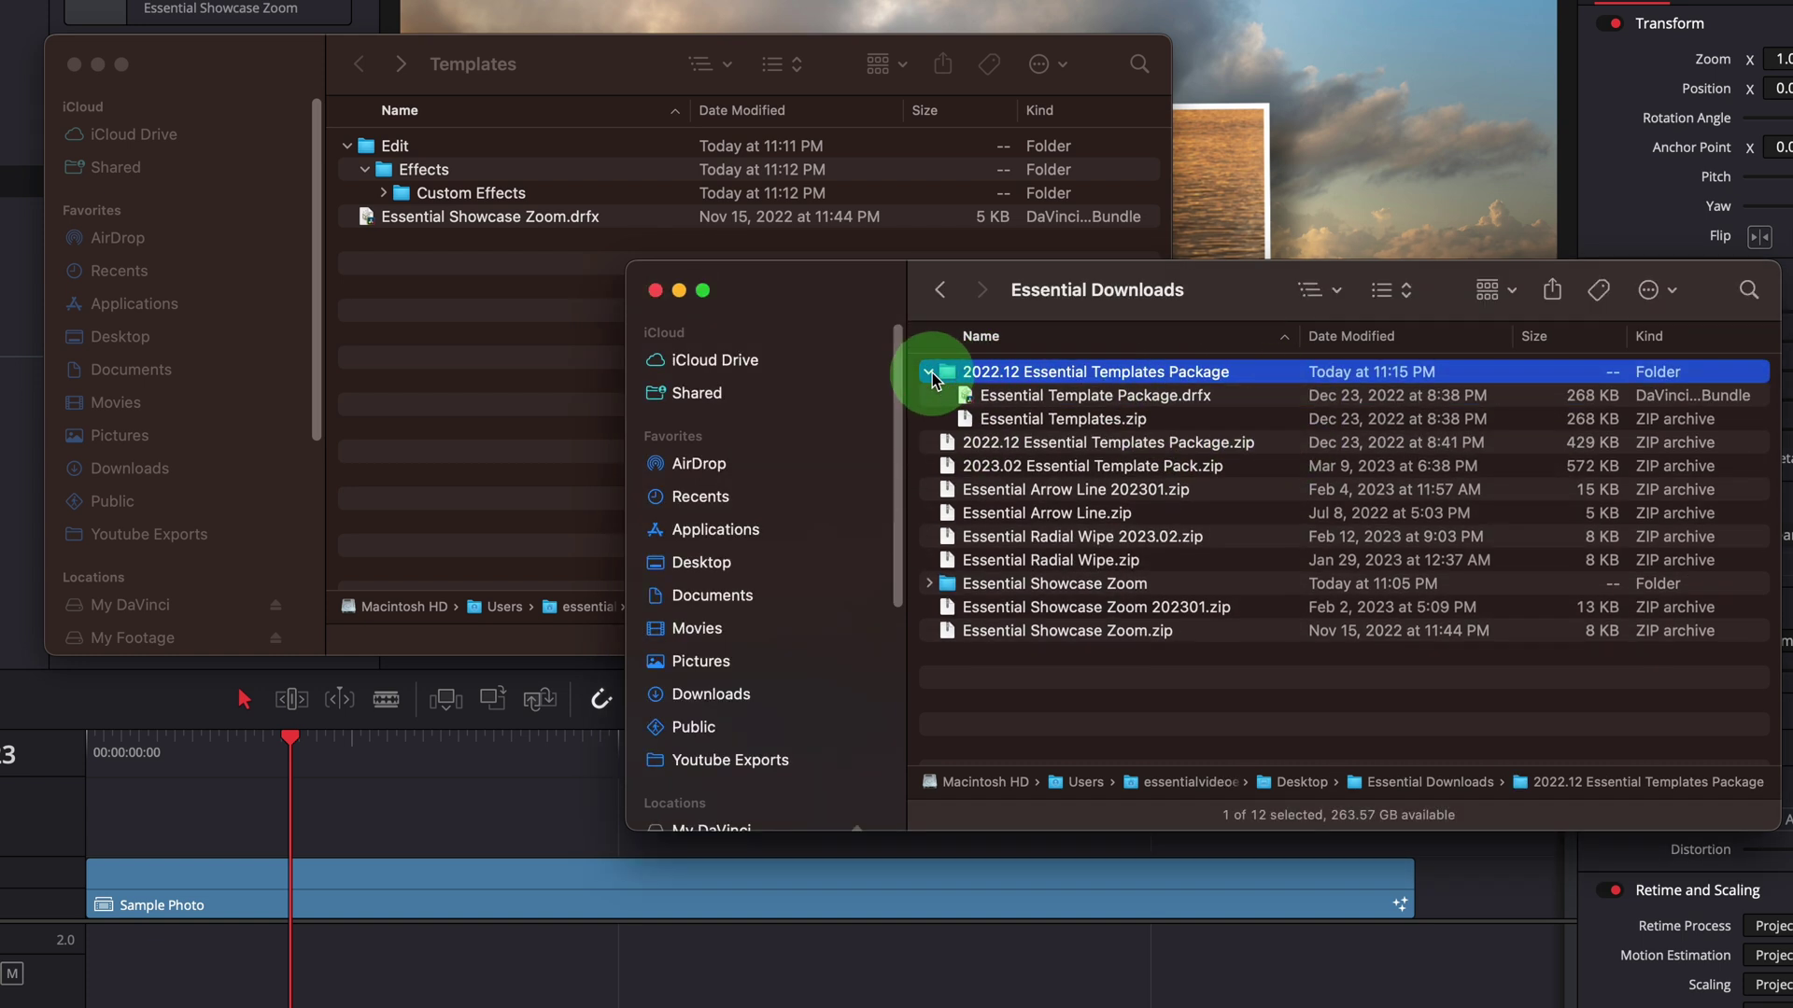
pyautogui.click(1241, 396)
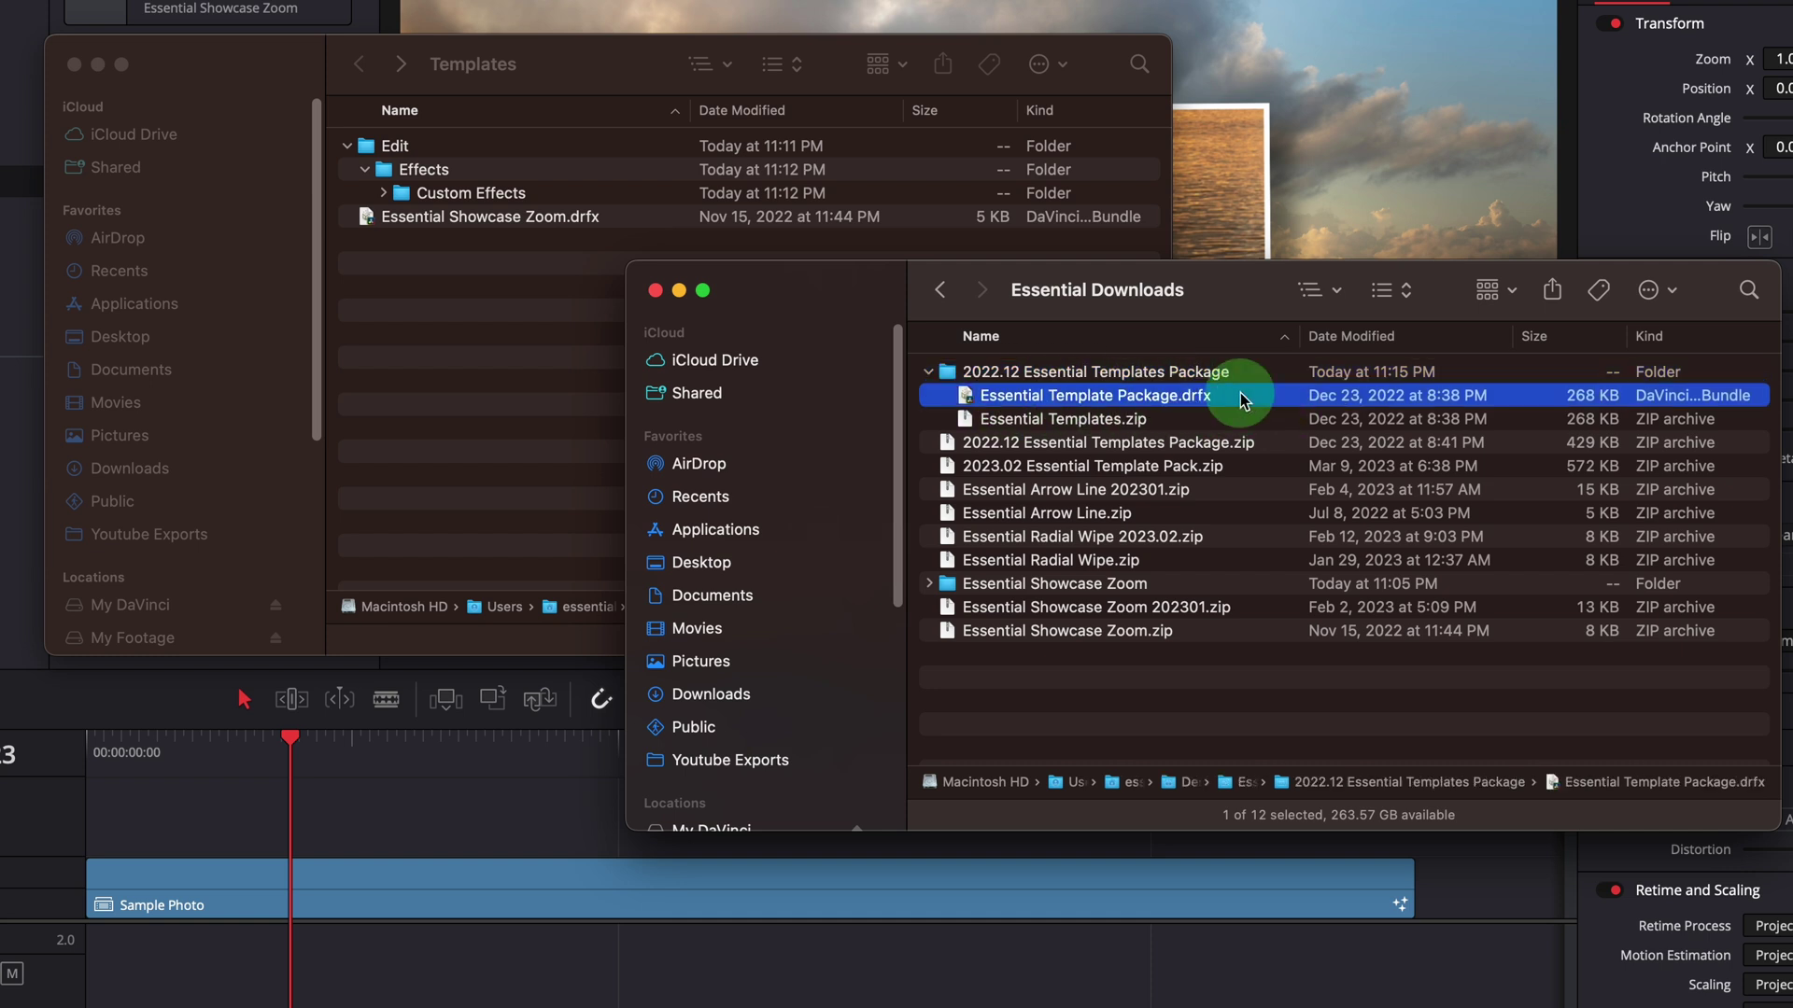
pyautogui.click(1121, 420)
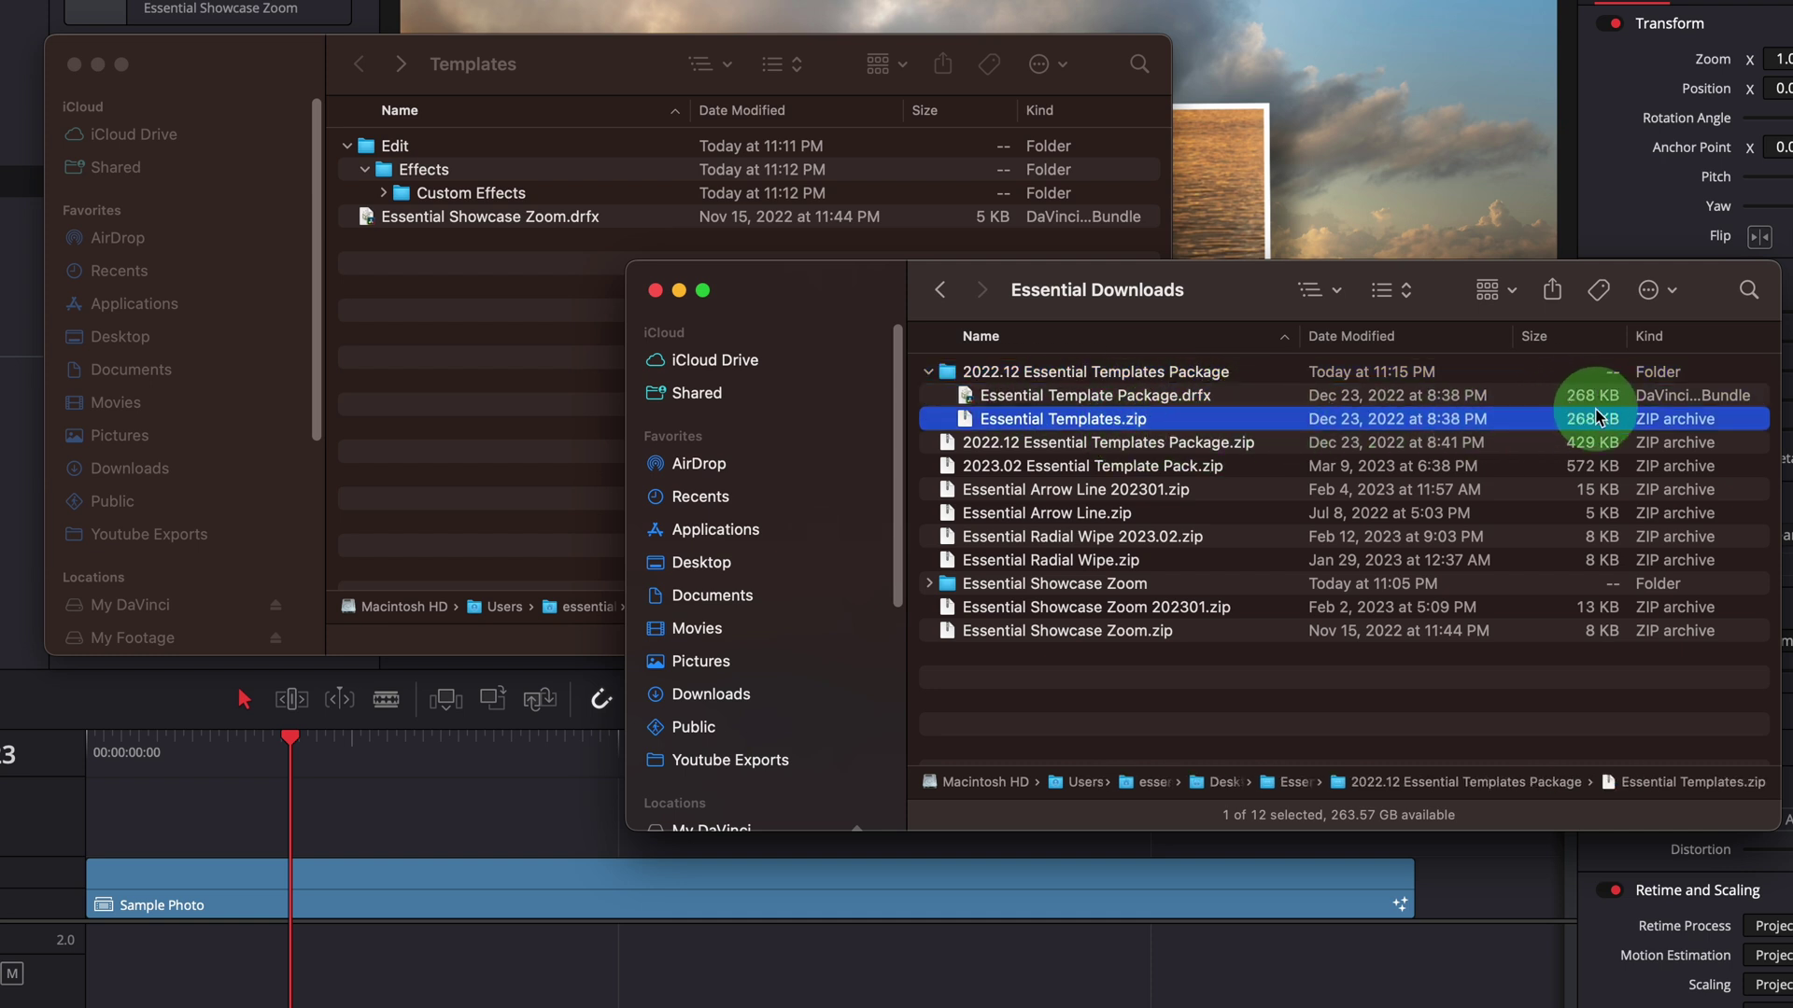
pyautogui.click(1242, 396)
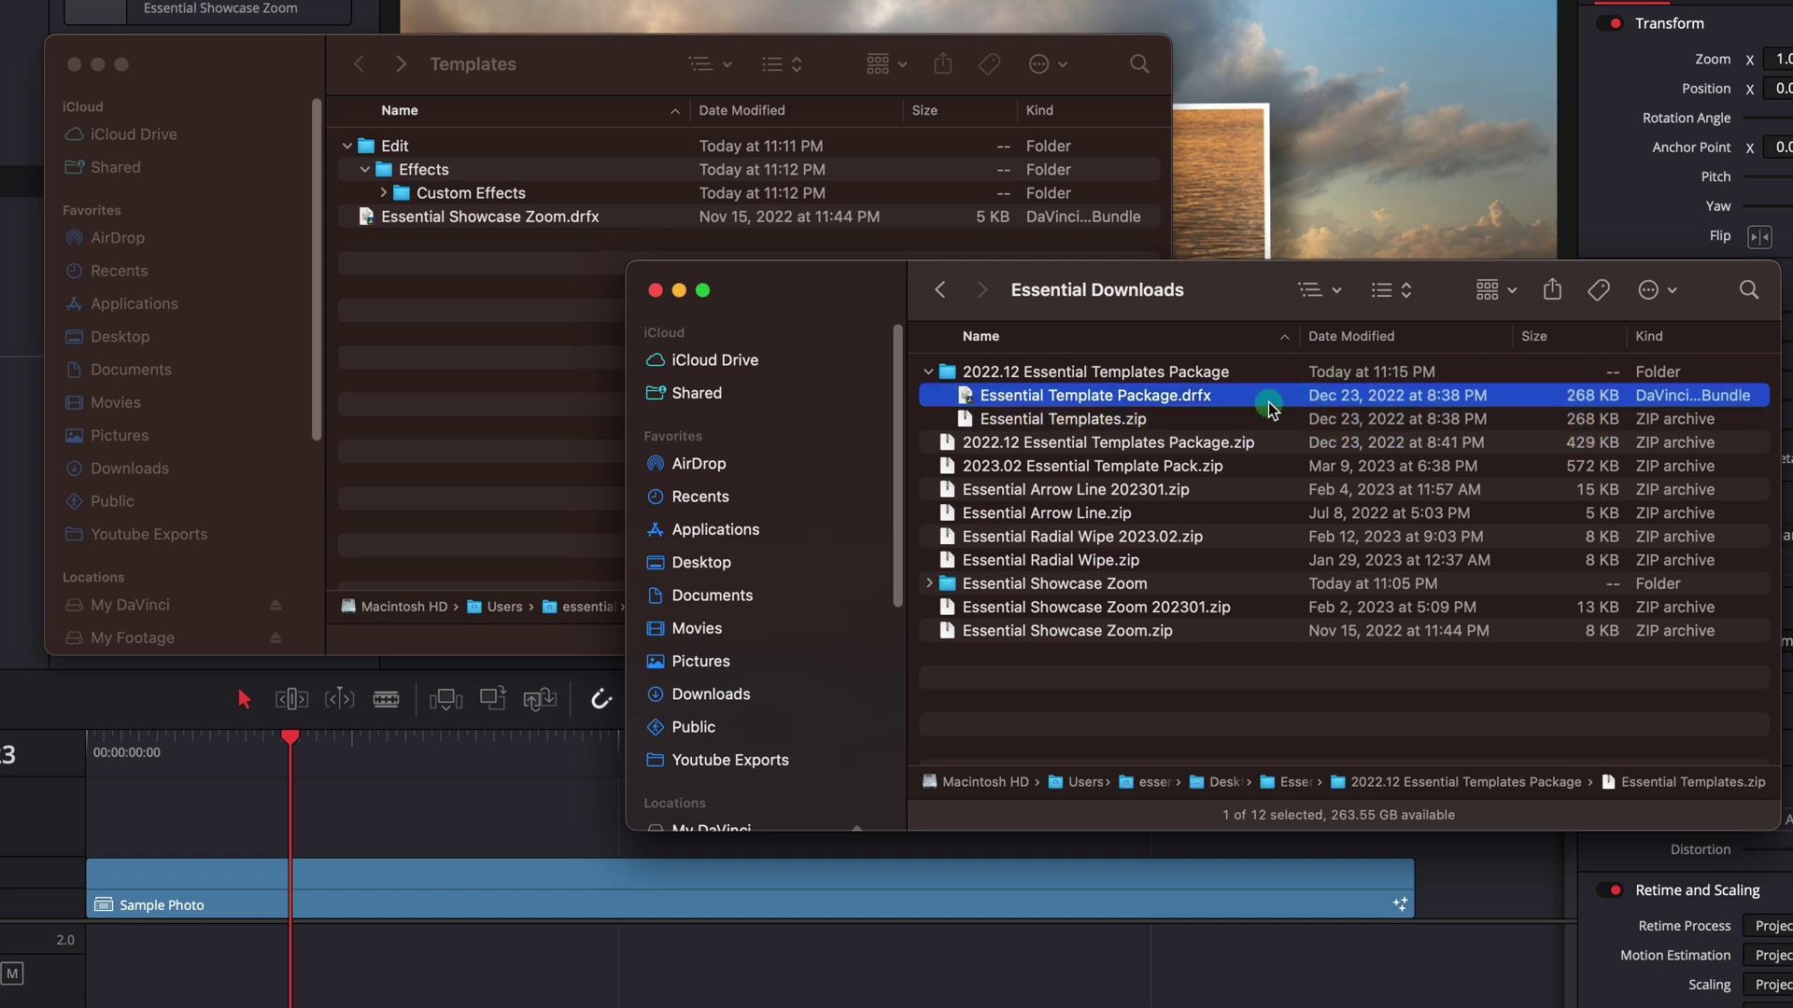
pyautogui.click(1244, 419)
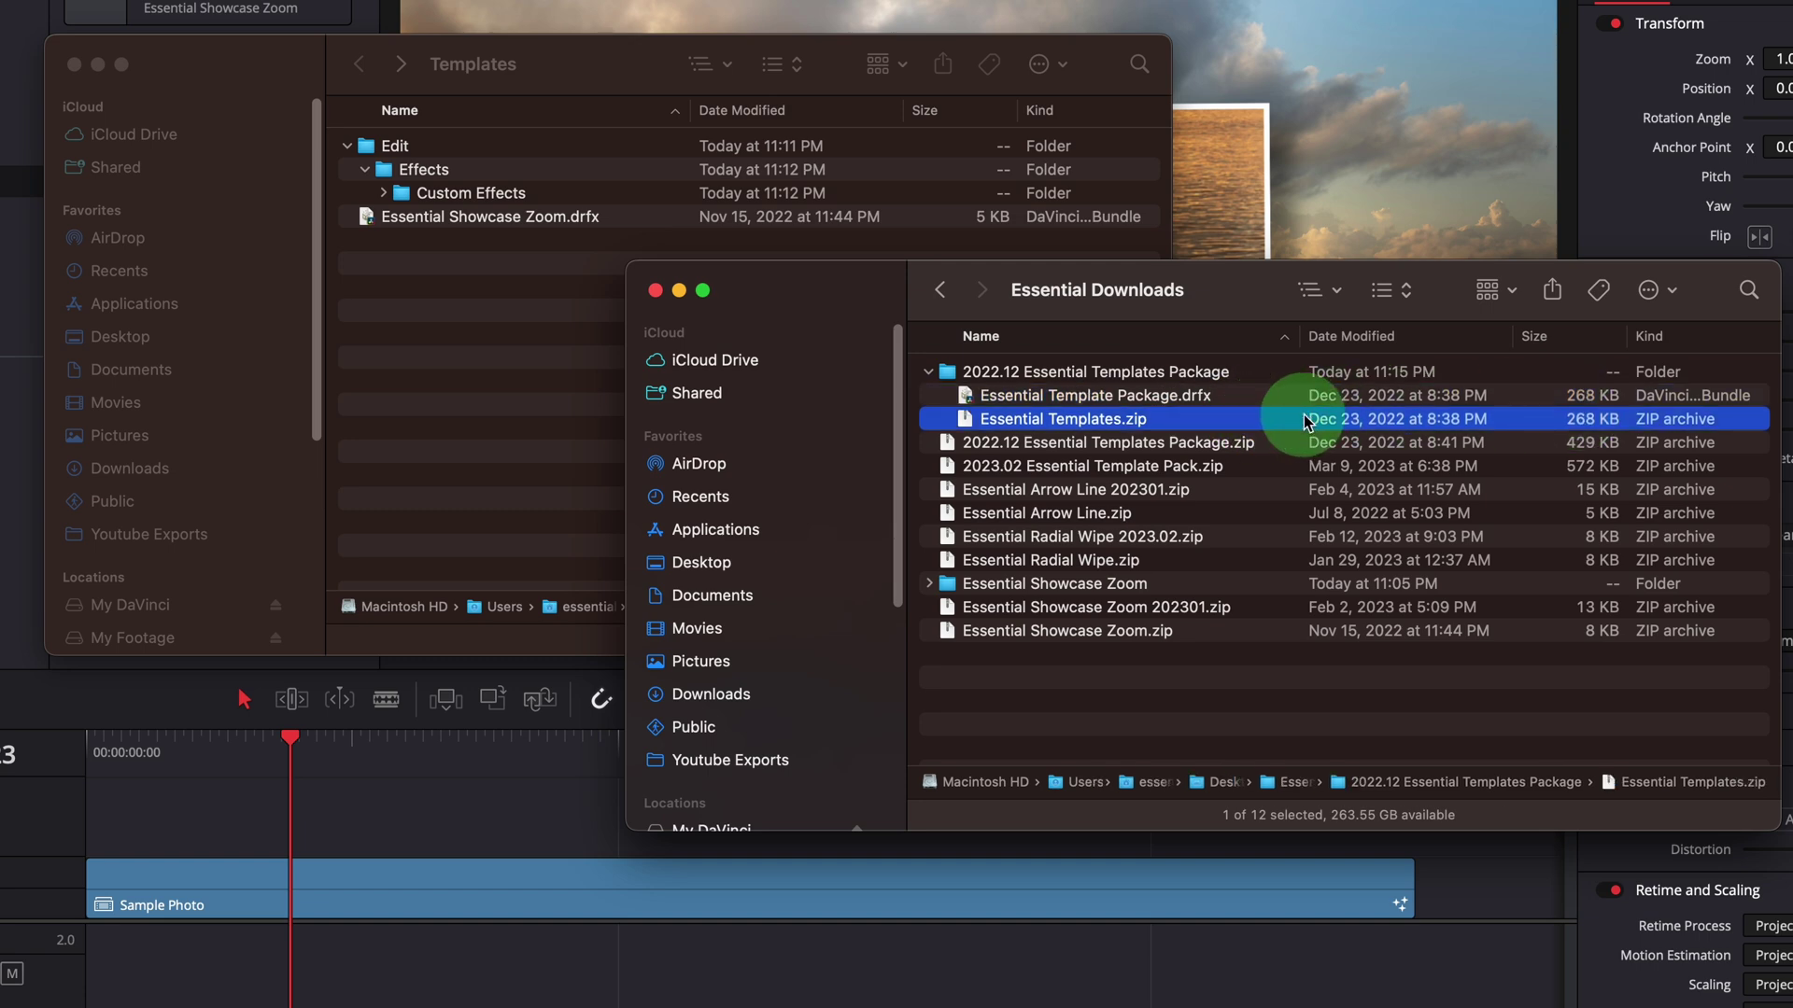
# Extract Essential Templates.zip and inspect the Edit folder's Titles and Generators subfolders
pyautogui.doubleClick(1111, 422)
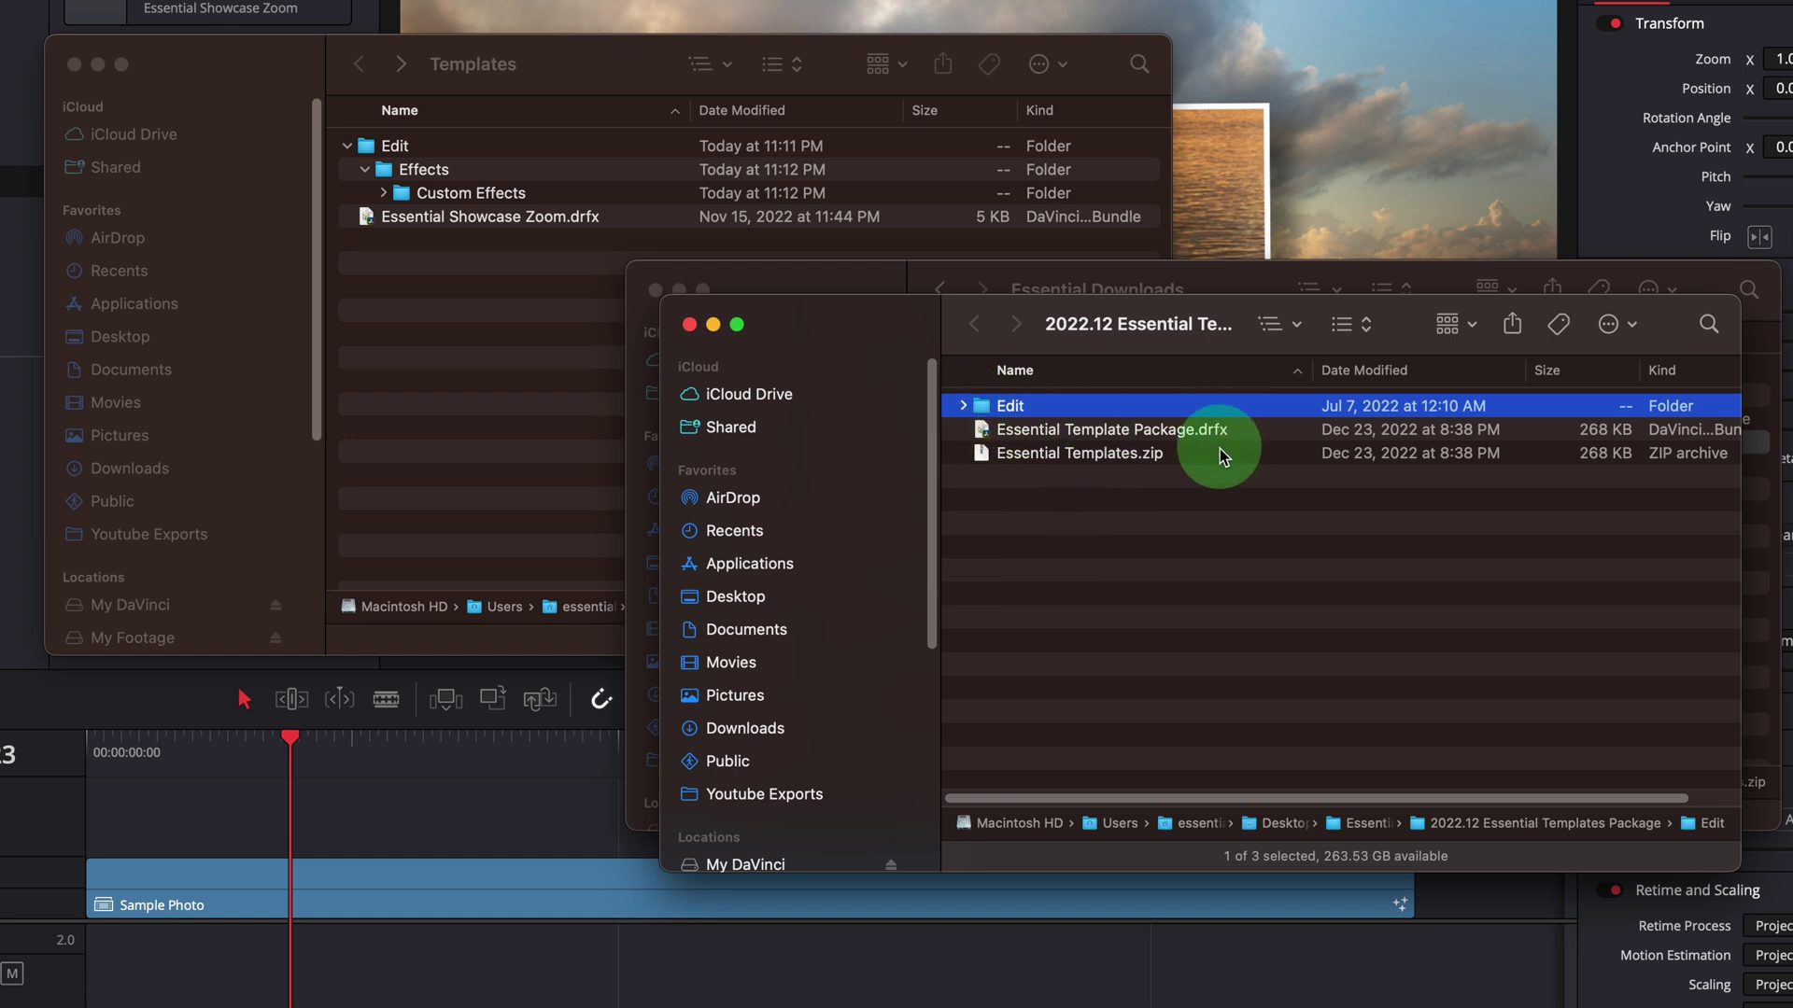
pyautogui.click(964, 405)
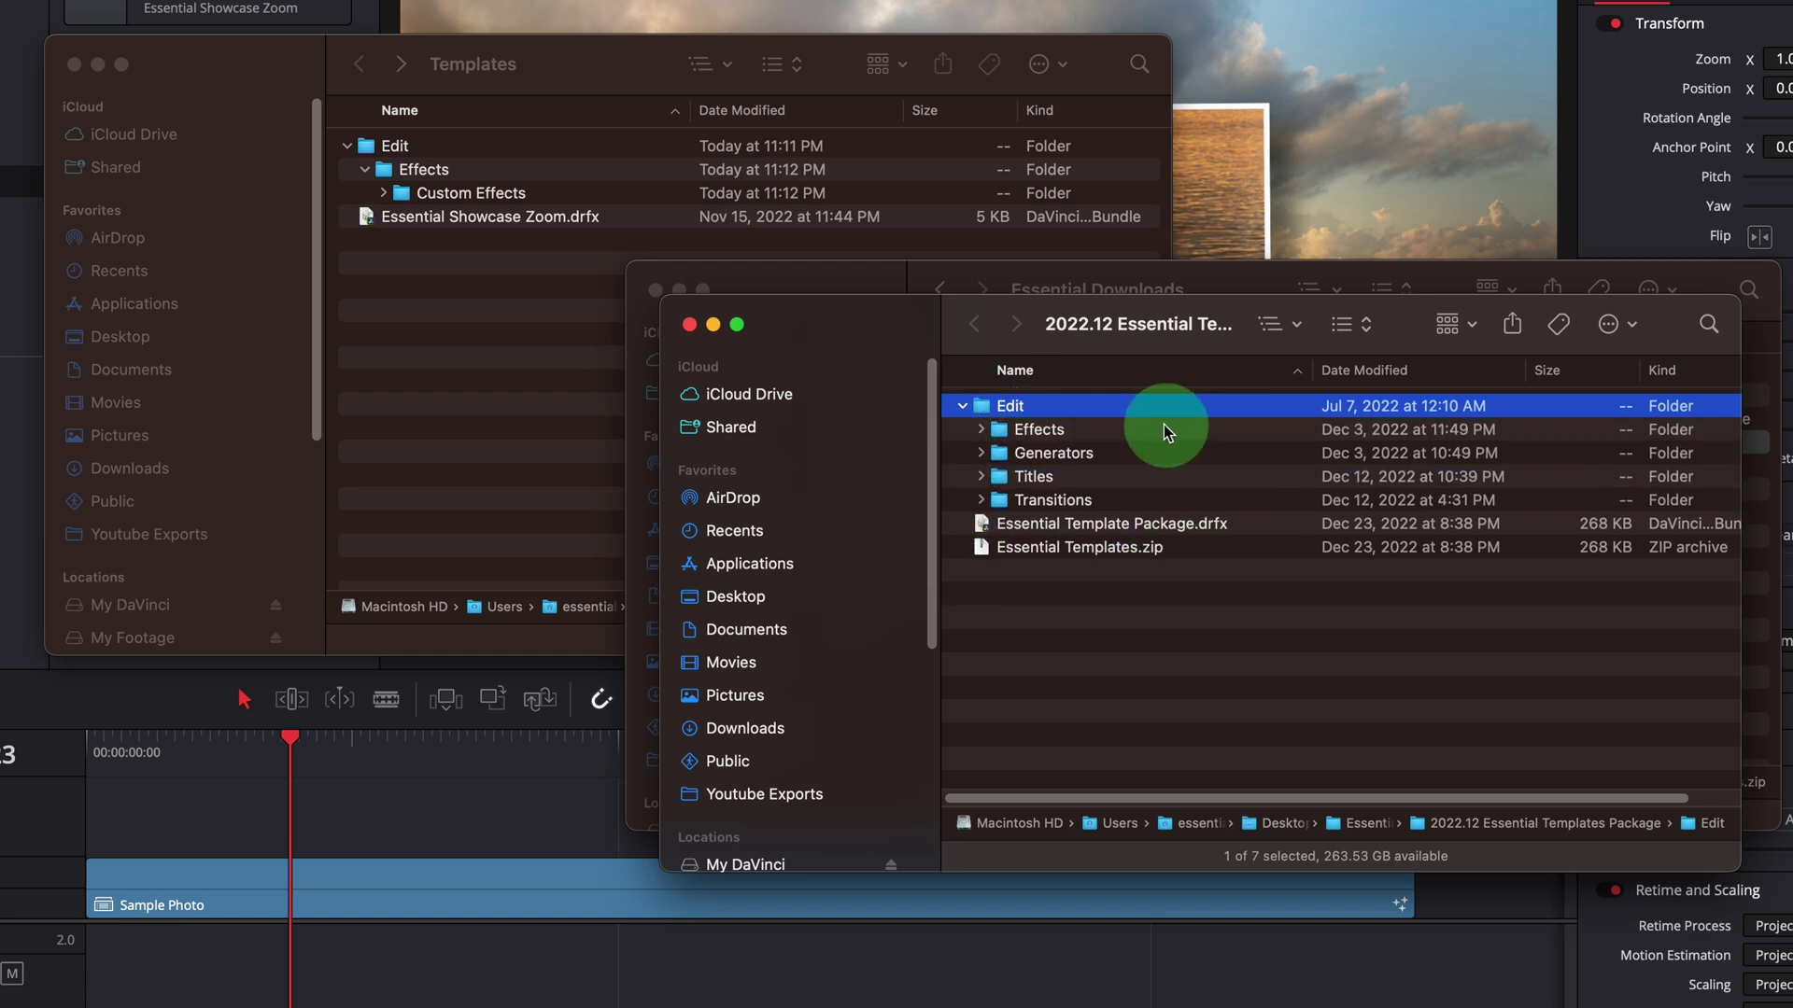
pyautogui.click(980, 476)
pyautogui.click(998, 500)
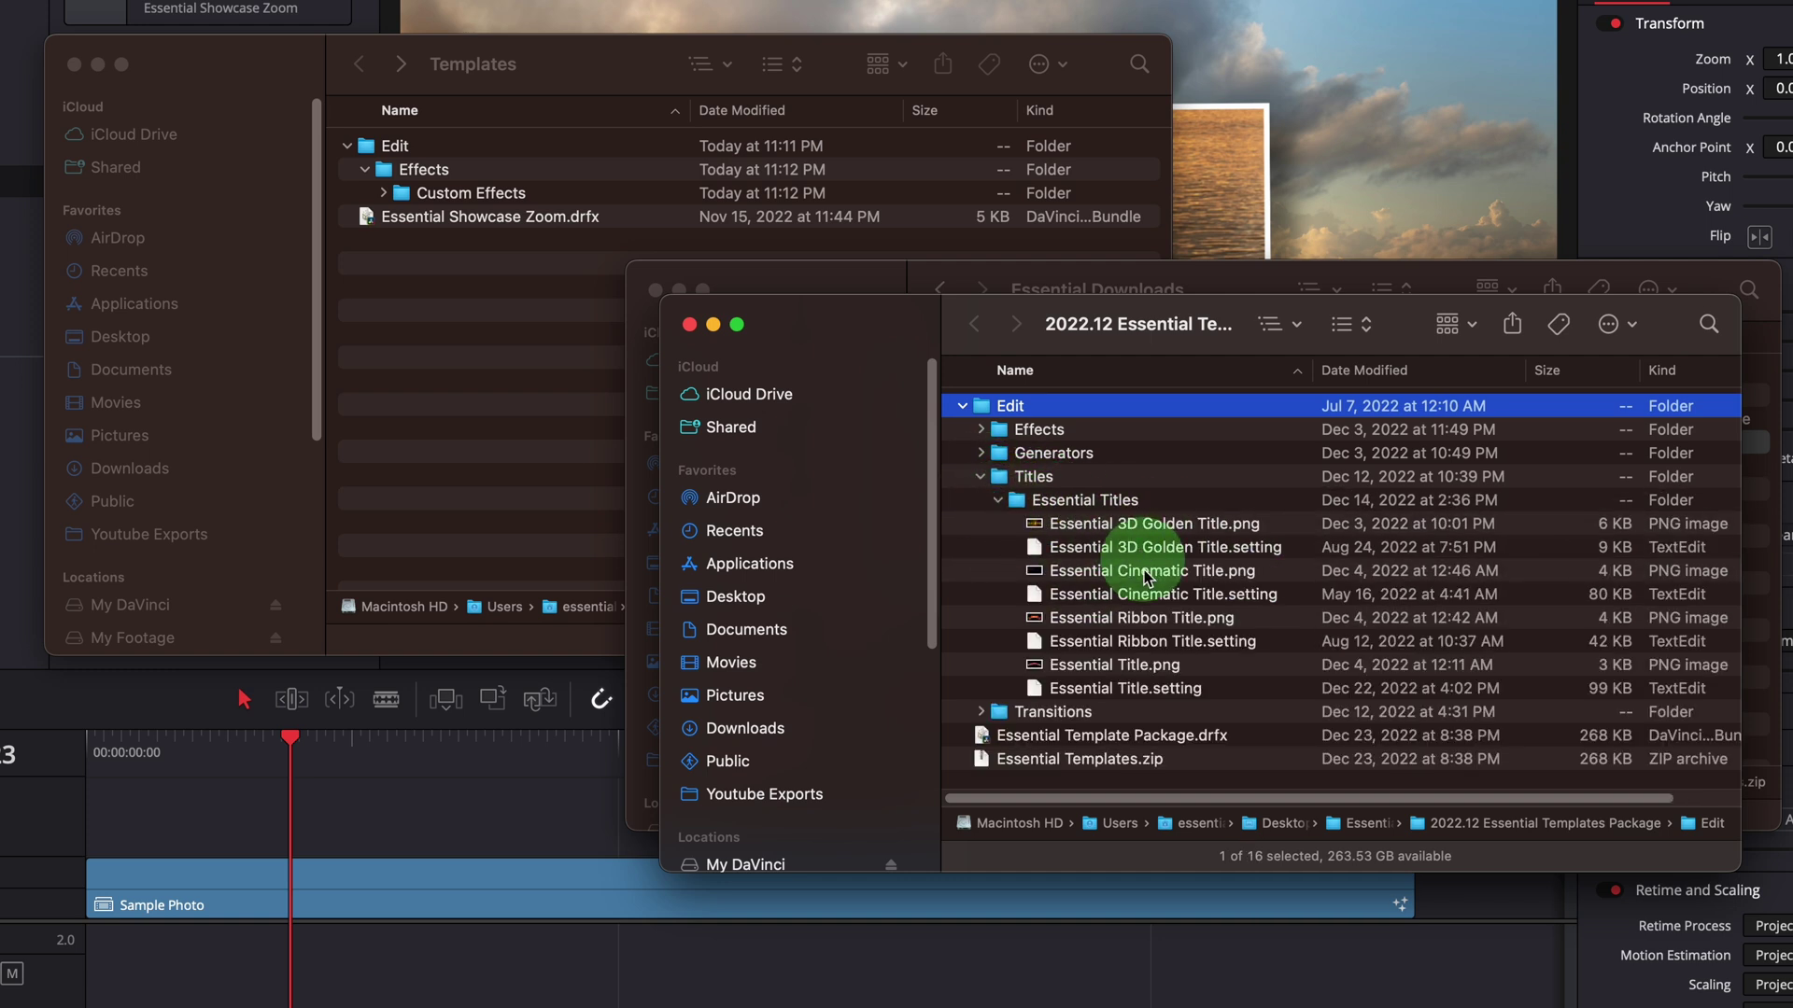
pyautogui.click(981, 453)
pyautogui.click(1017, 478)
pyautogui.click(998, 476)
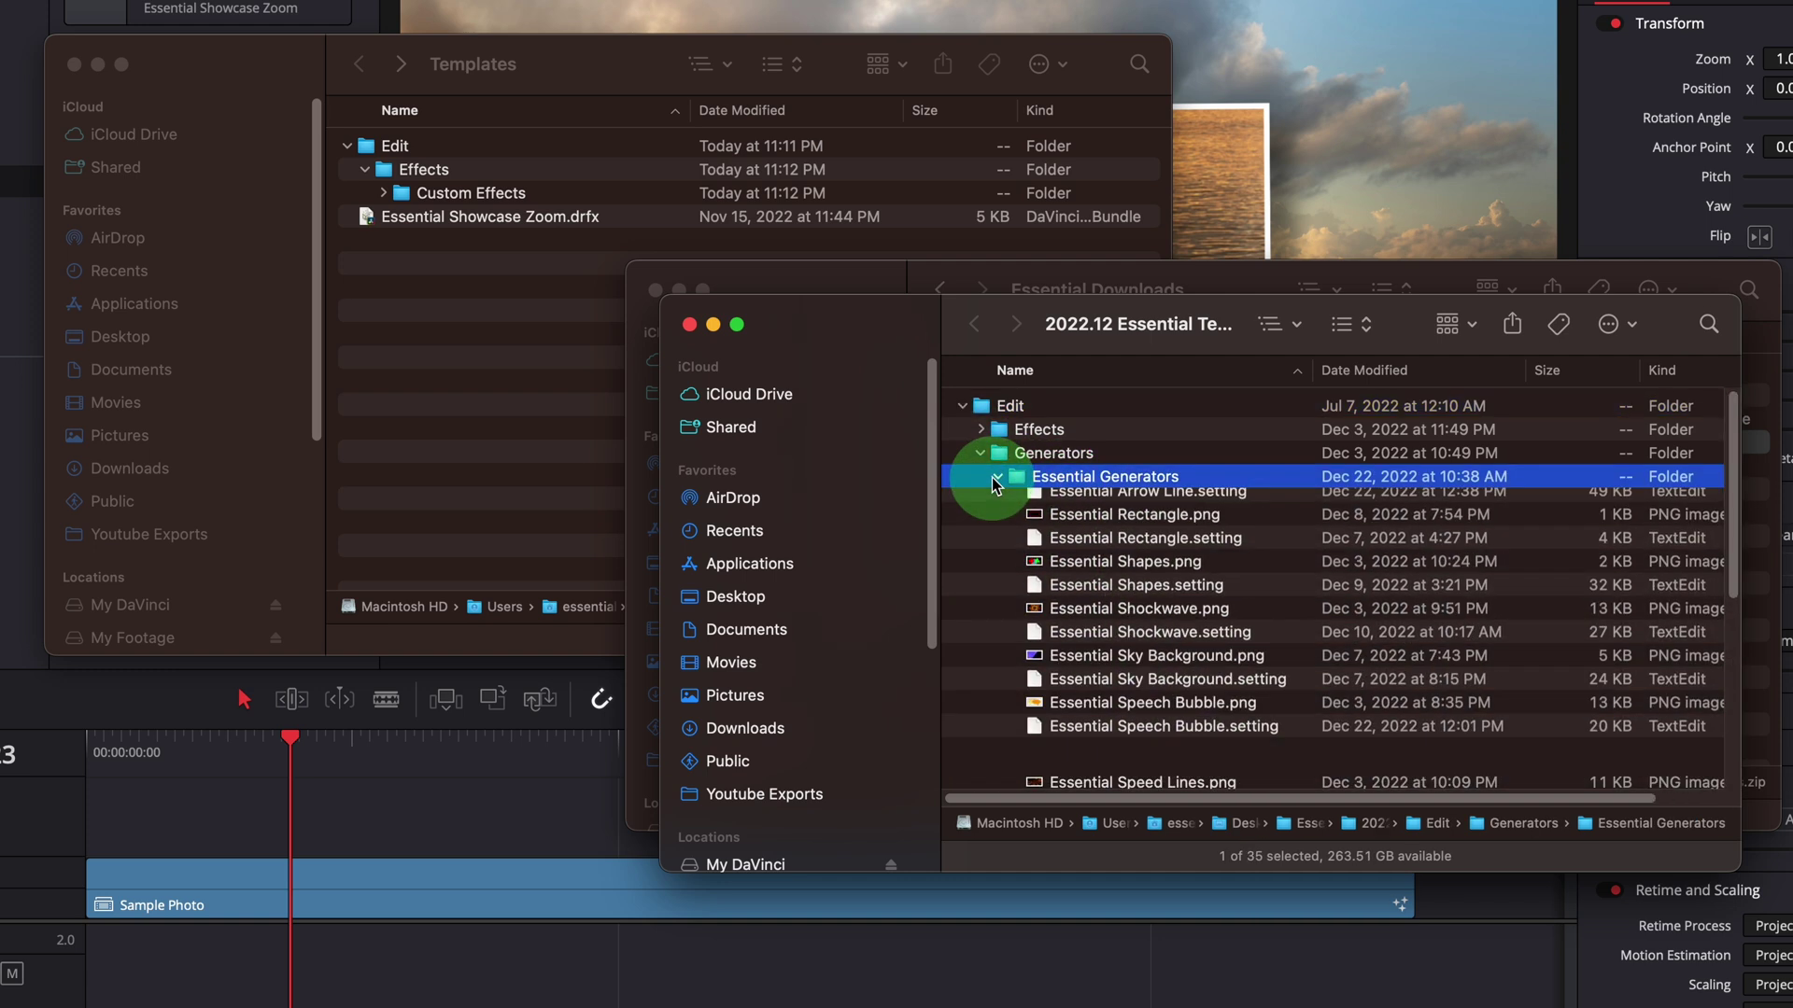
# Inspect the Effects and Transitions subfolders, collapse them, and select Essential Template Package.drfx
pyautogui.click(975, 431)
pyautogui.click(999, 453)
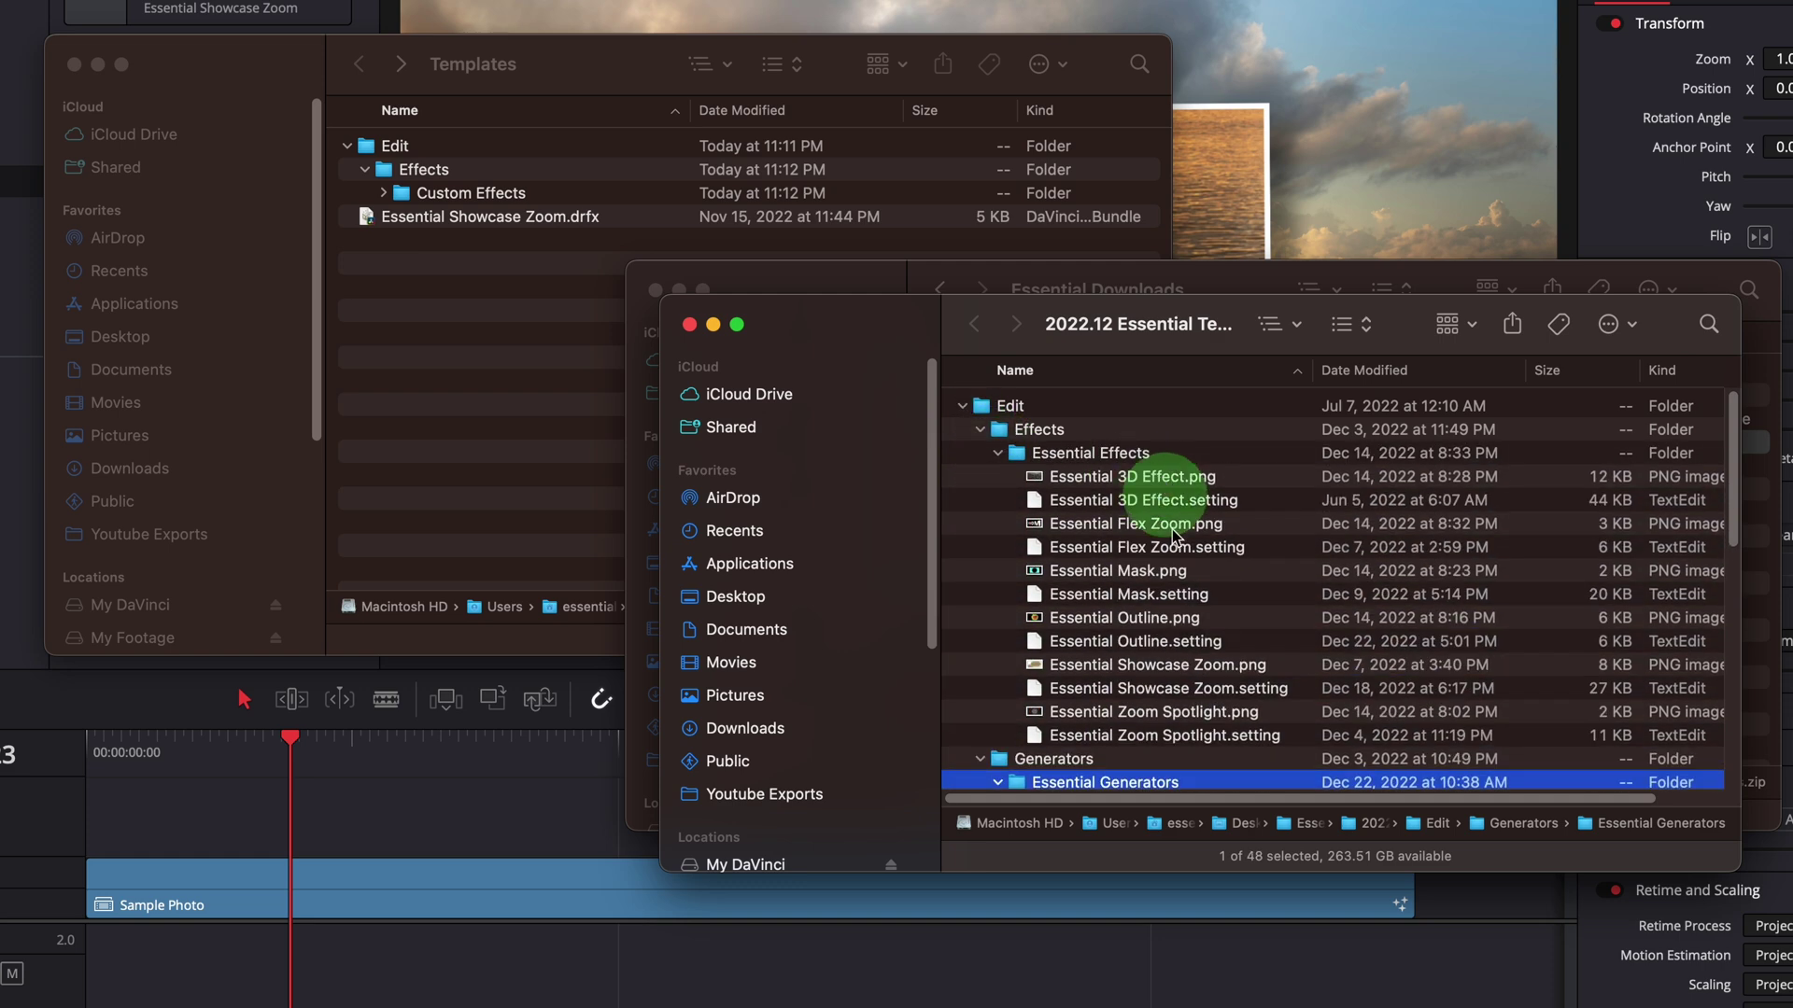
pyautogui.click(980, 429)
pyautogui.click(980, 453)
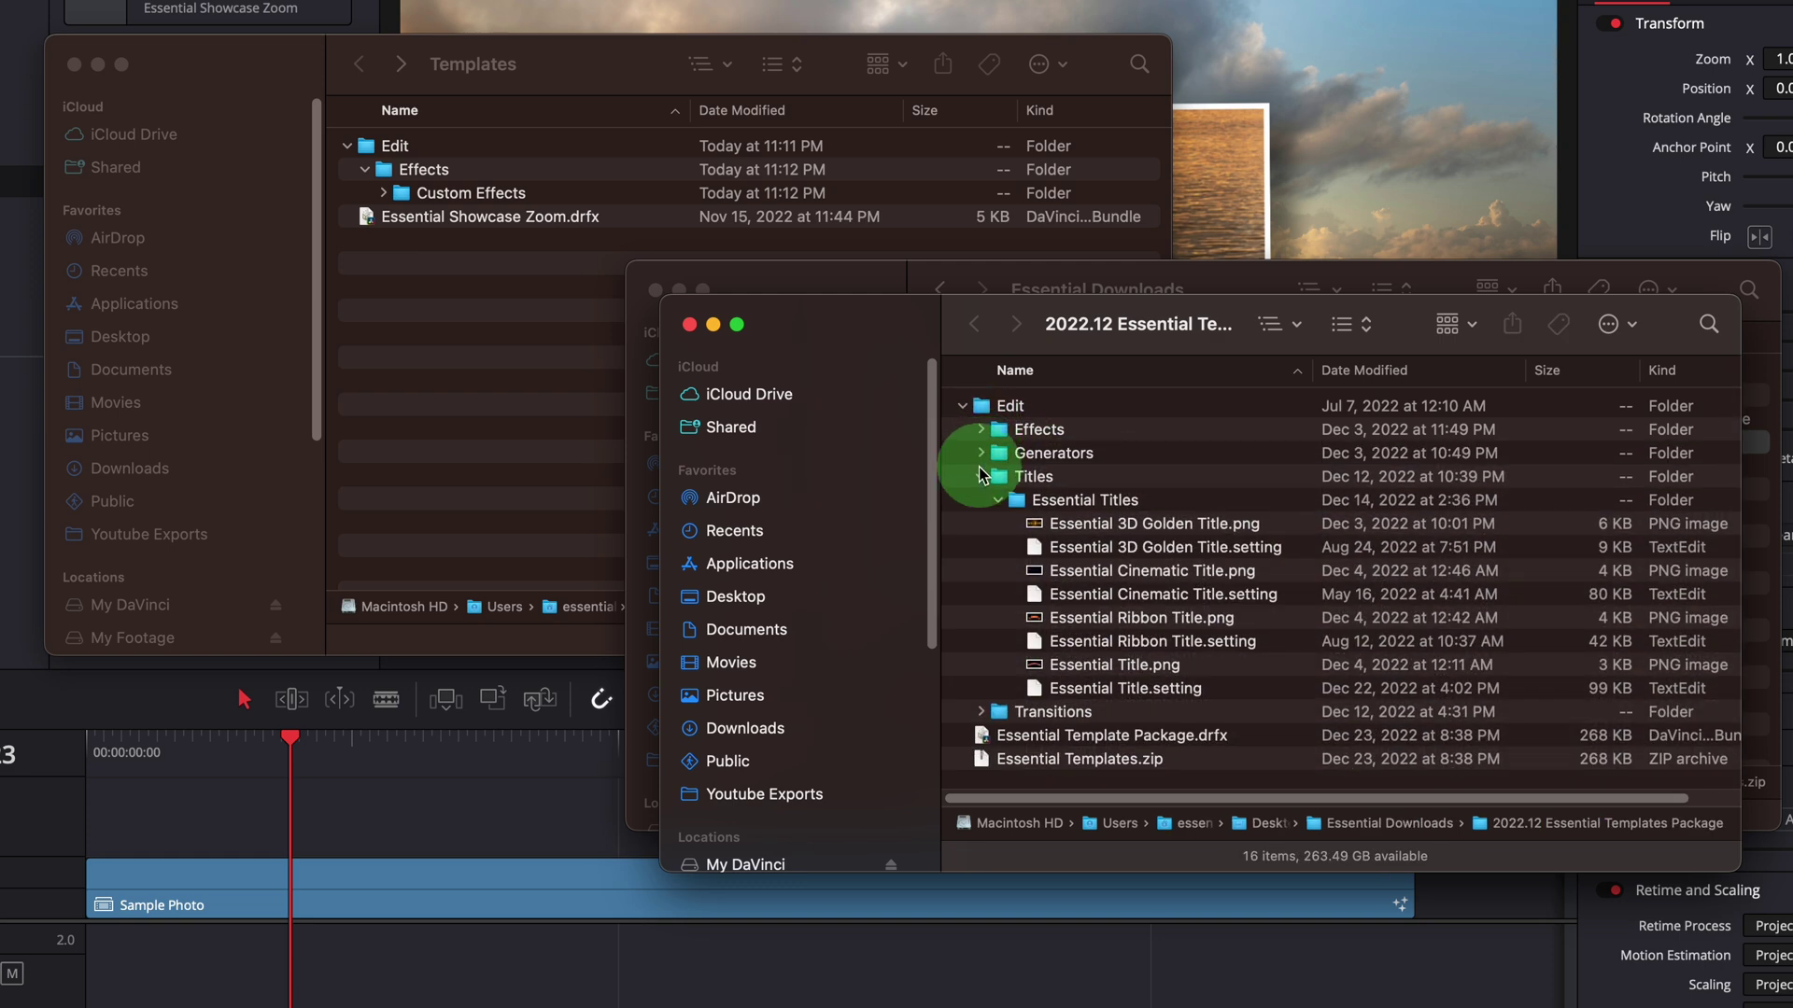
pyautogui.click(980, 476)
pyautogui.click(980, 499)
pyautogui.click(997, 523)
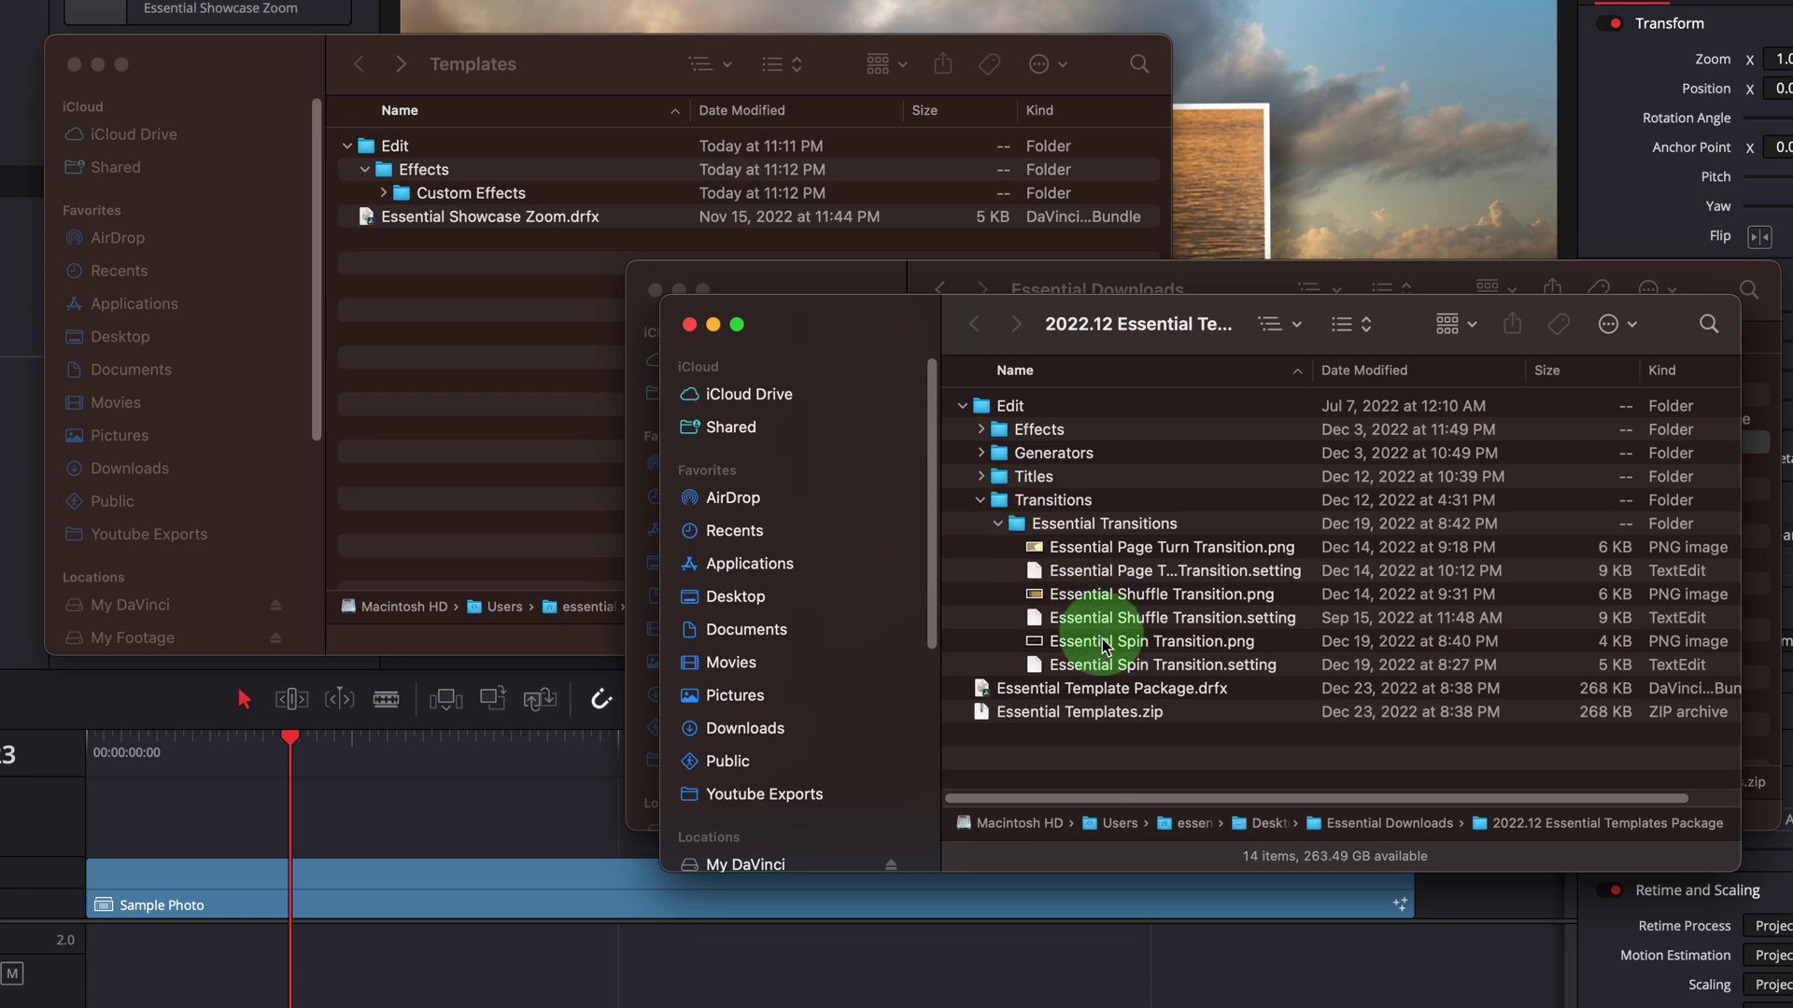
pyautogui.click(980, 504)
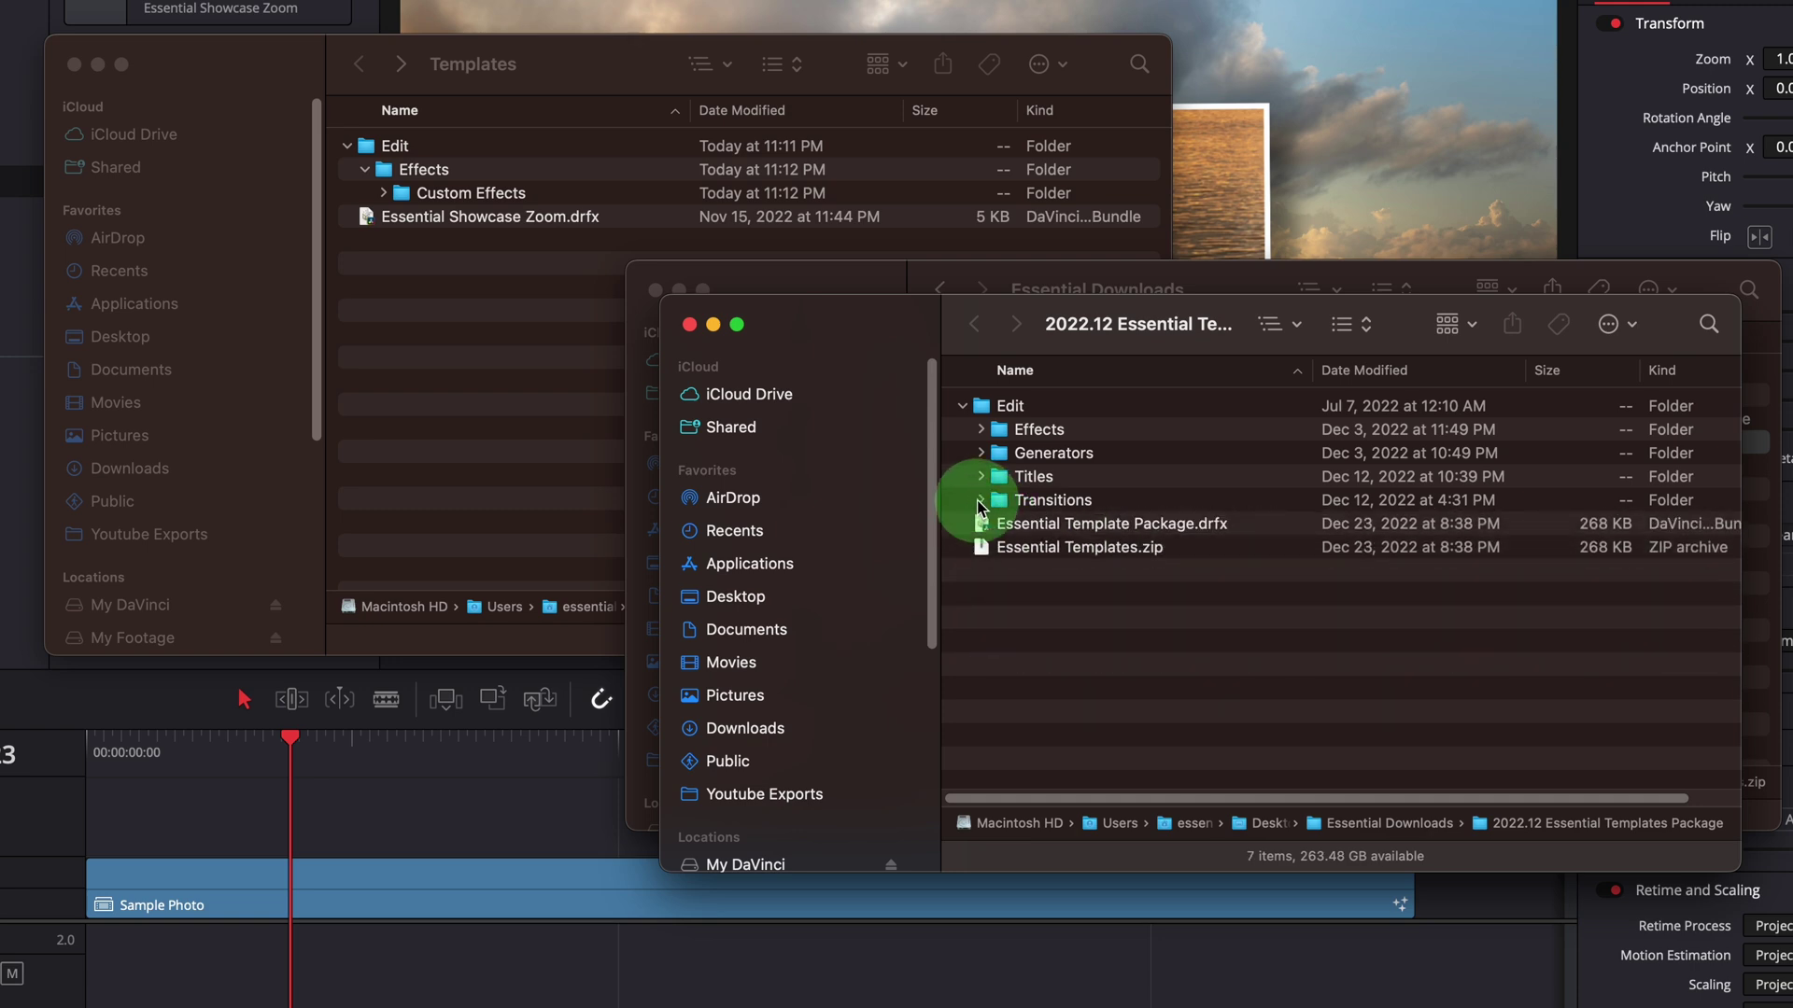
pyautogui.click(1165, 526)
# Install Essential Template Package.drfx and view the Essential Effects category
pyautogui.doubleClick(1168, 525)
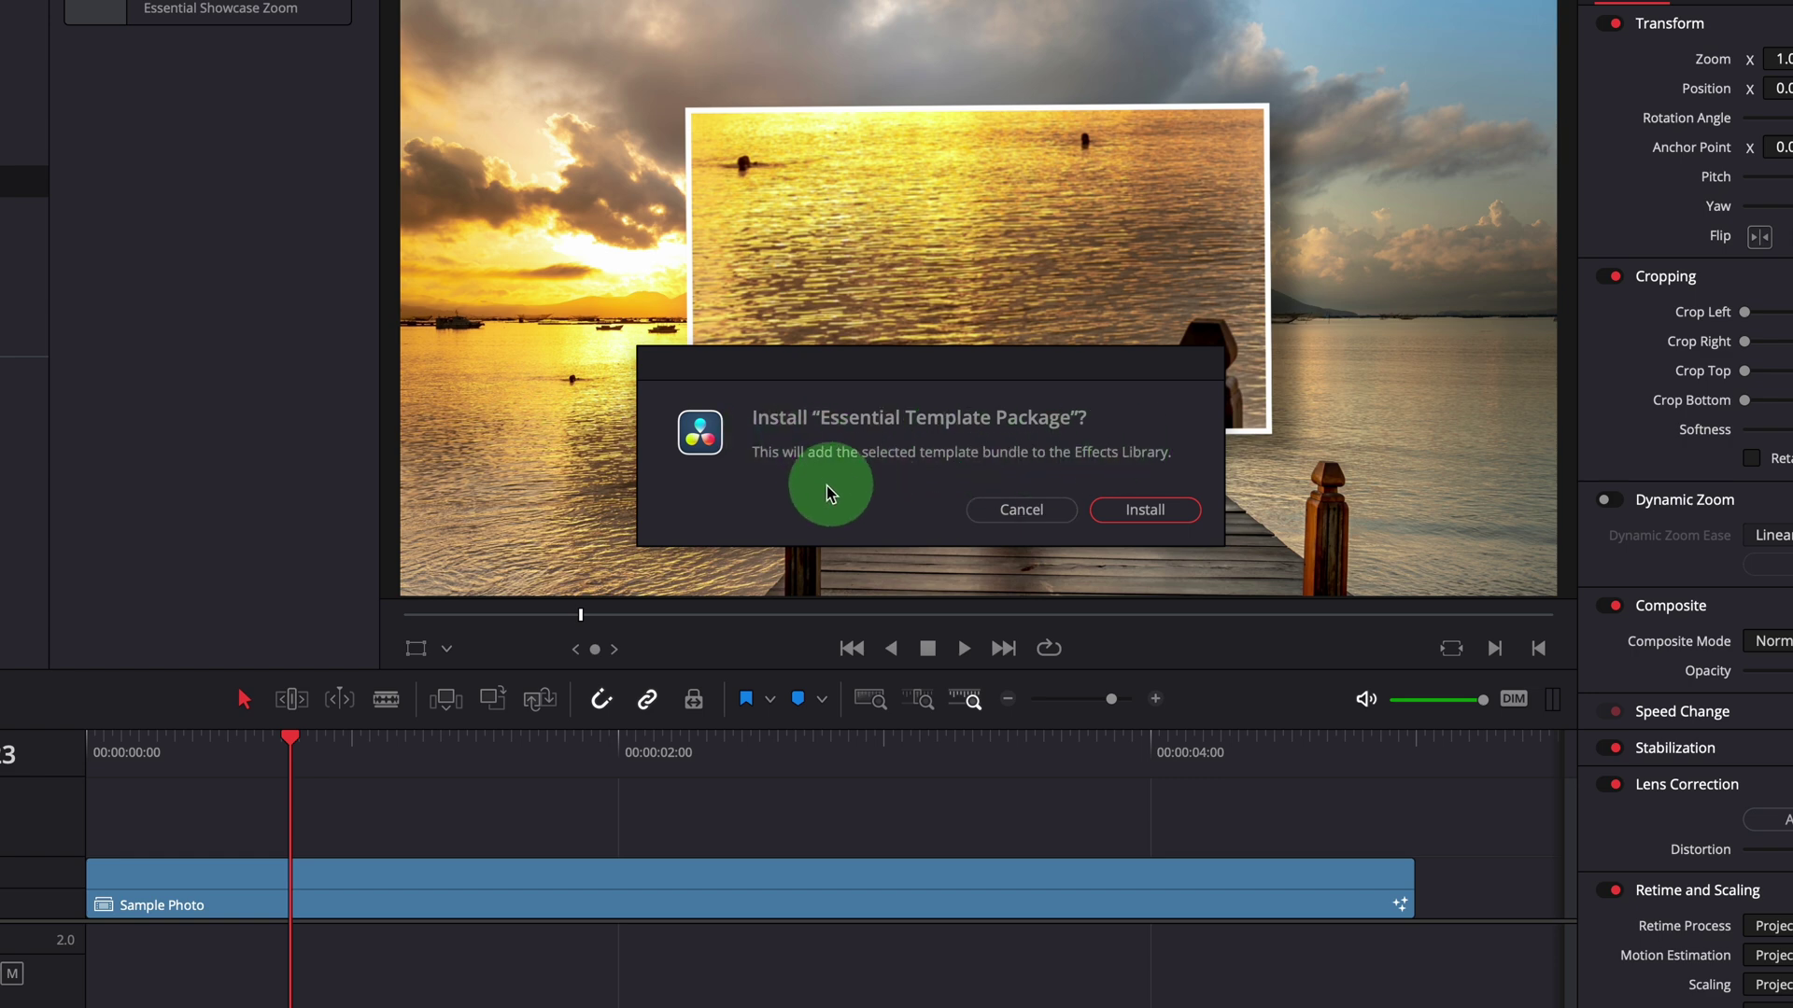
pyautogui.click(1147, 512)
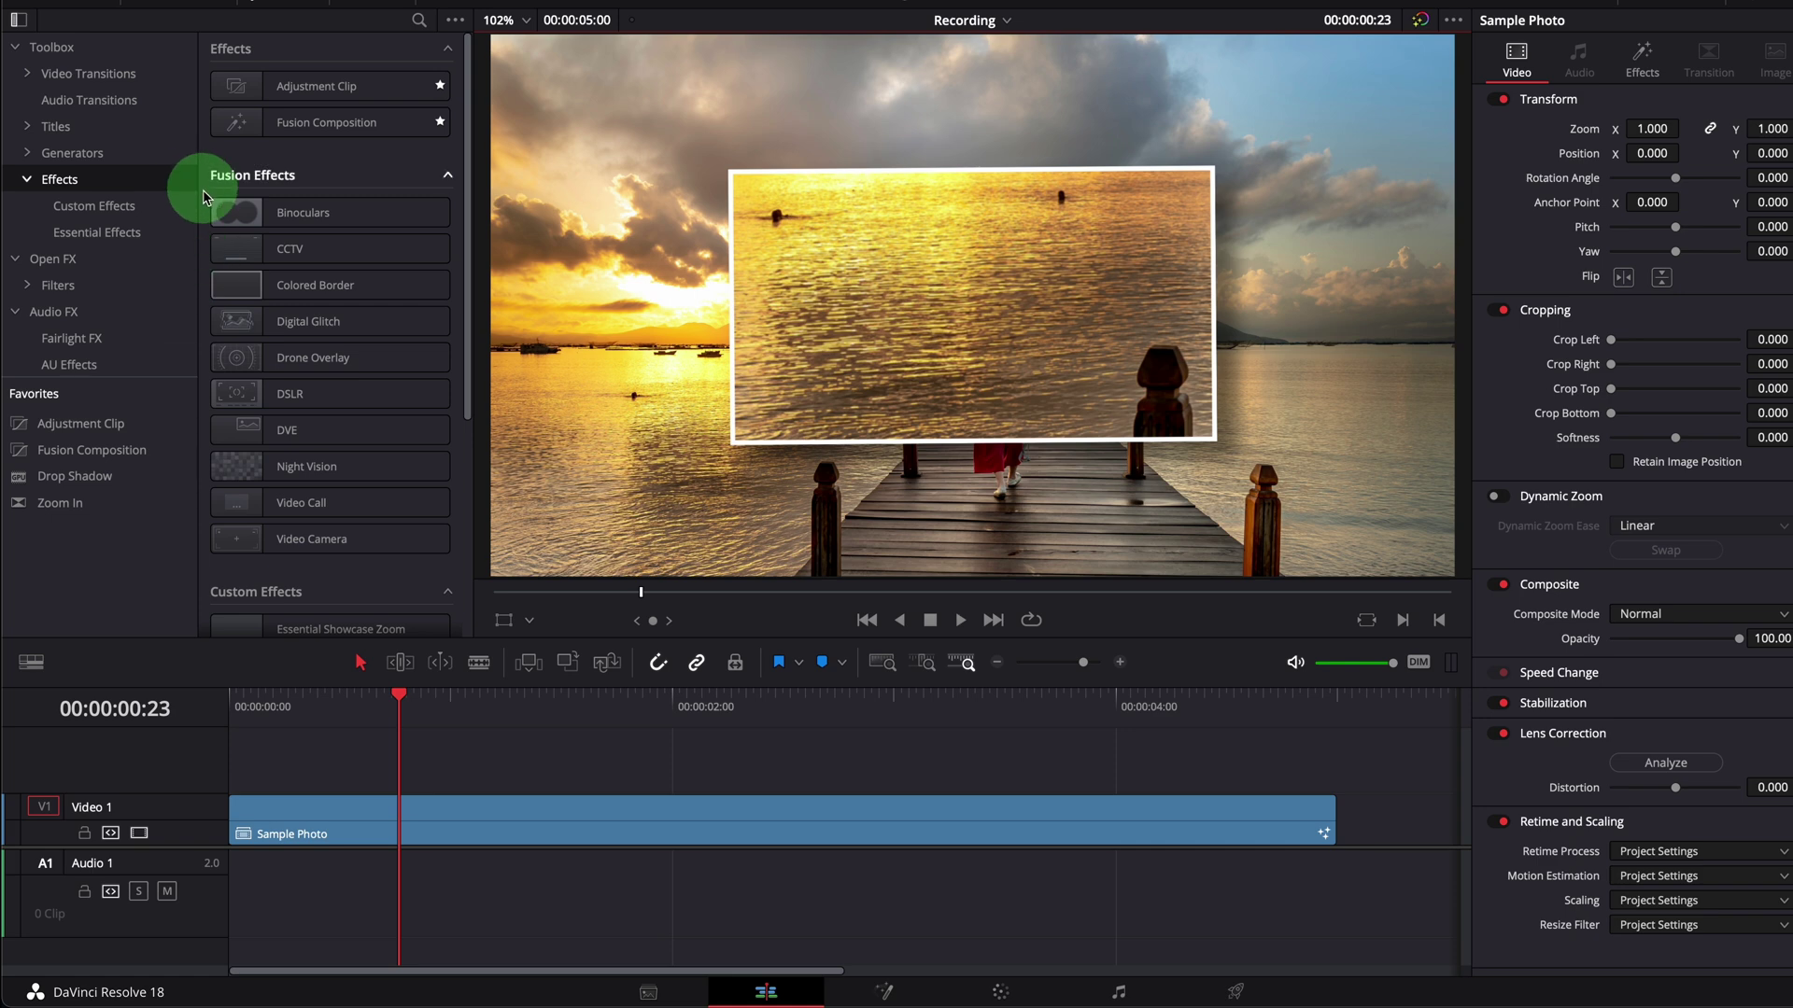
pyautogui.click(103, 232)
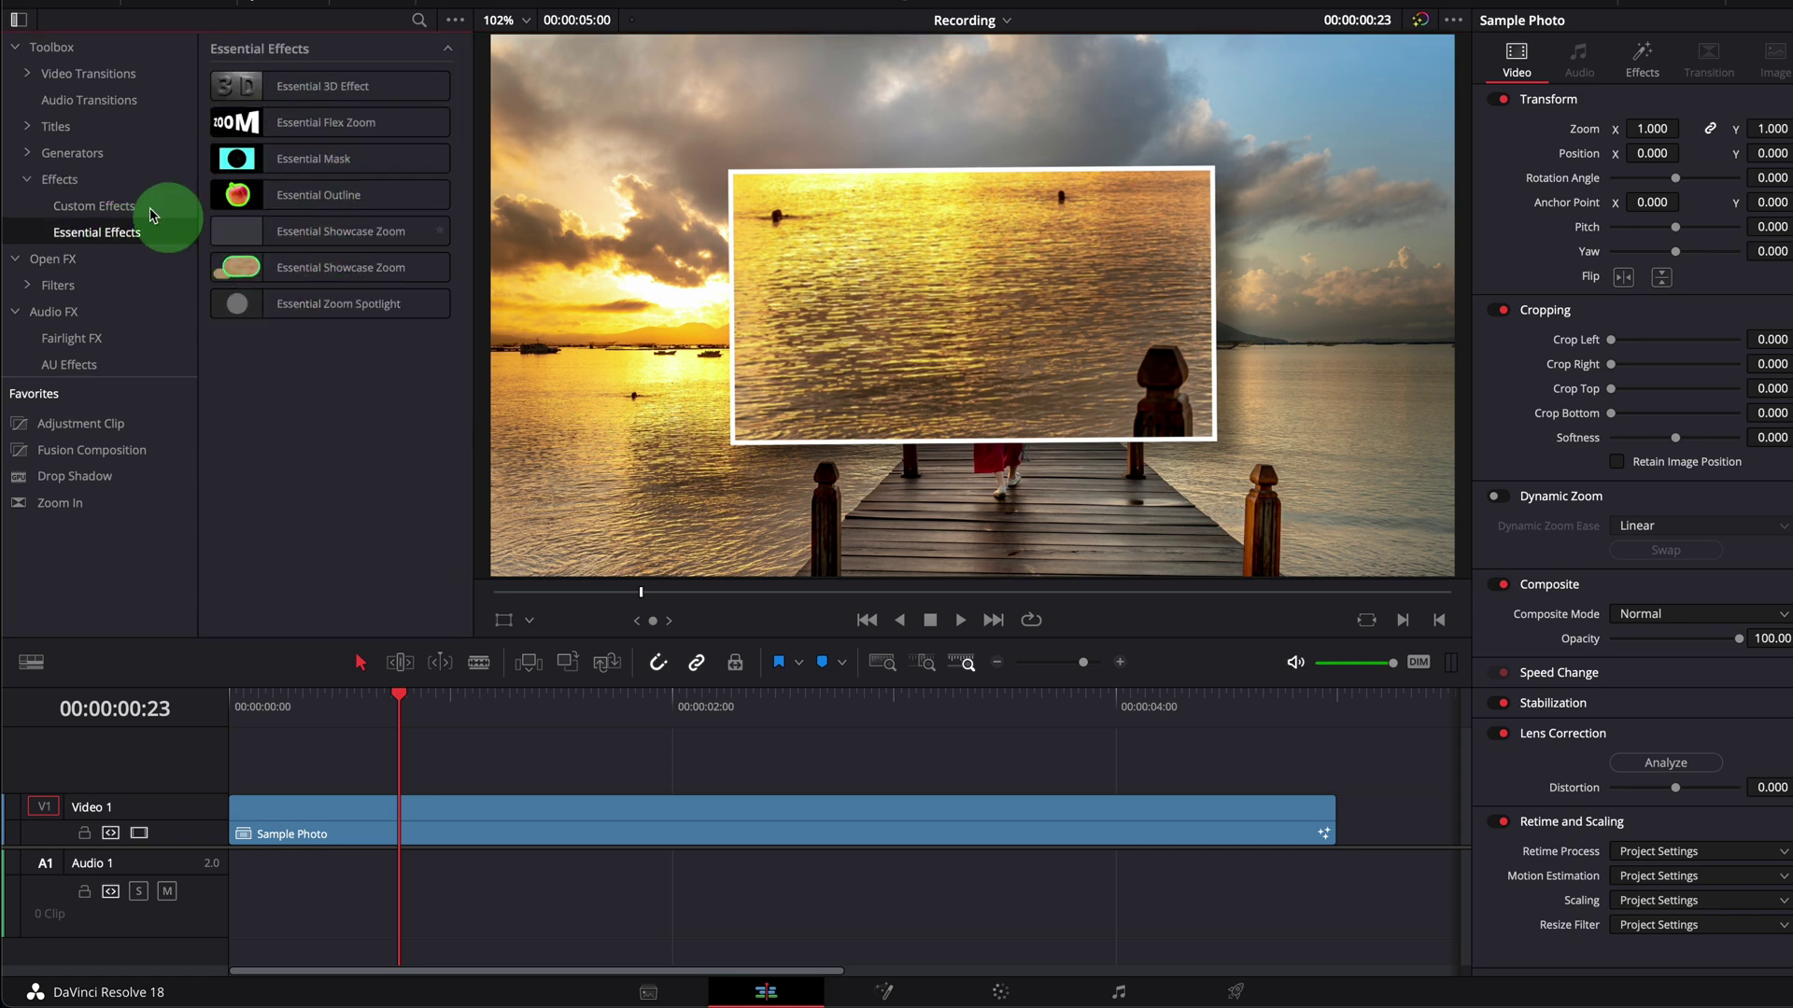
# Browse the Essential Generators, Essential Titles and Essential Transitions in the Effects Library
pyautogui.click(72, 153)
pyautogui.click(72, 177)
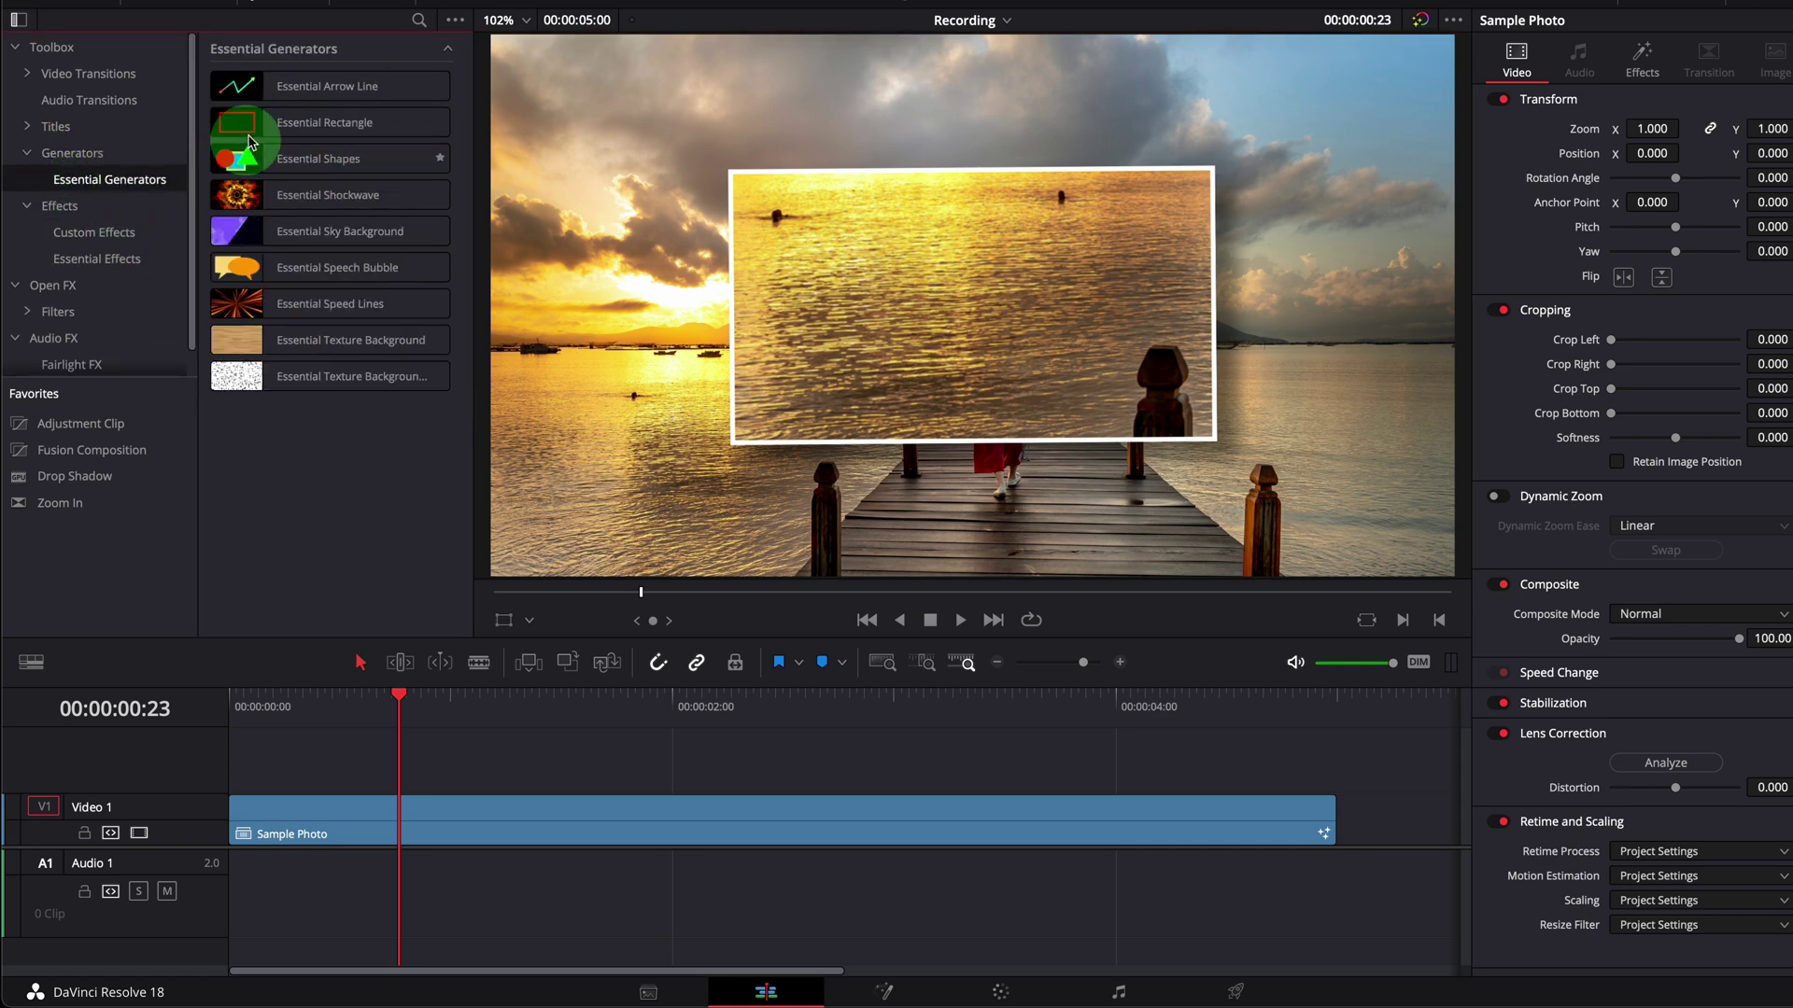
pyautogui.click(81, 136)
pyautogui.click(112, 153)
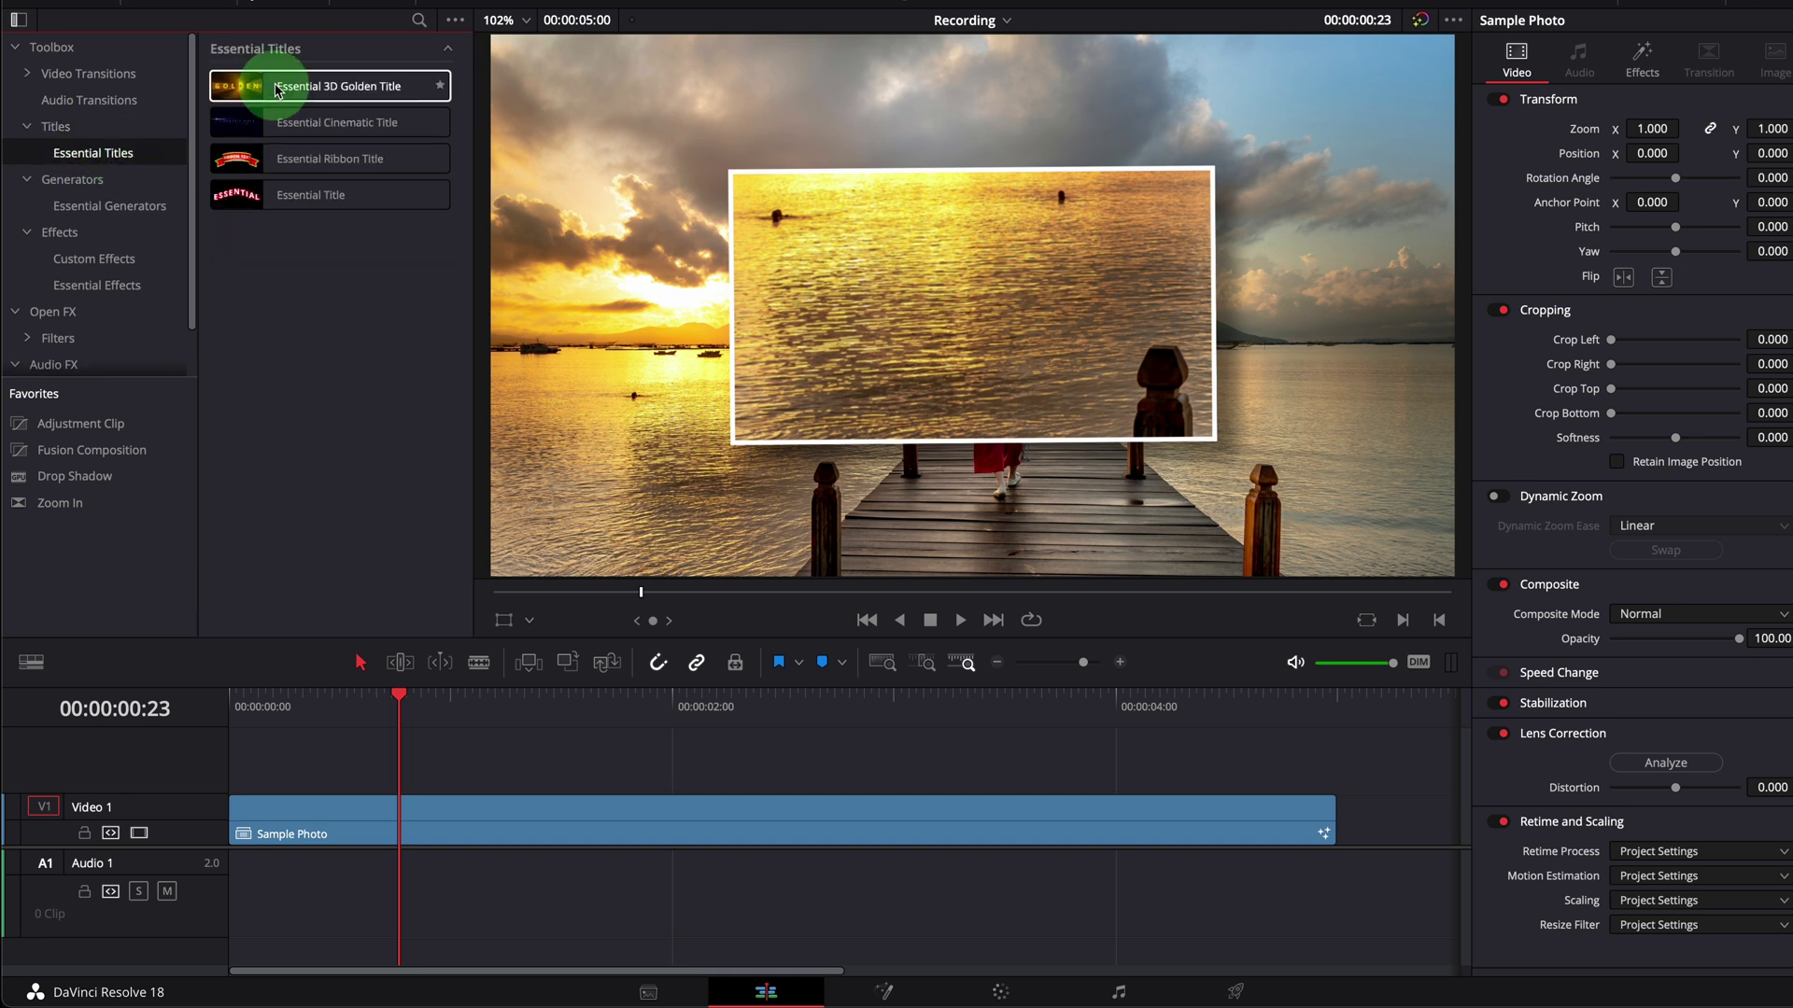
pyautogui.click(112, 79)
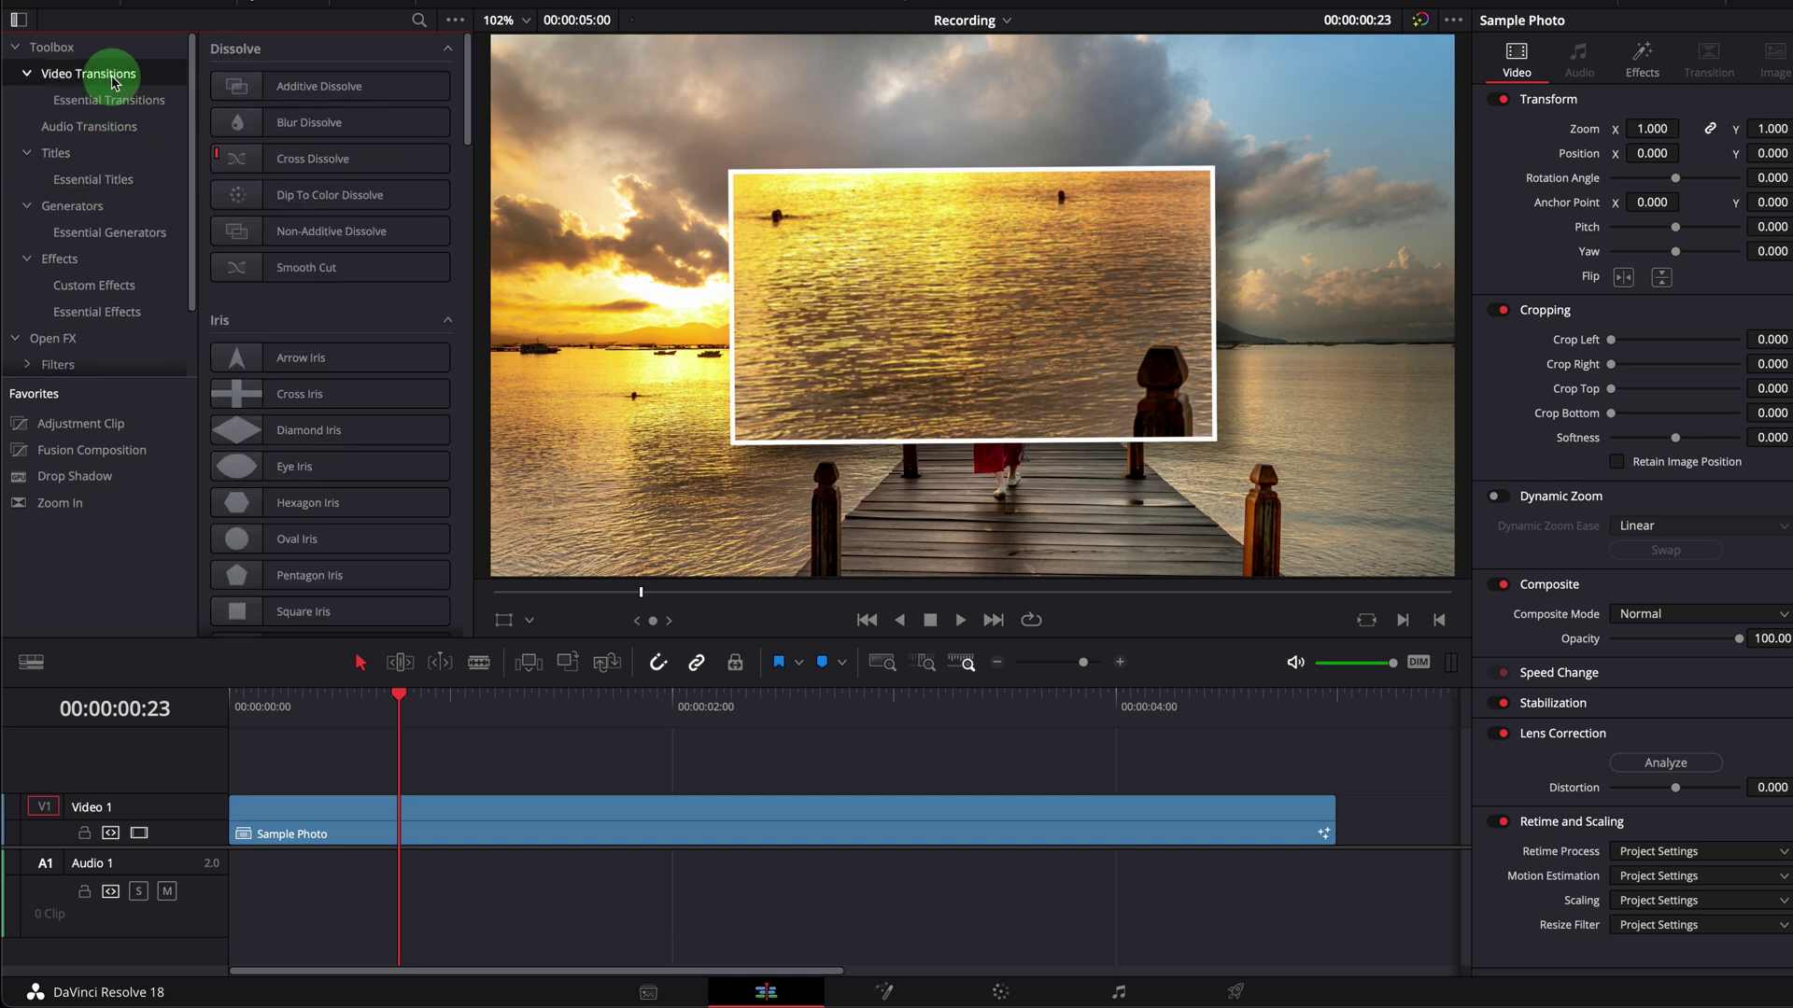
pyautogui.click(109, 100)
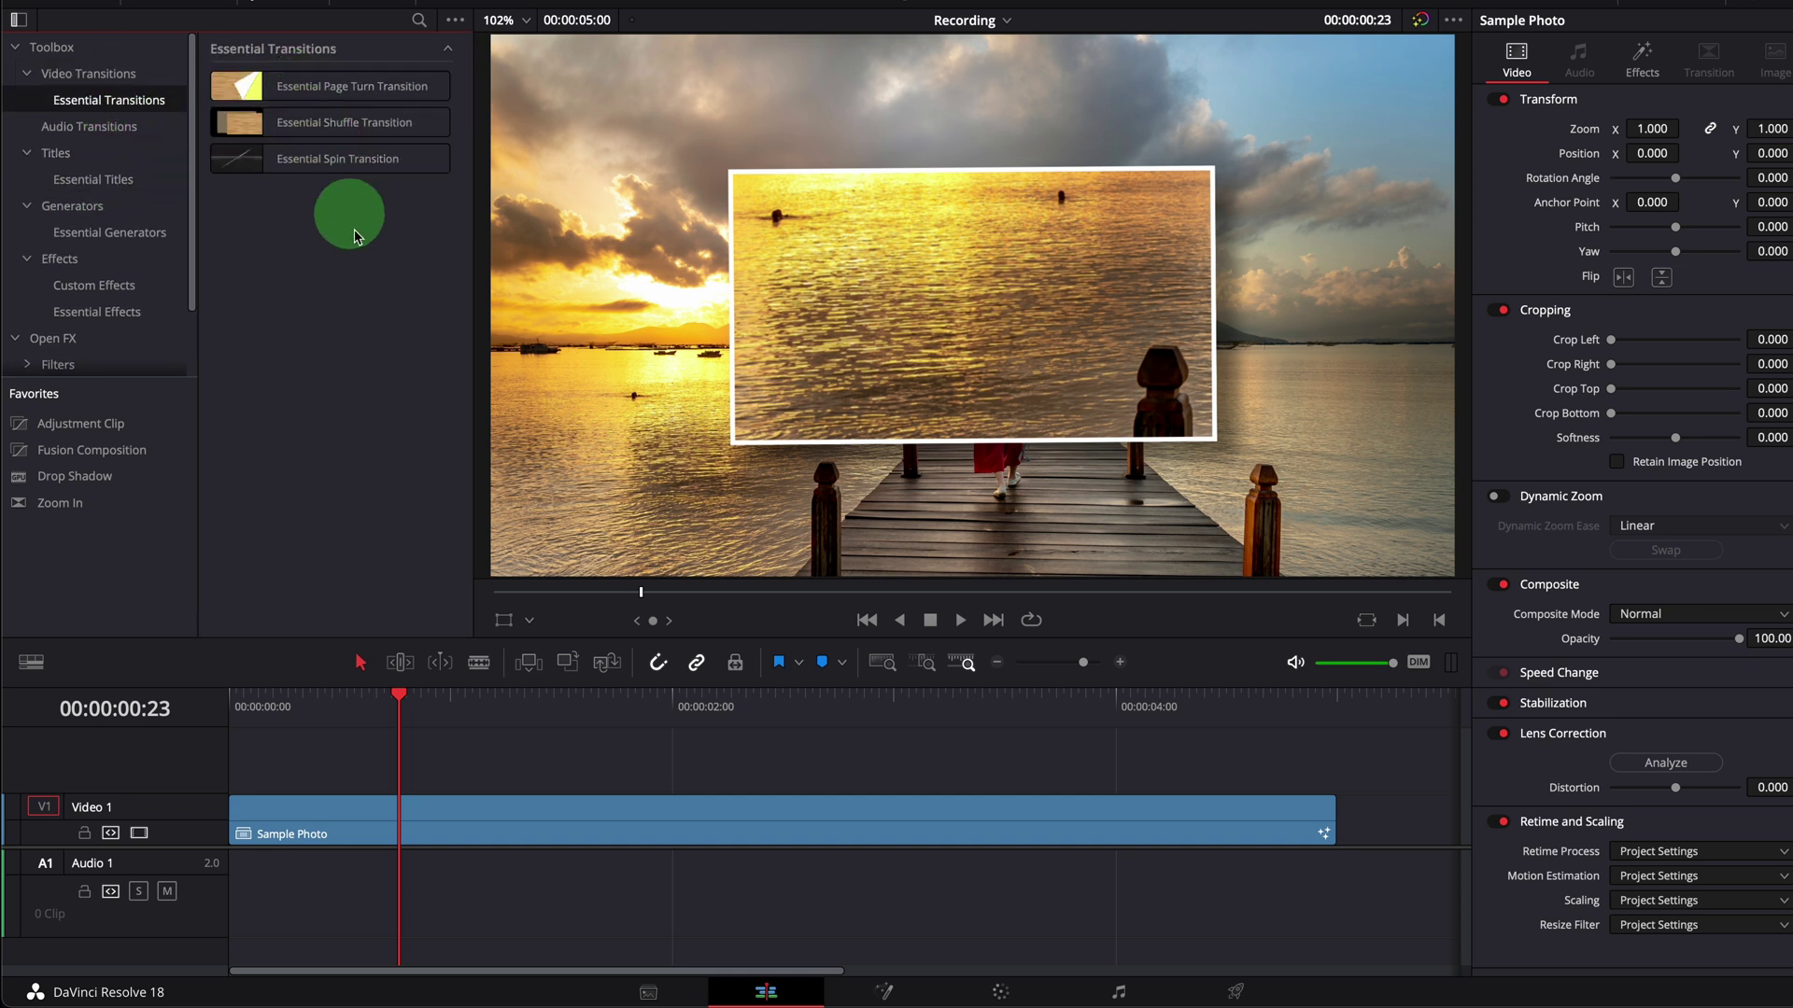
pyautogui.click(360, 124)
pyautogui.click(349, 357)
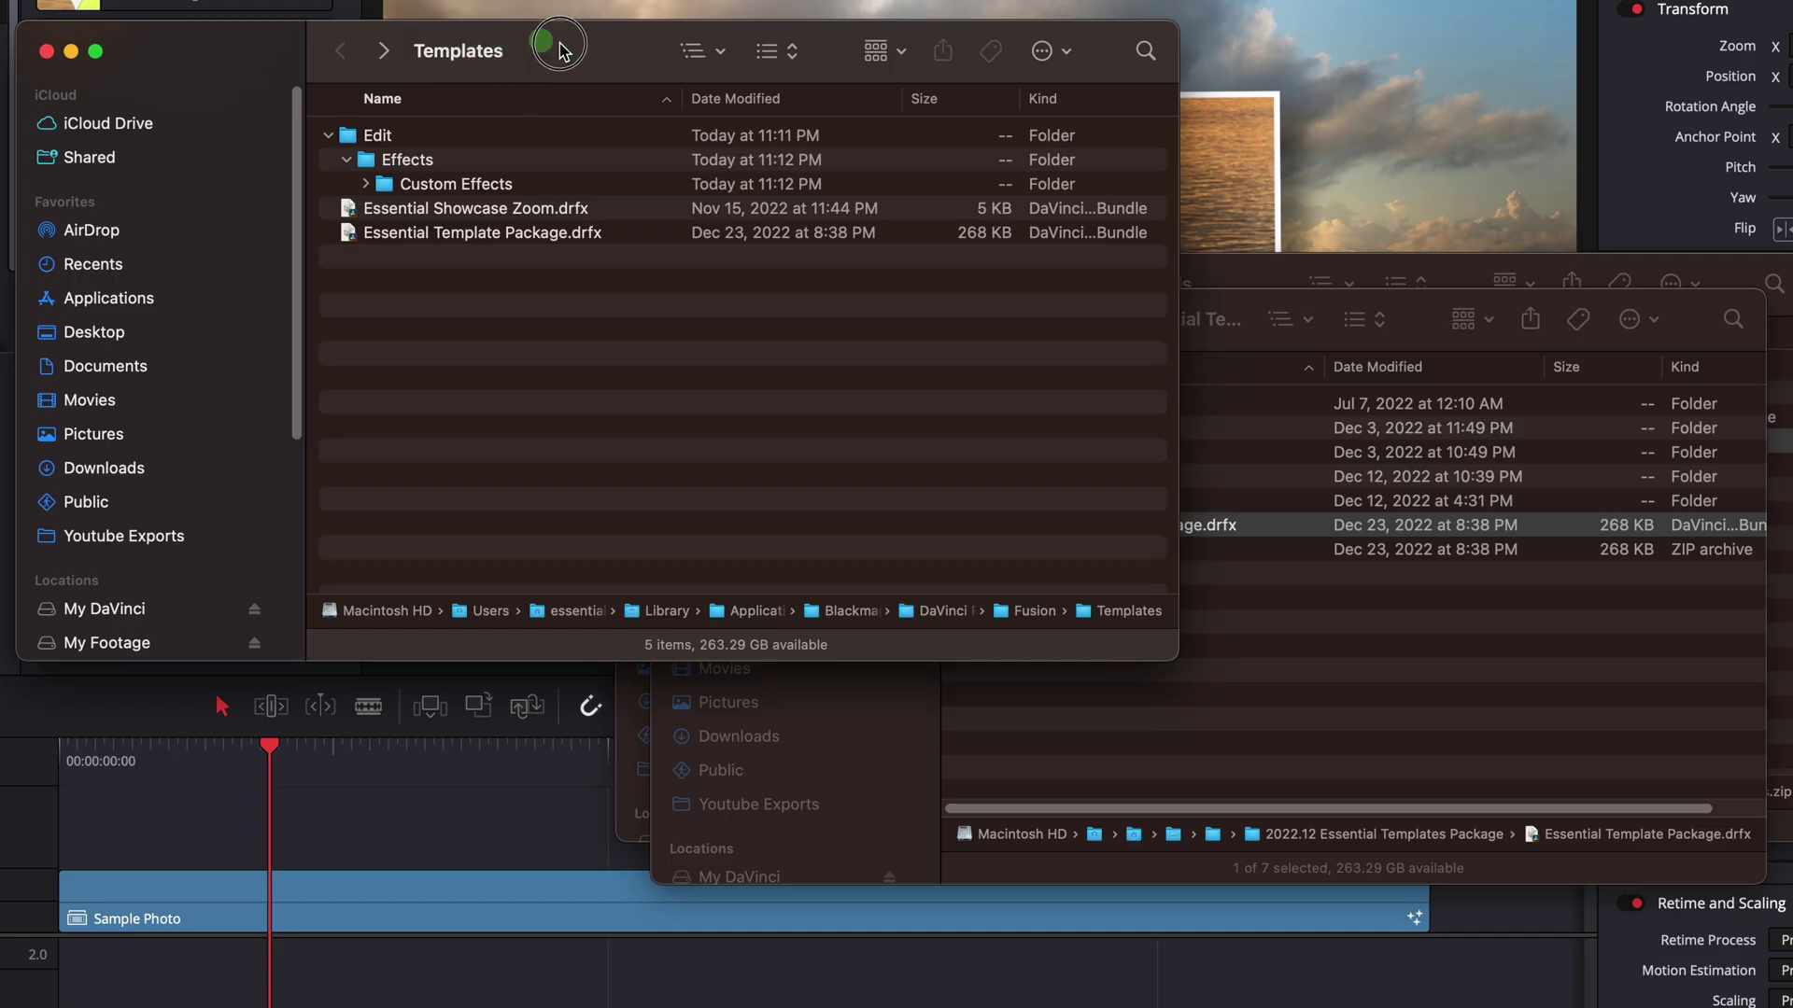
# Reposition the Templates window and review Resolve's Essential Effects list
pyautogui.moveTo(561, 50); pyautogui.dragTo(716, 83)
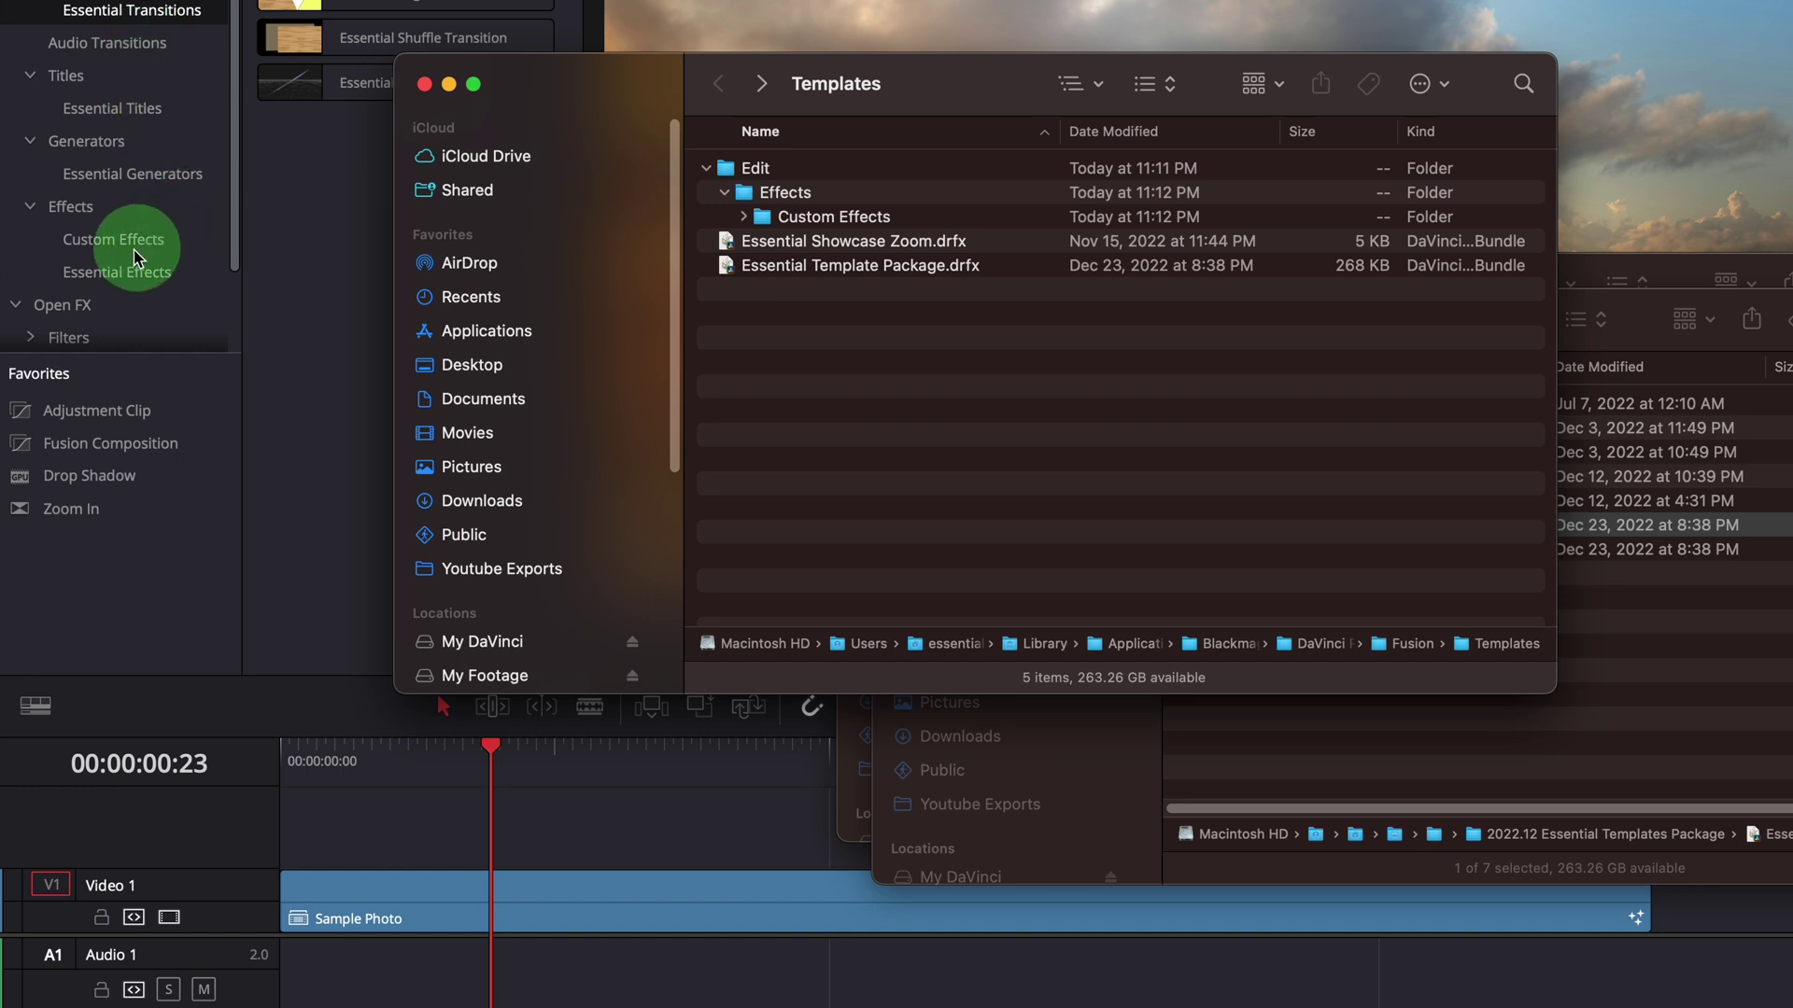
pyautogui.click(121, 271)
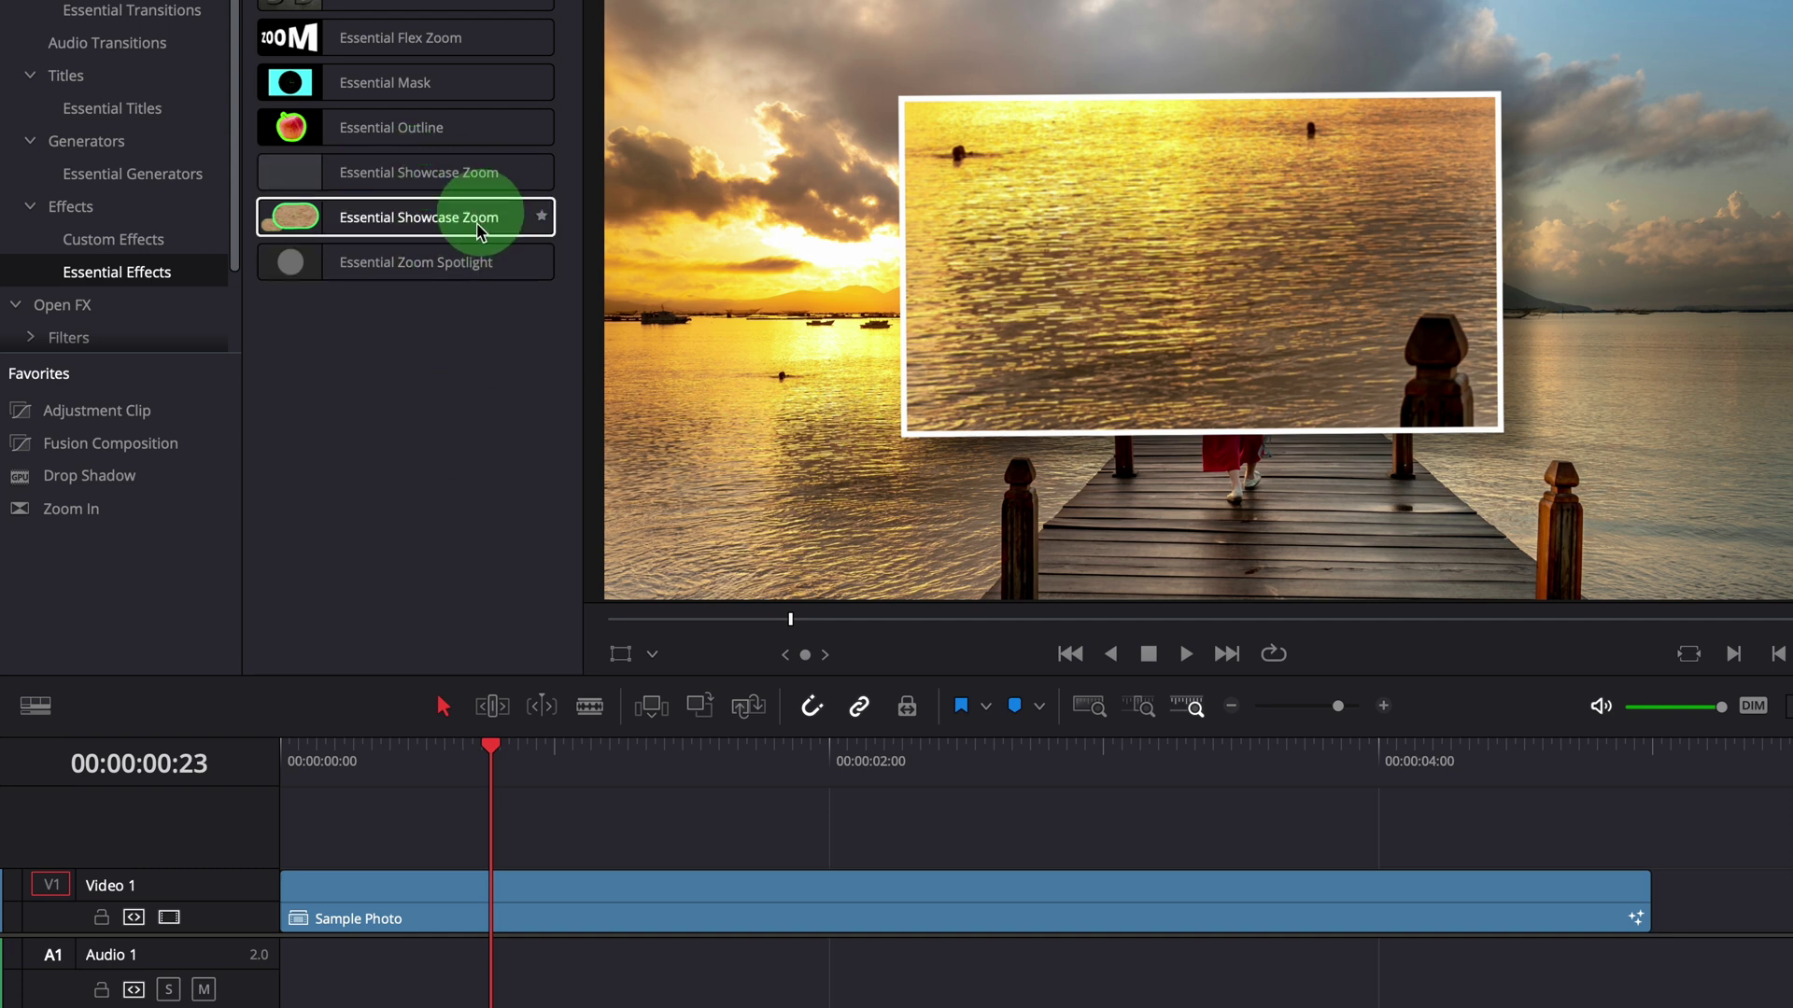
pyautogui.press('super+Tab')
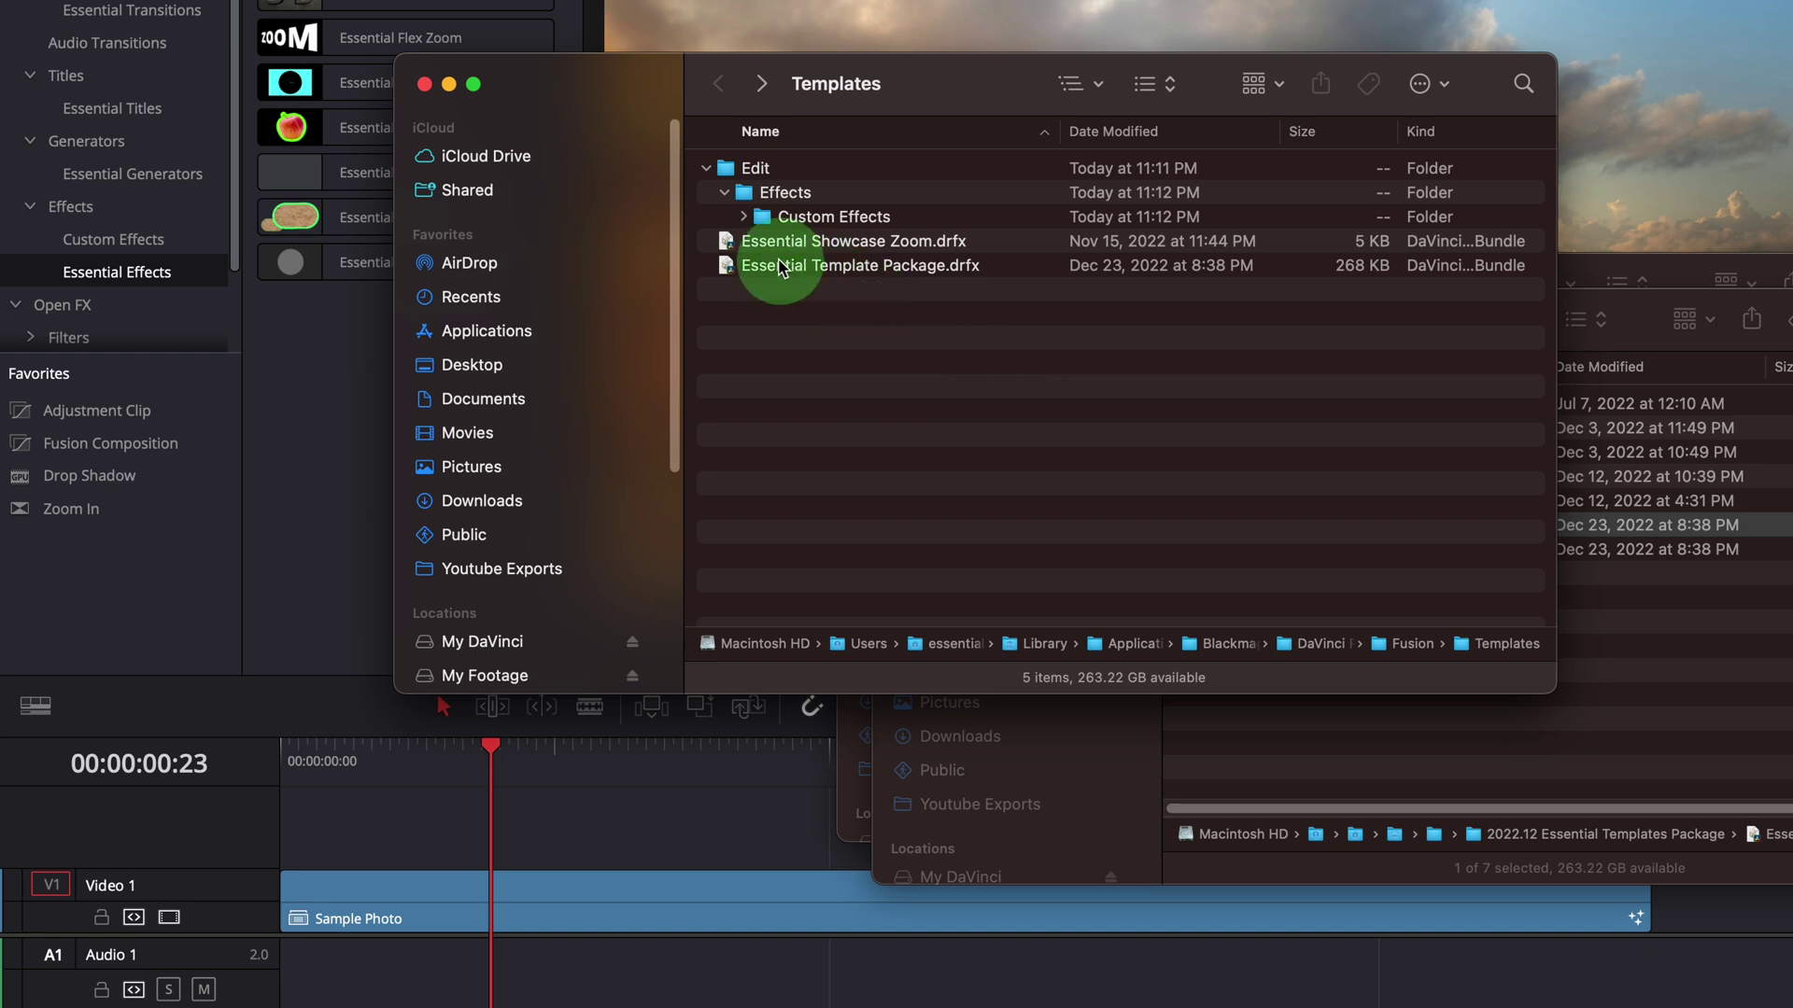
# Move the old Essential Showcase Zoom.drfx to the Trash and recheck Essential Effects
pyautogui.click(947, 250)
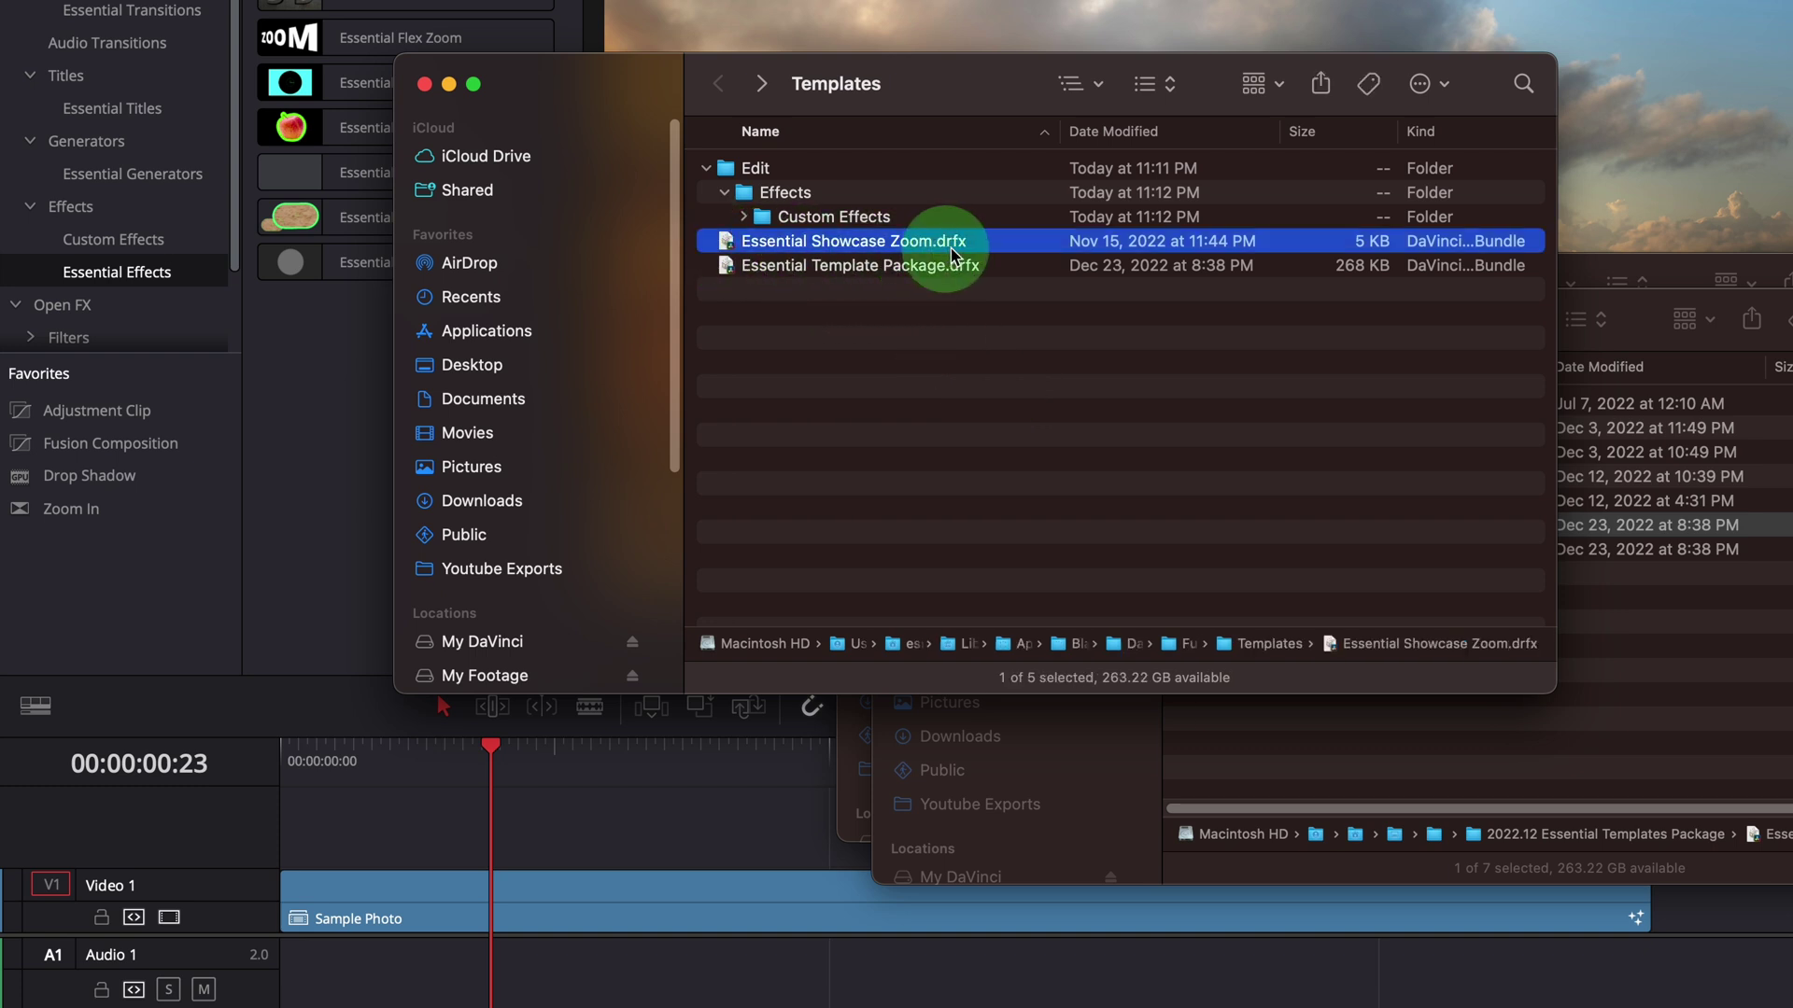
pyautogui.rightClick(981, 251)
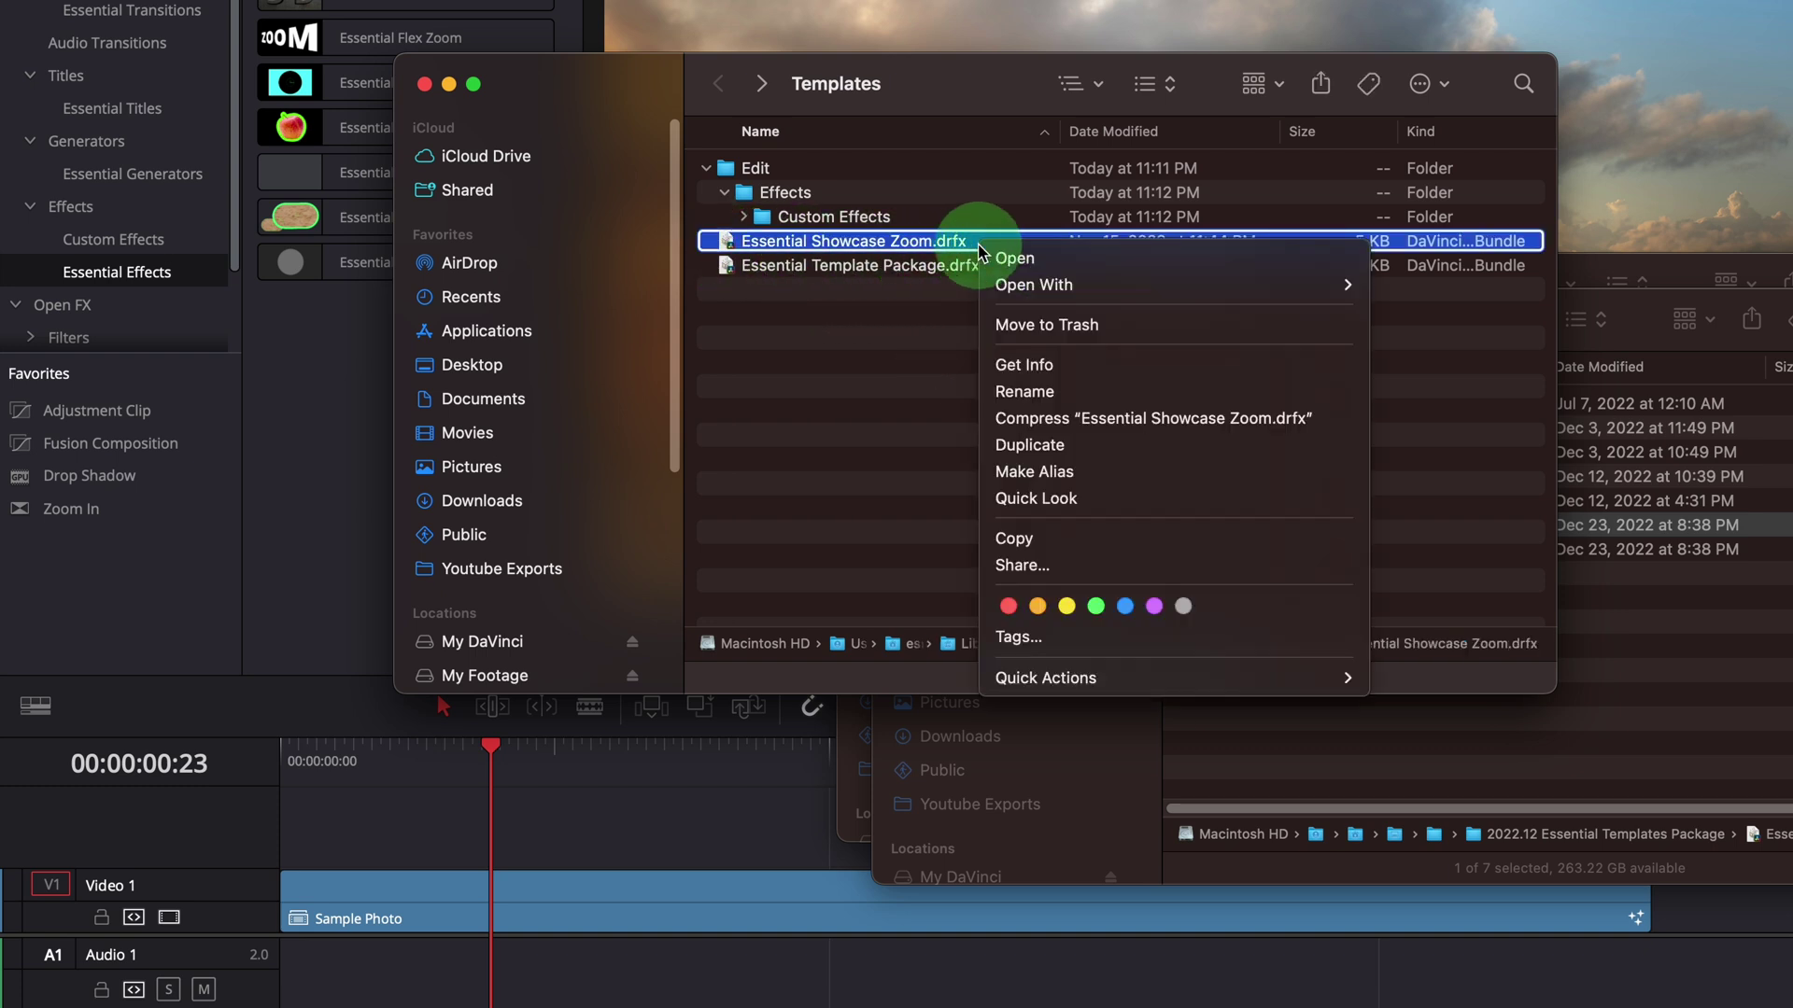
pyautogui.click(1033, 327)
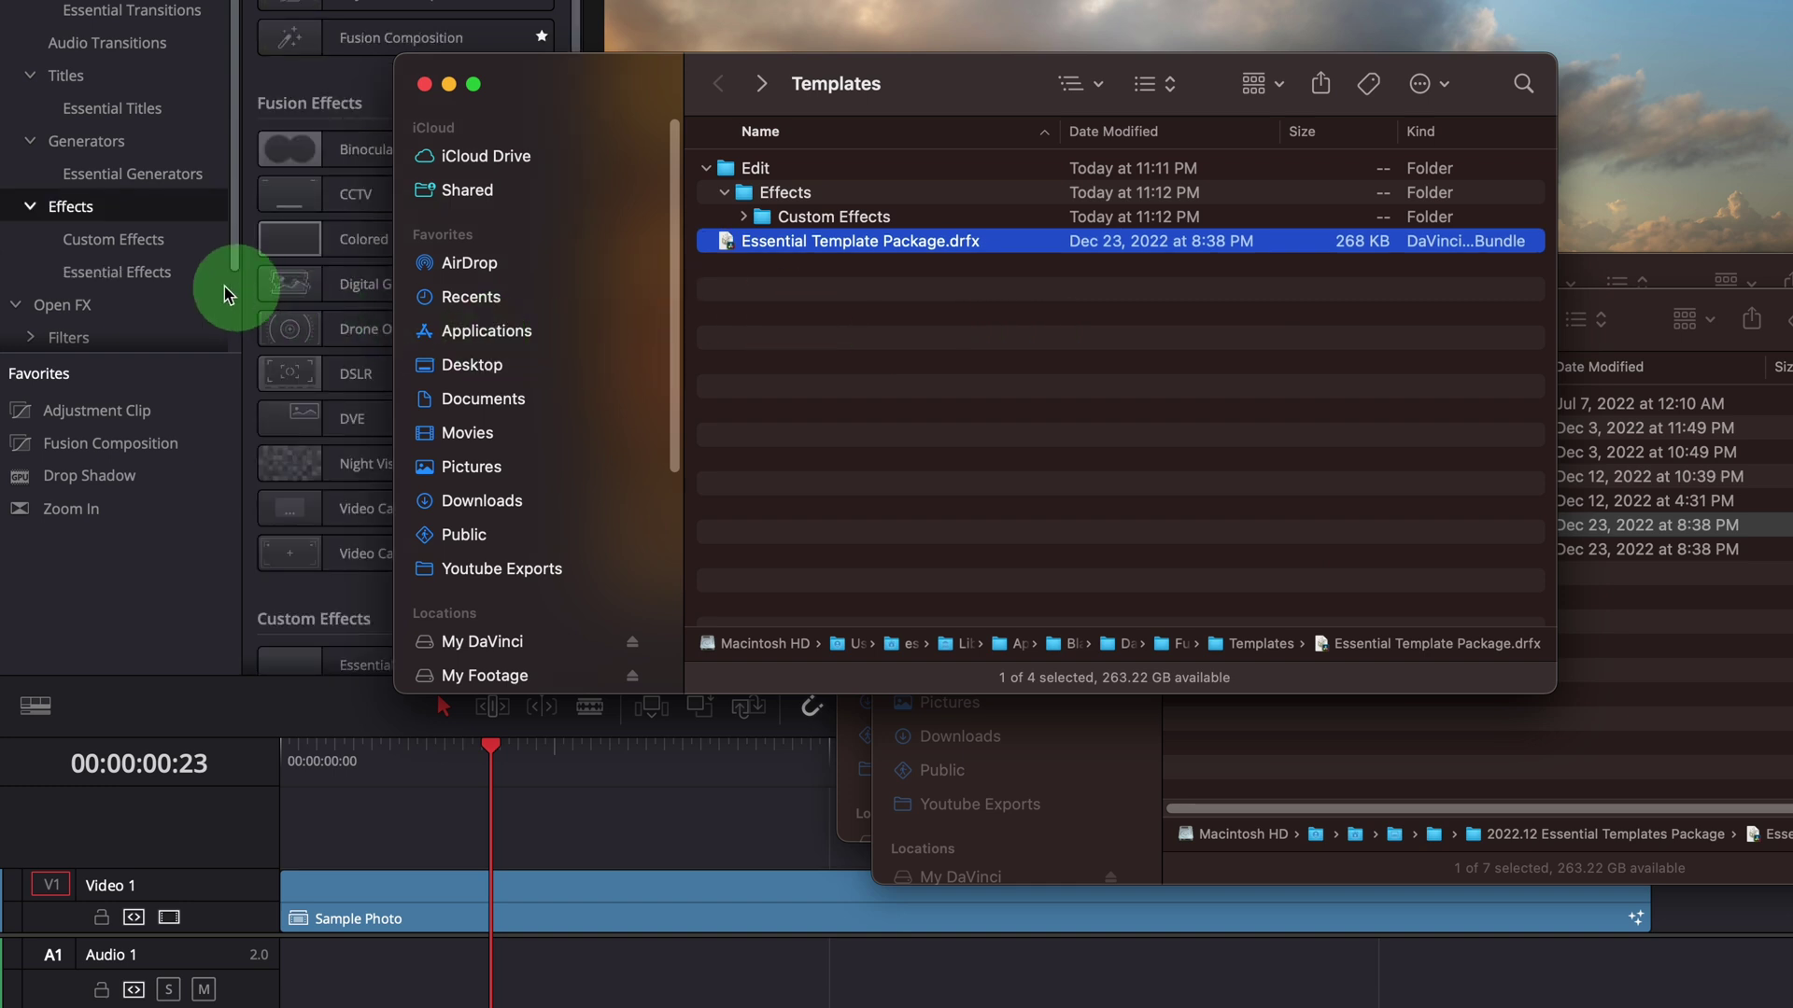
pyautogui.click(159, 281)
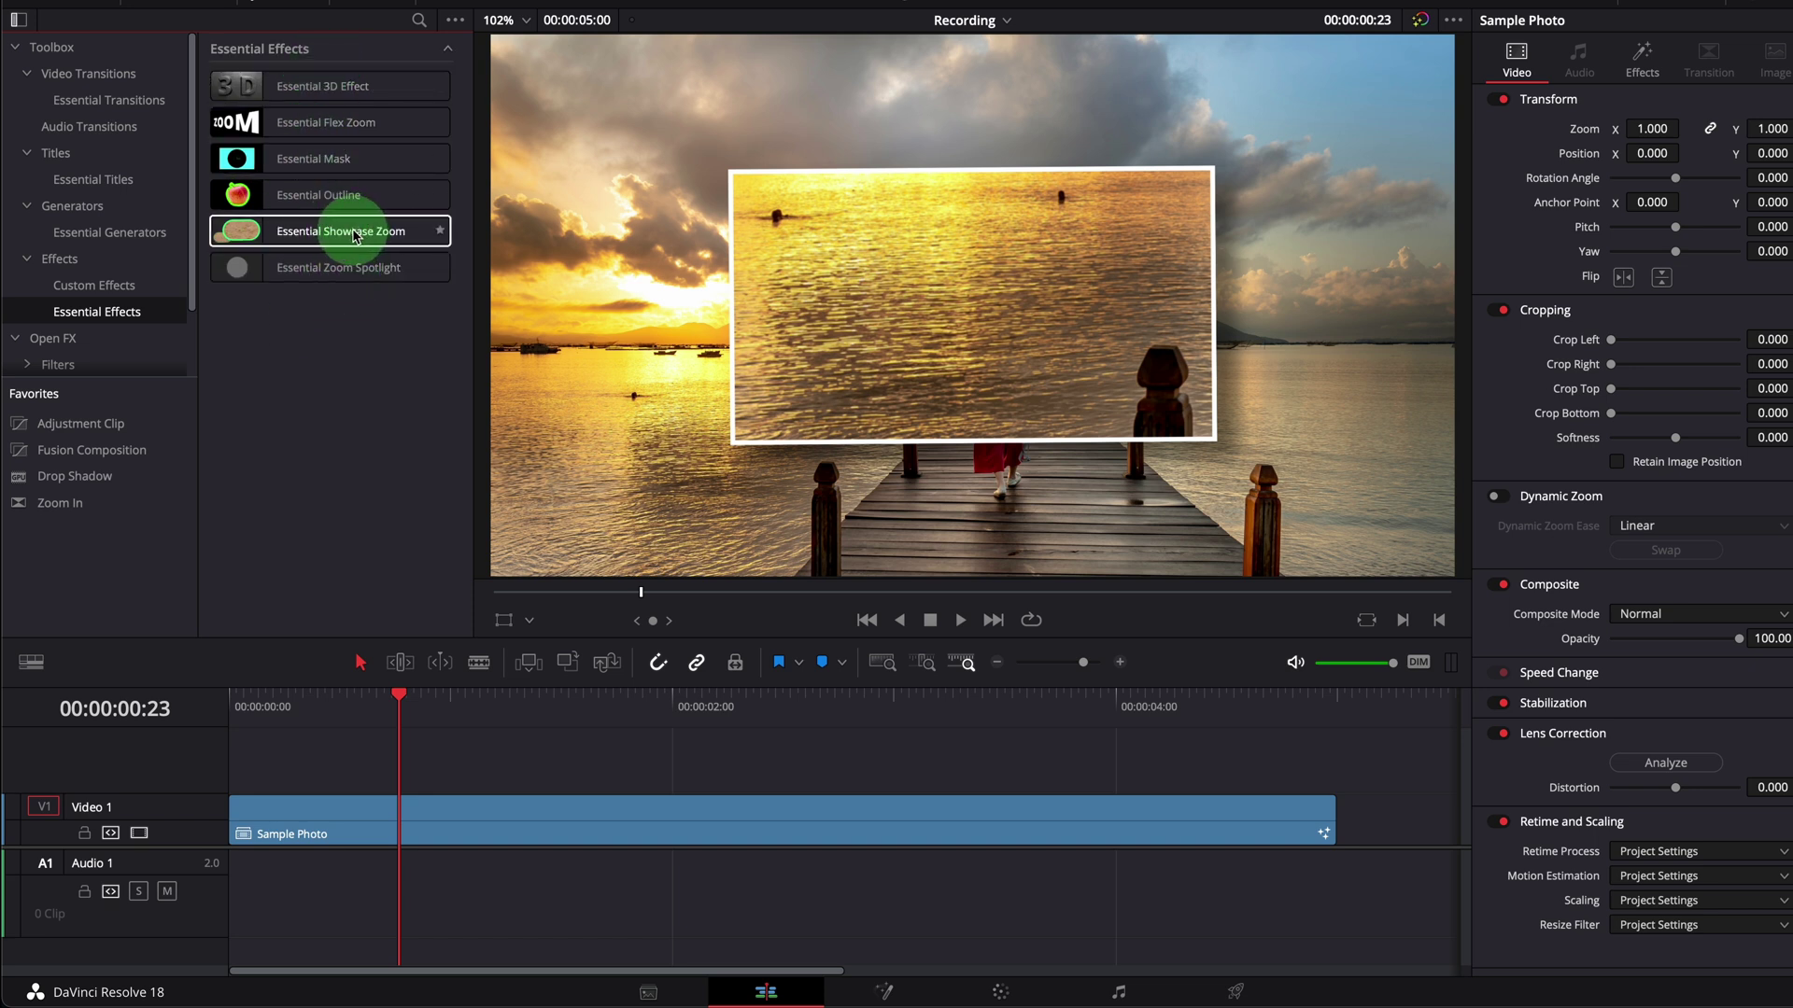
# List the full Effects category, including Fusion Effects and Custom Effects' Essential Showcase Zoom
pyautogui.click(105, 272)
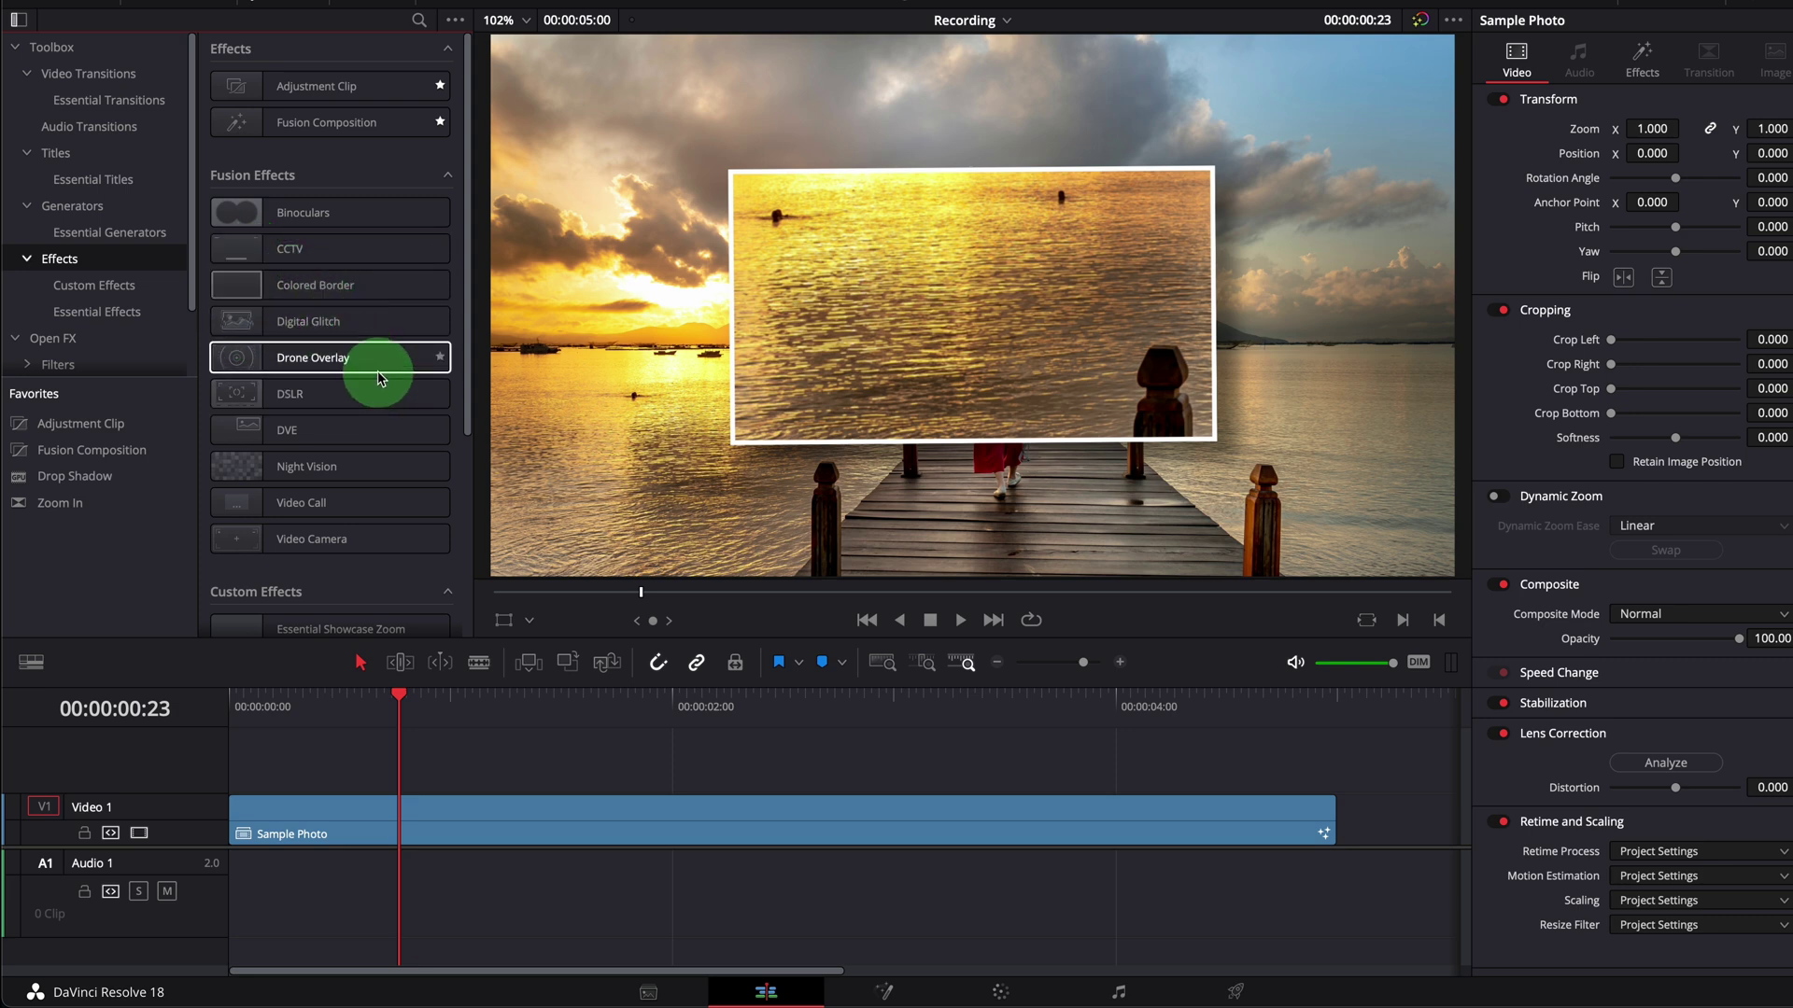
# In Essential Downloads, select the 2023.02 Essential Template Pack.zip archive
pyautogui.press('super+Tab')
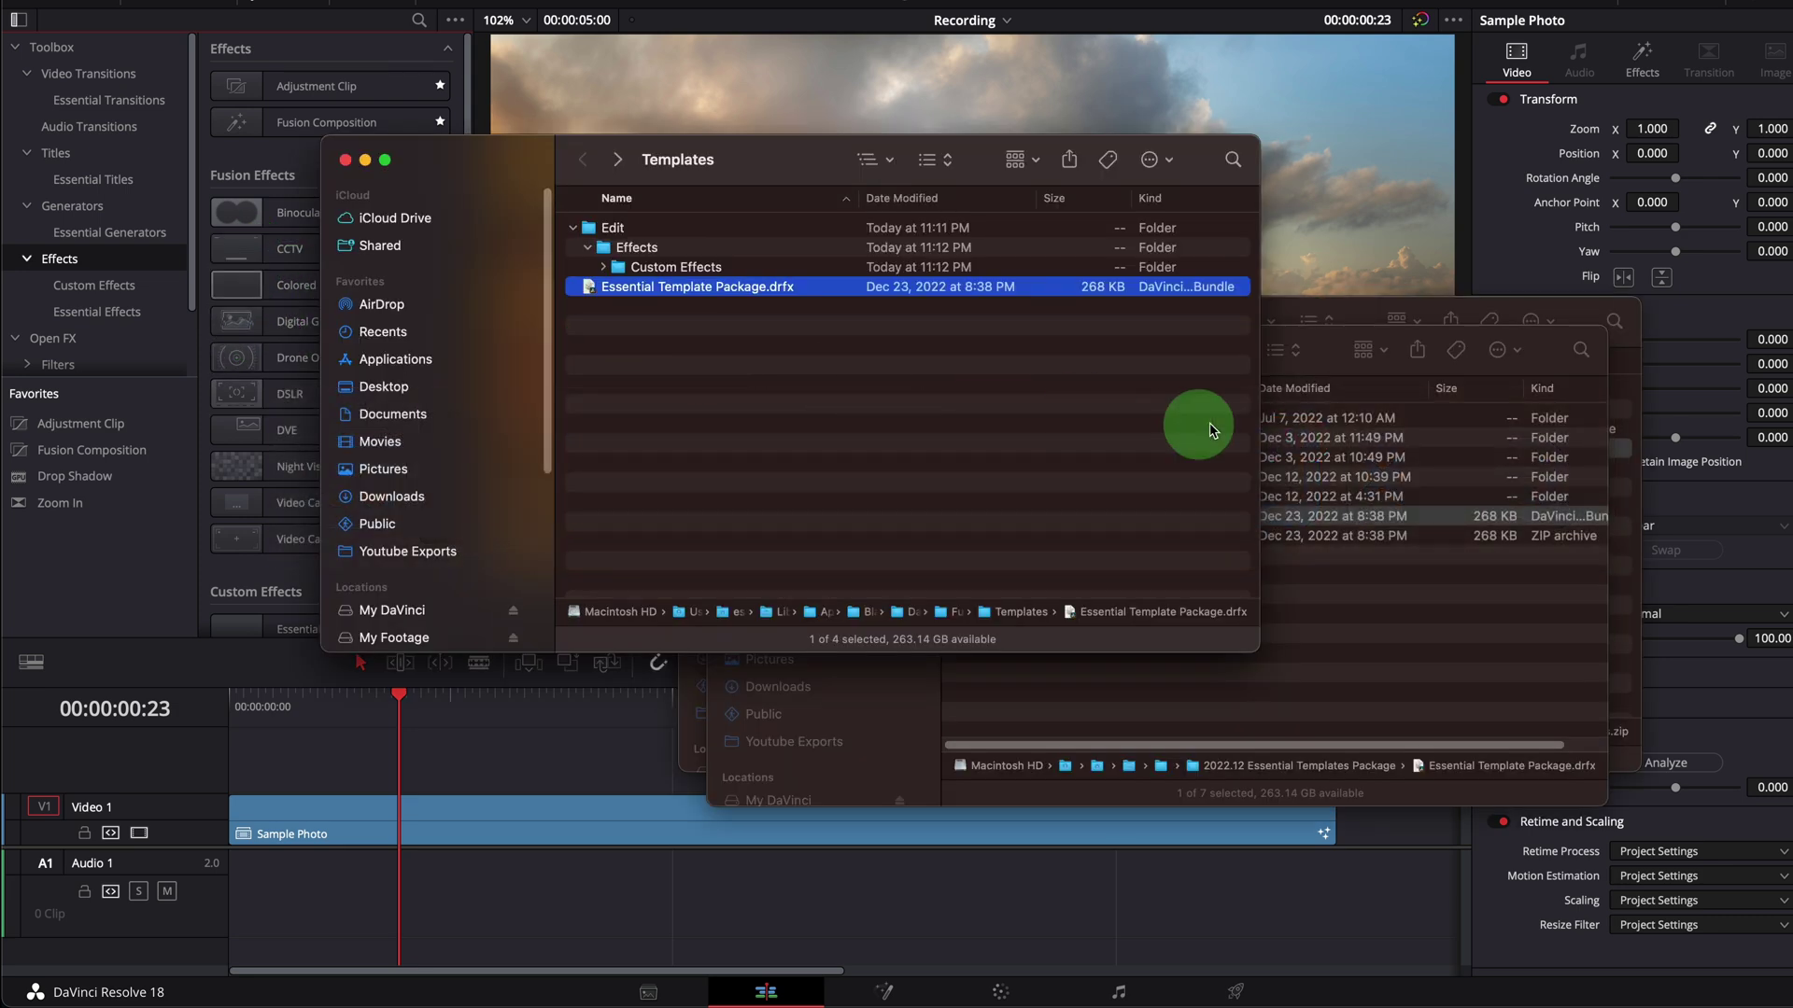
pyautogui.click(1324, 641)
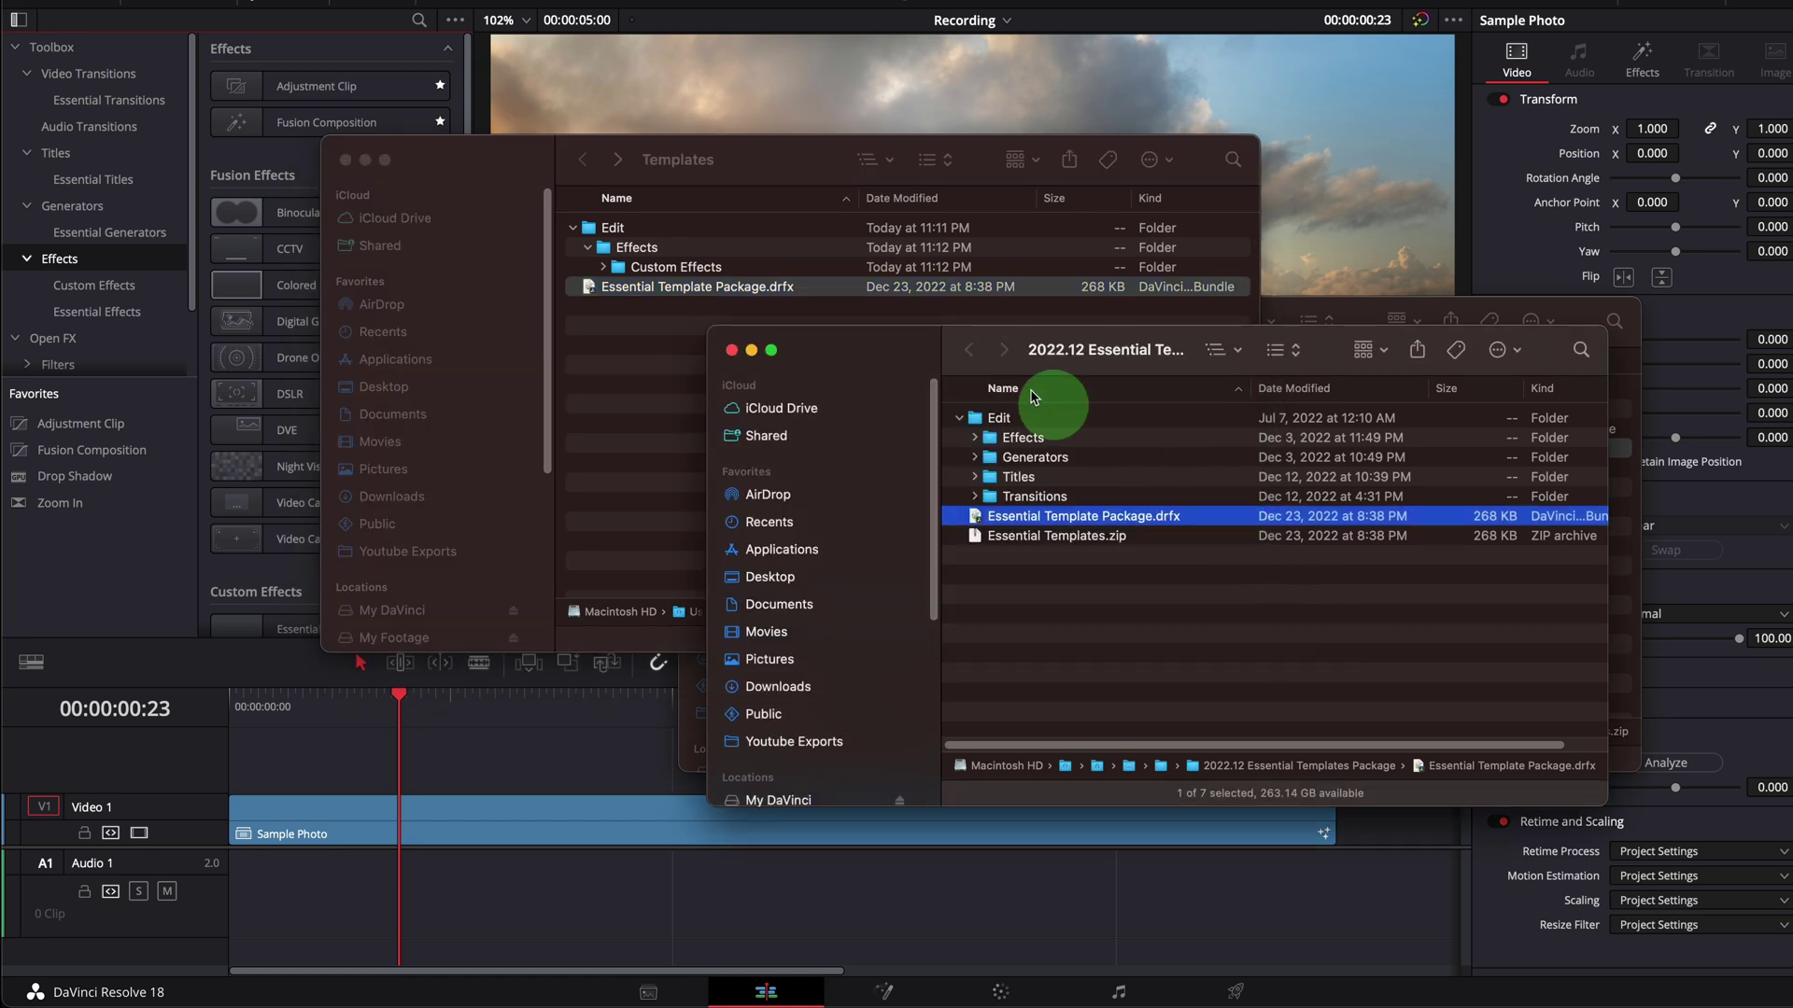
pyautogui.click(971, 359)
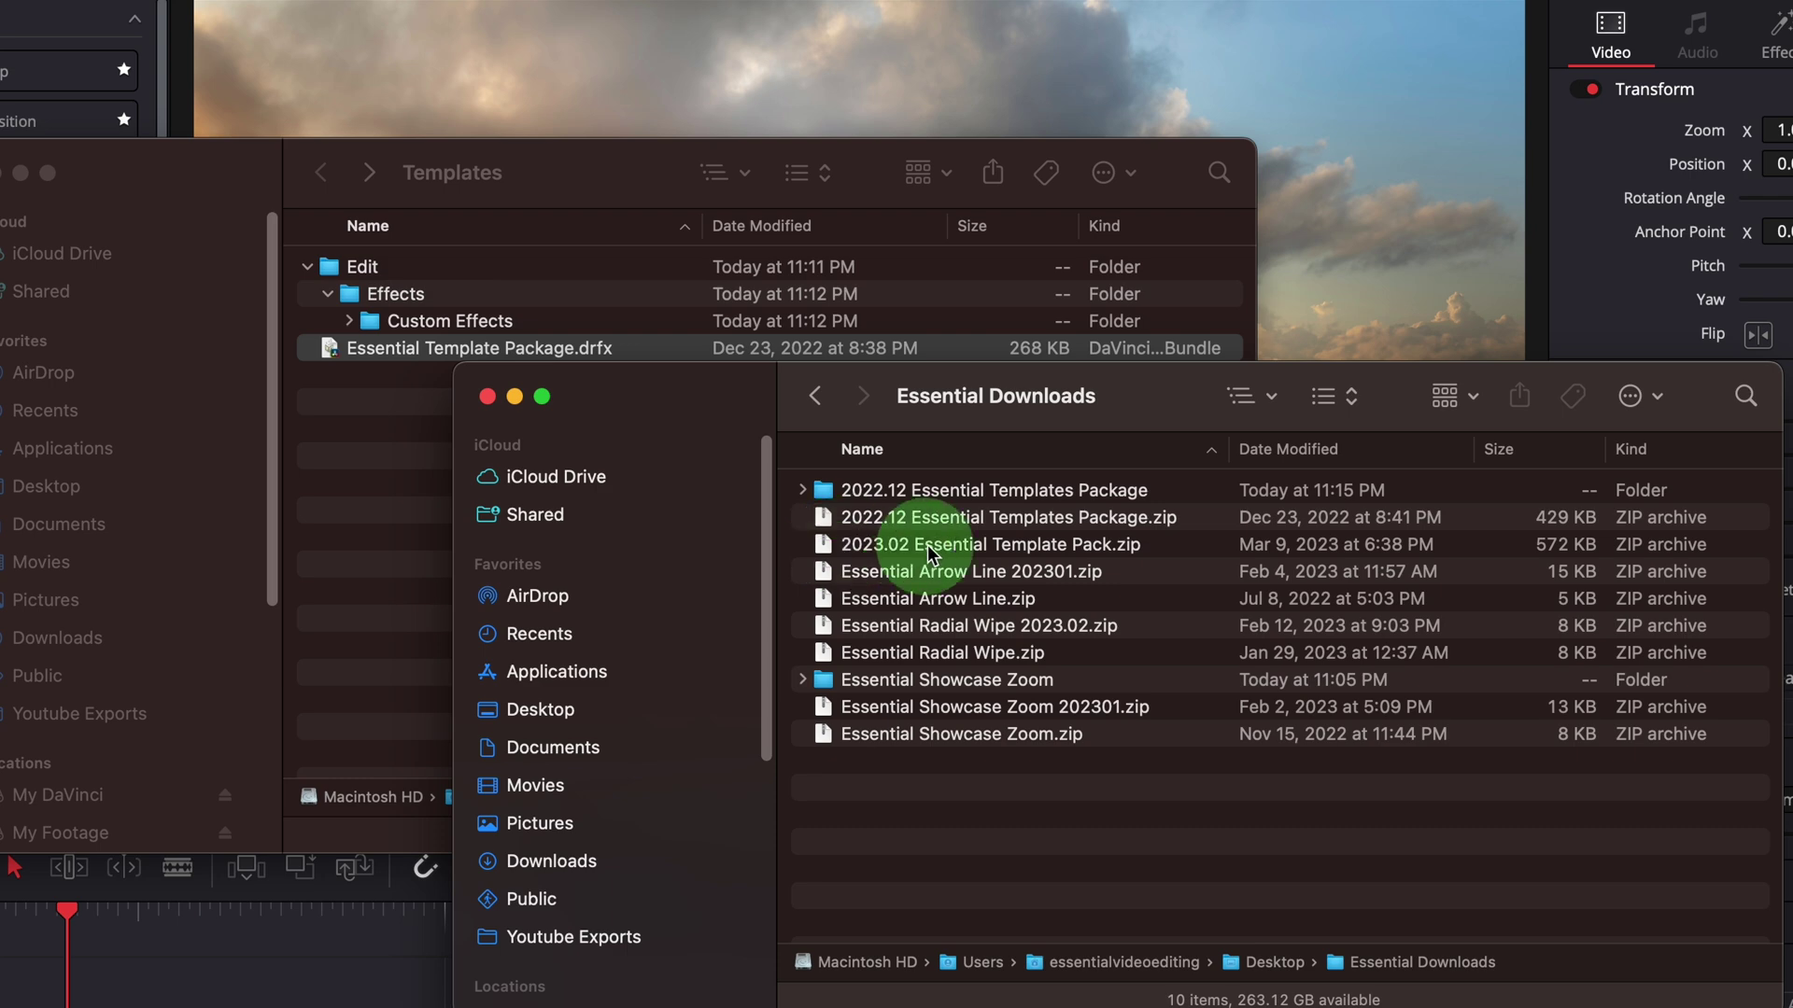
pyautogui.click(1008, 549)
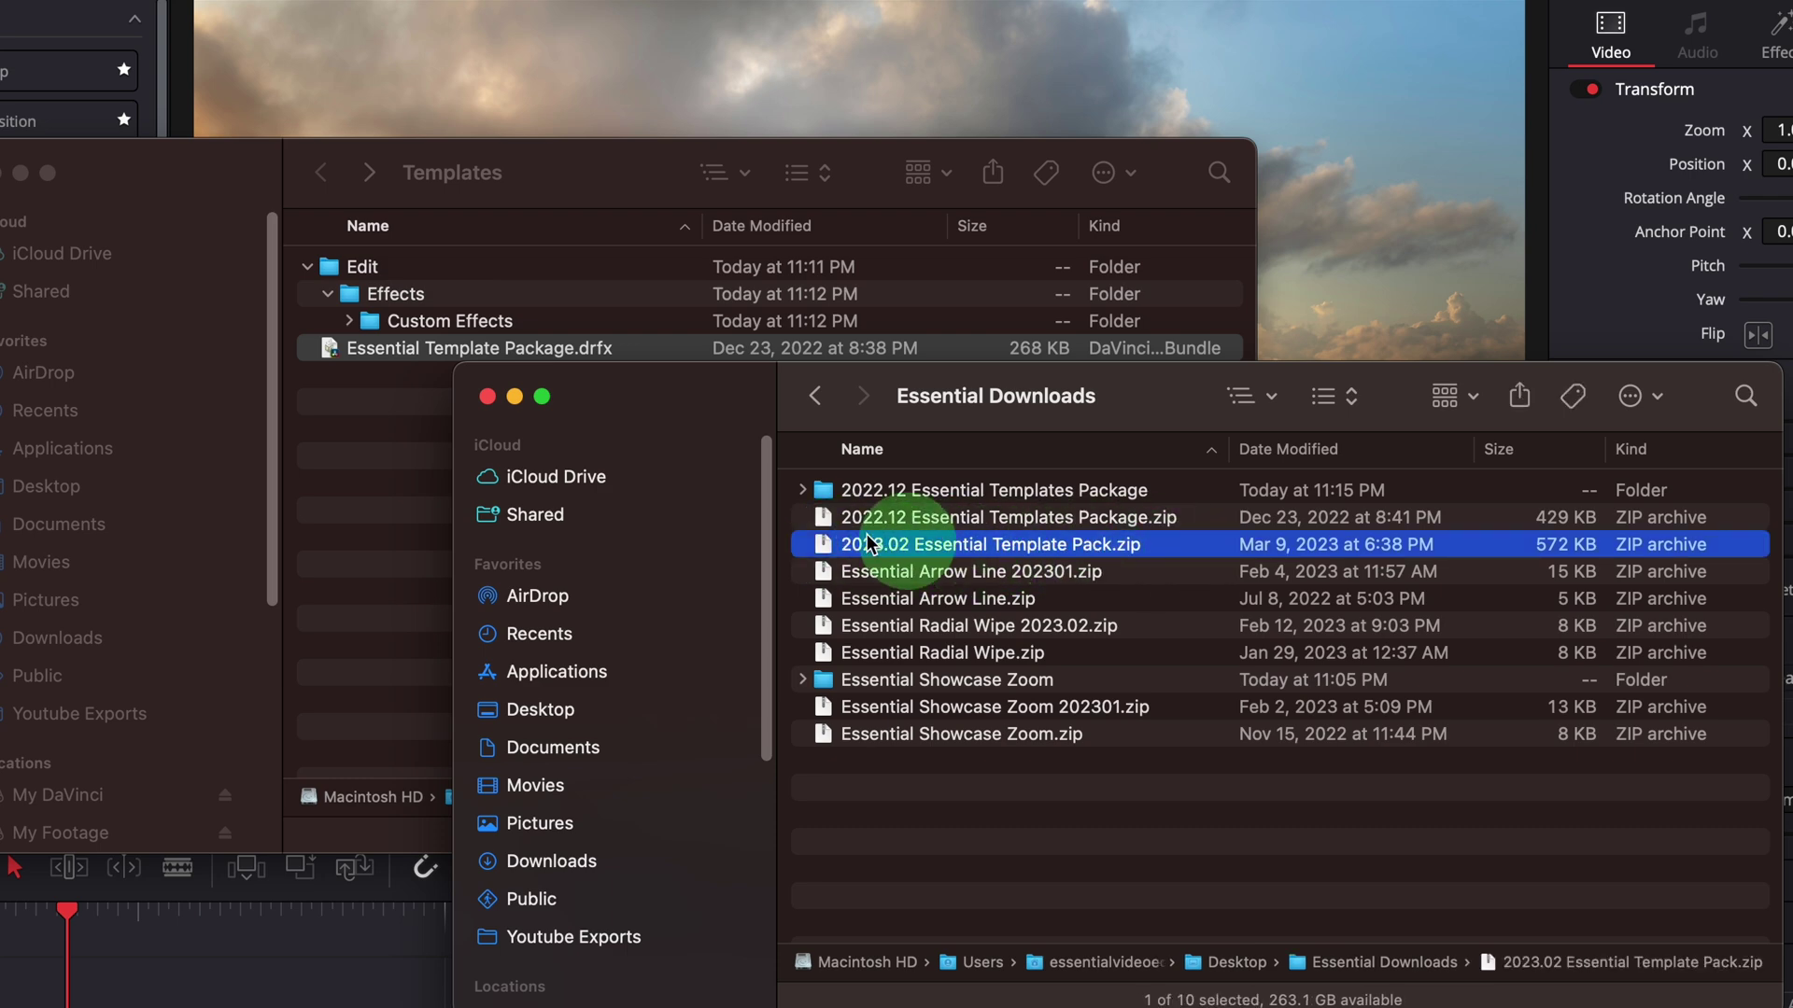
# Trash the old Essential Template Package.drfx from the Fusion Templates folder
pyautogui.click(523, 177)
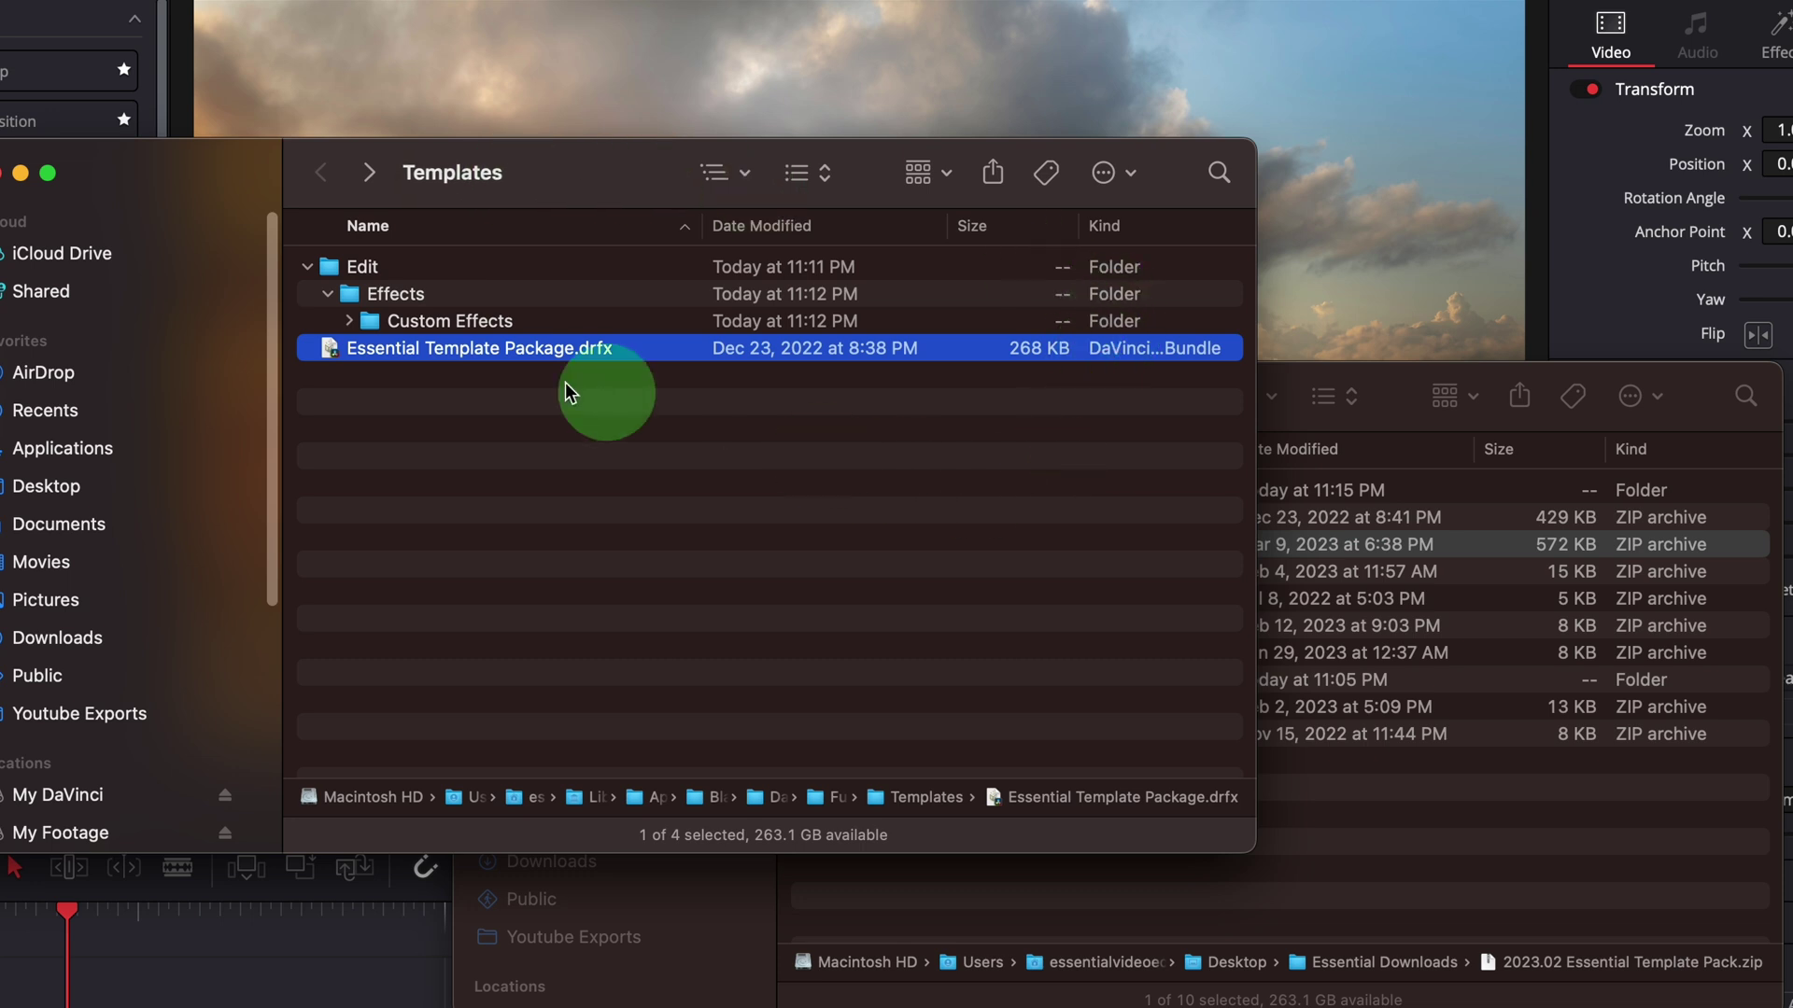
pyautogui.rightClick(590, 362)
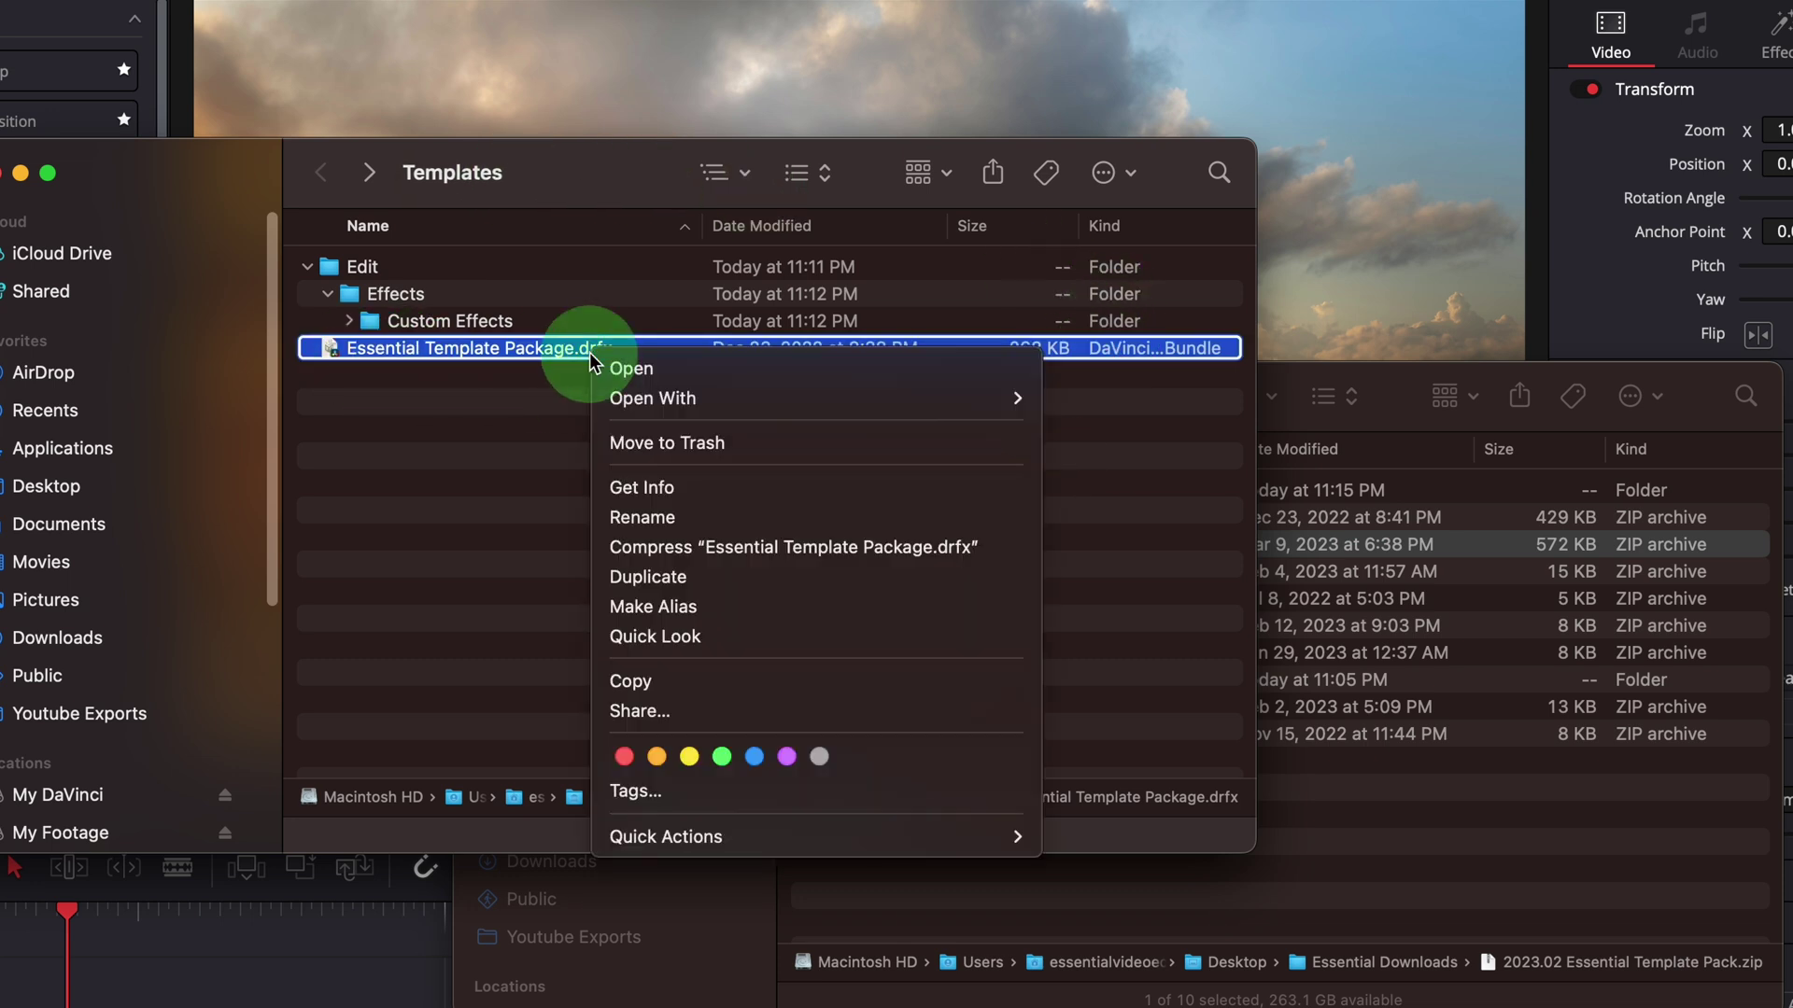
pyautogui.click(666, 443)
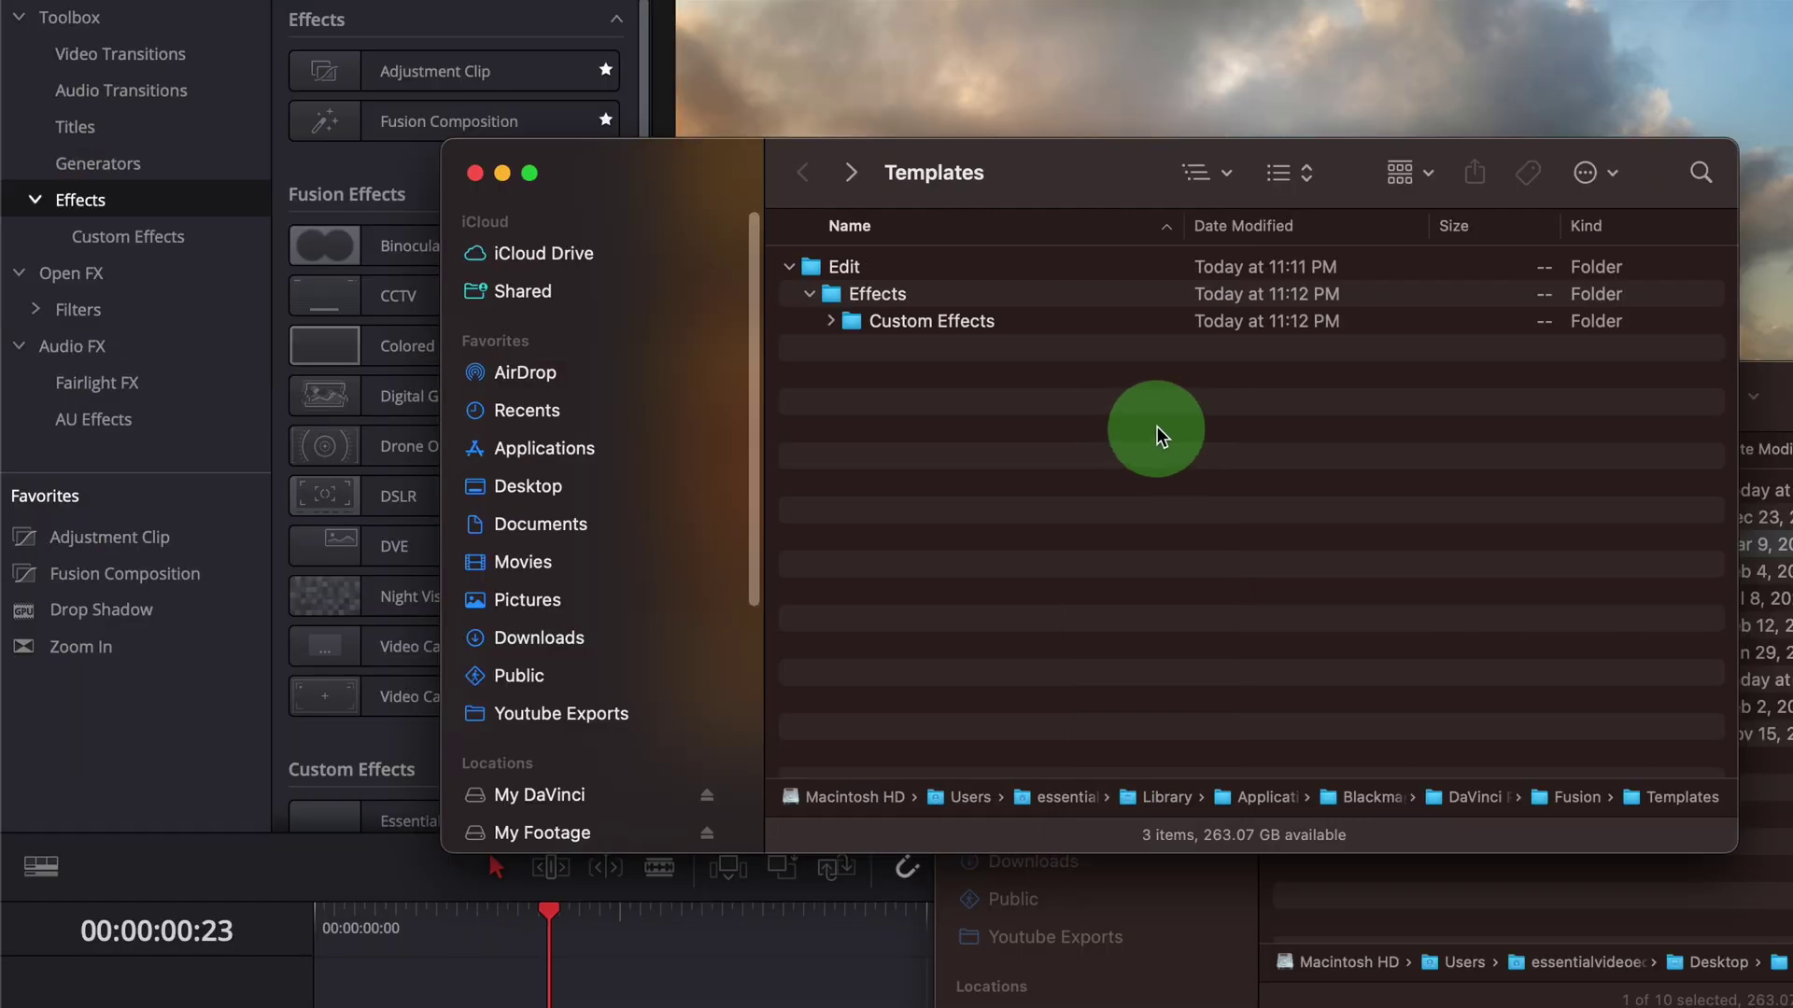
# Review the Effects, Generators, Titles, Audio Transitions and Video Transitions categories
pyautogui.click(131, 200)
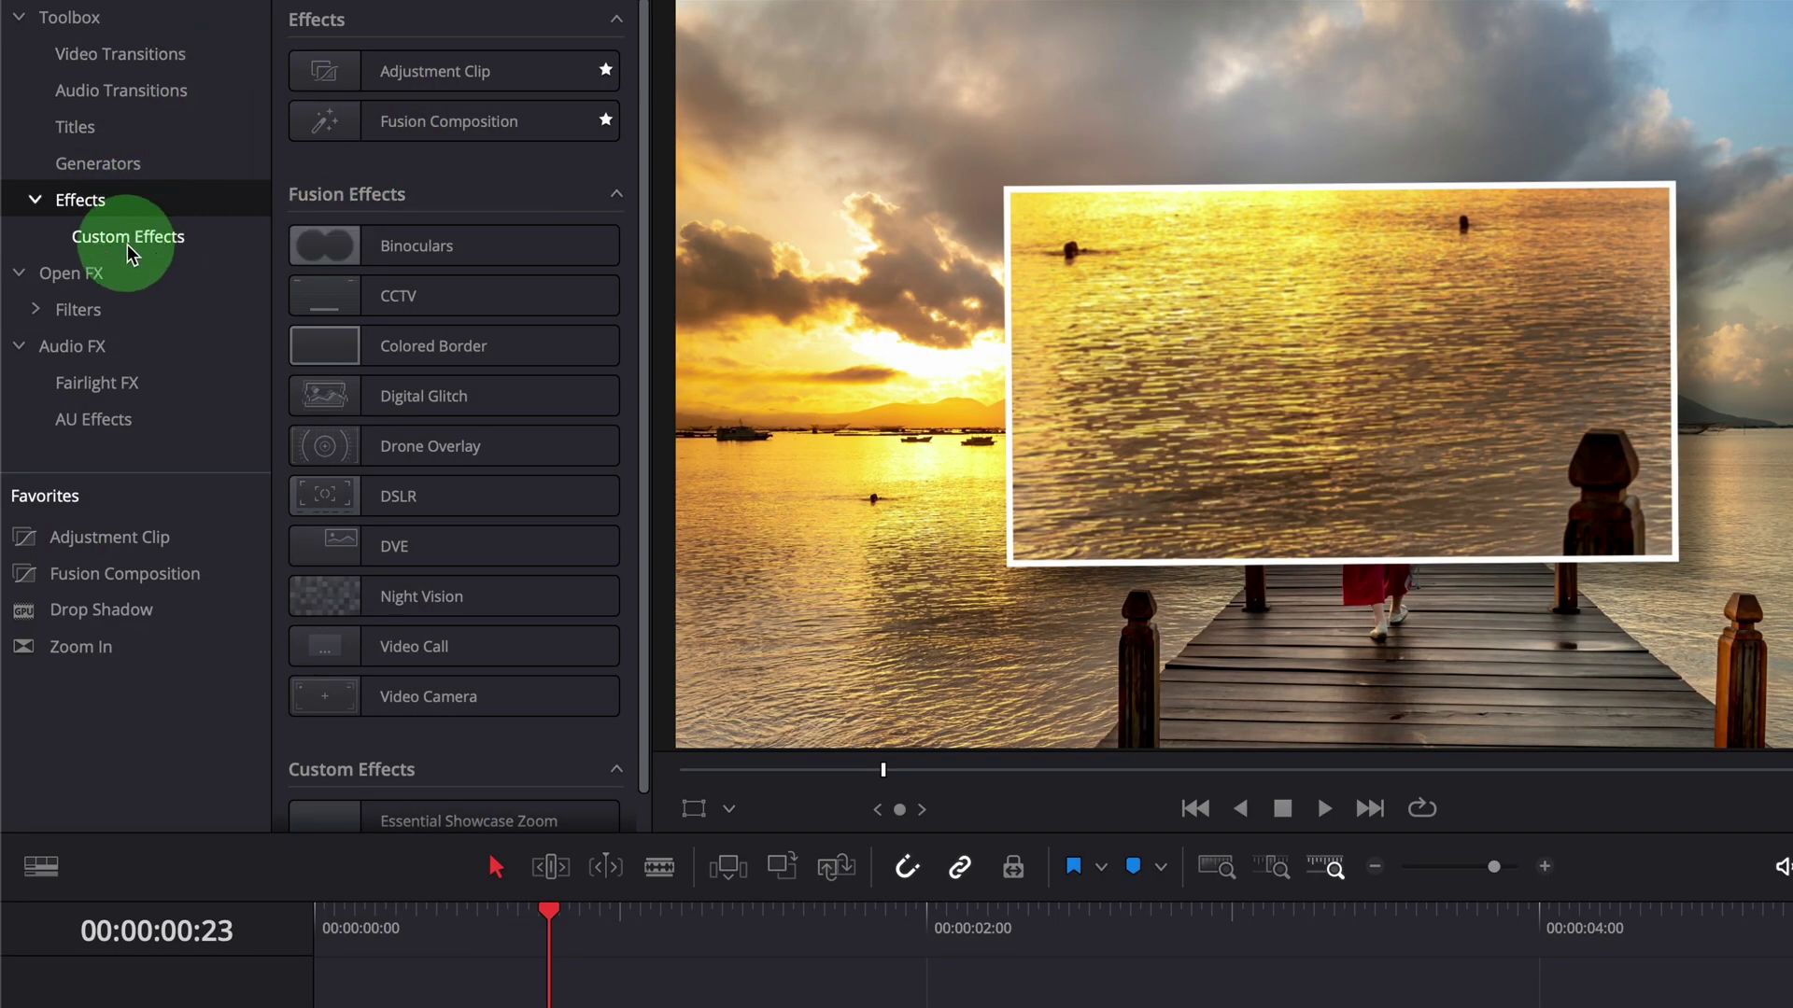
pyautogui.click(119, 162)
pyautogui.click(93, 126)
pyautogui.click(113, 89)
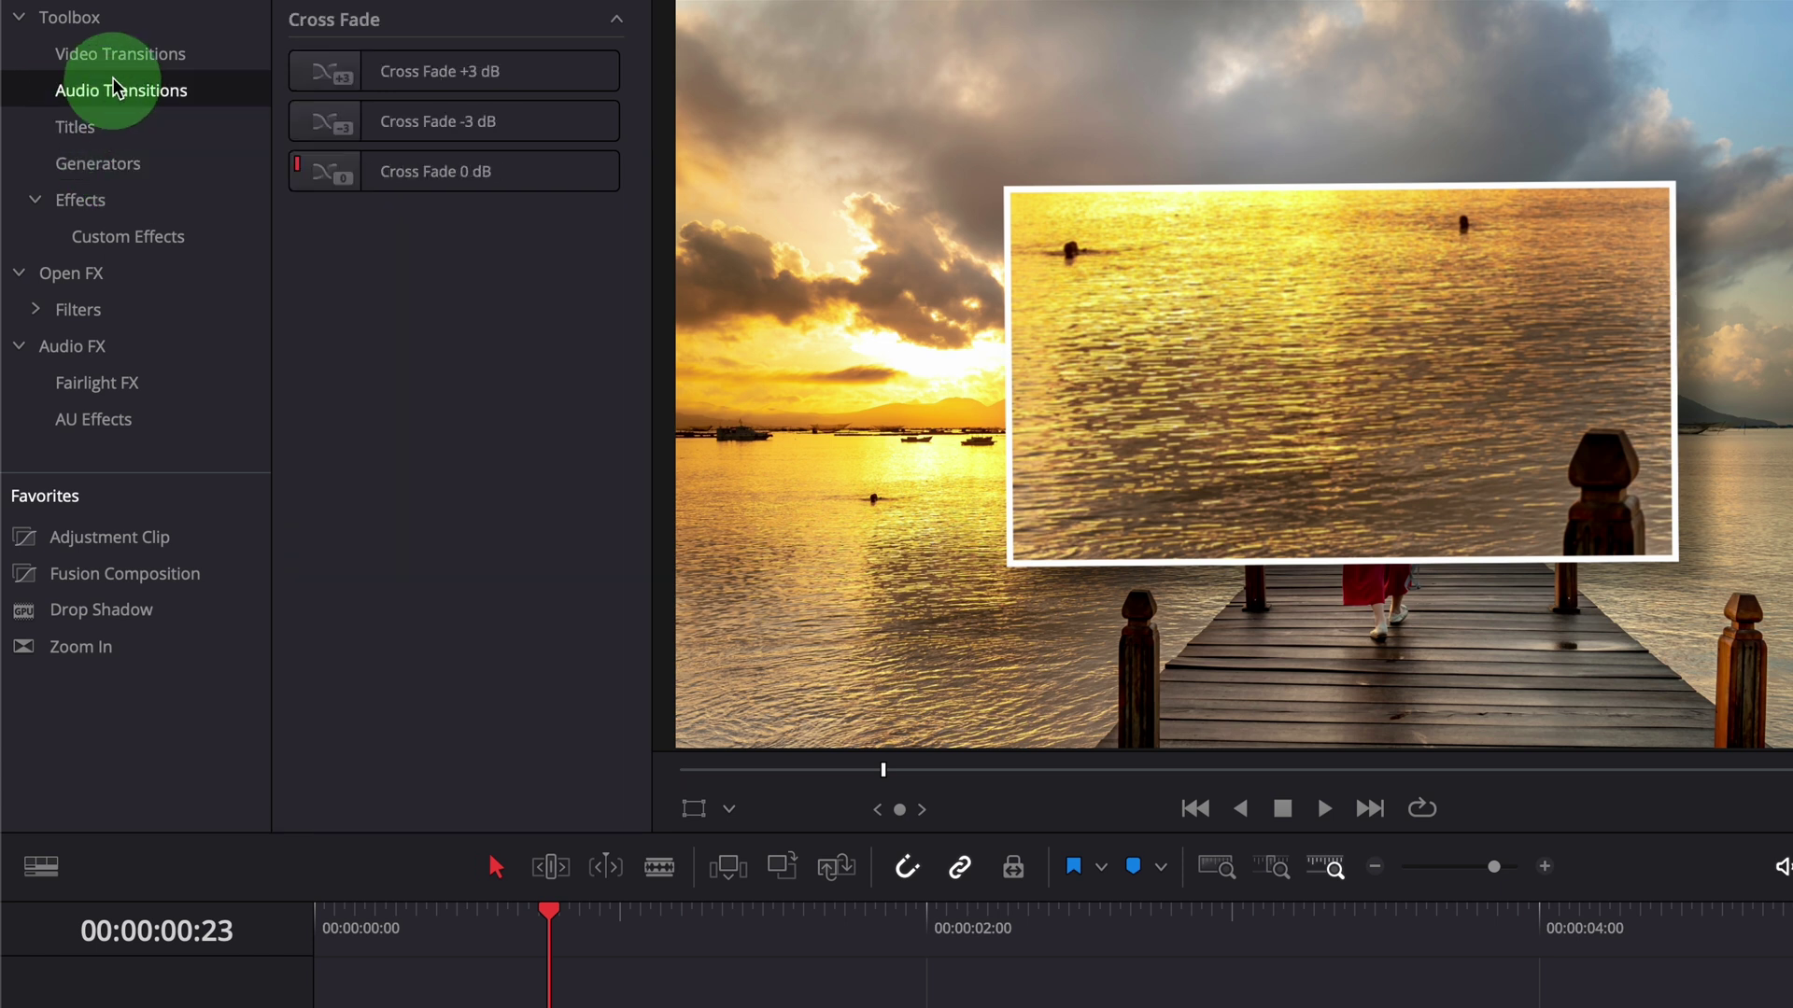
pyautogui.click(93, 56)
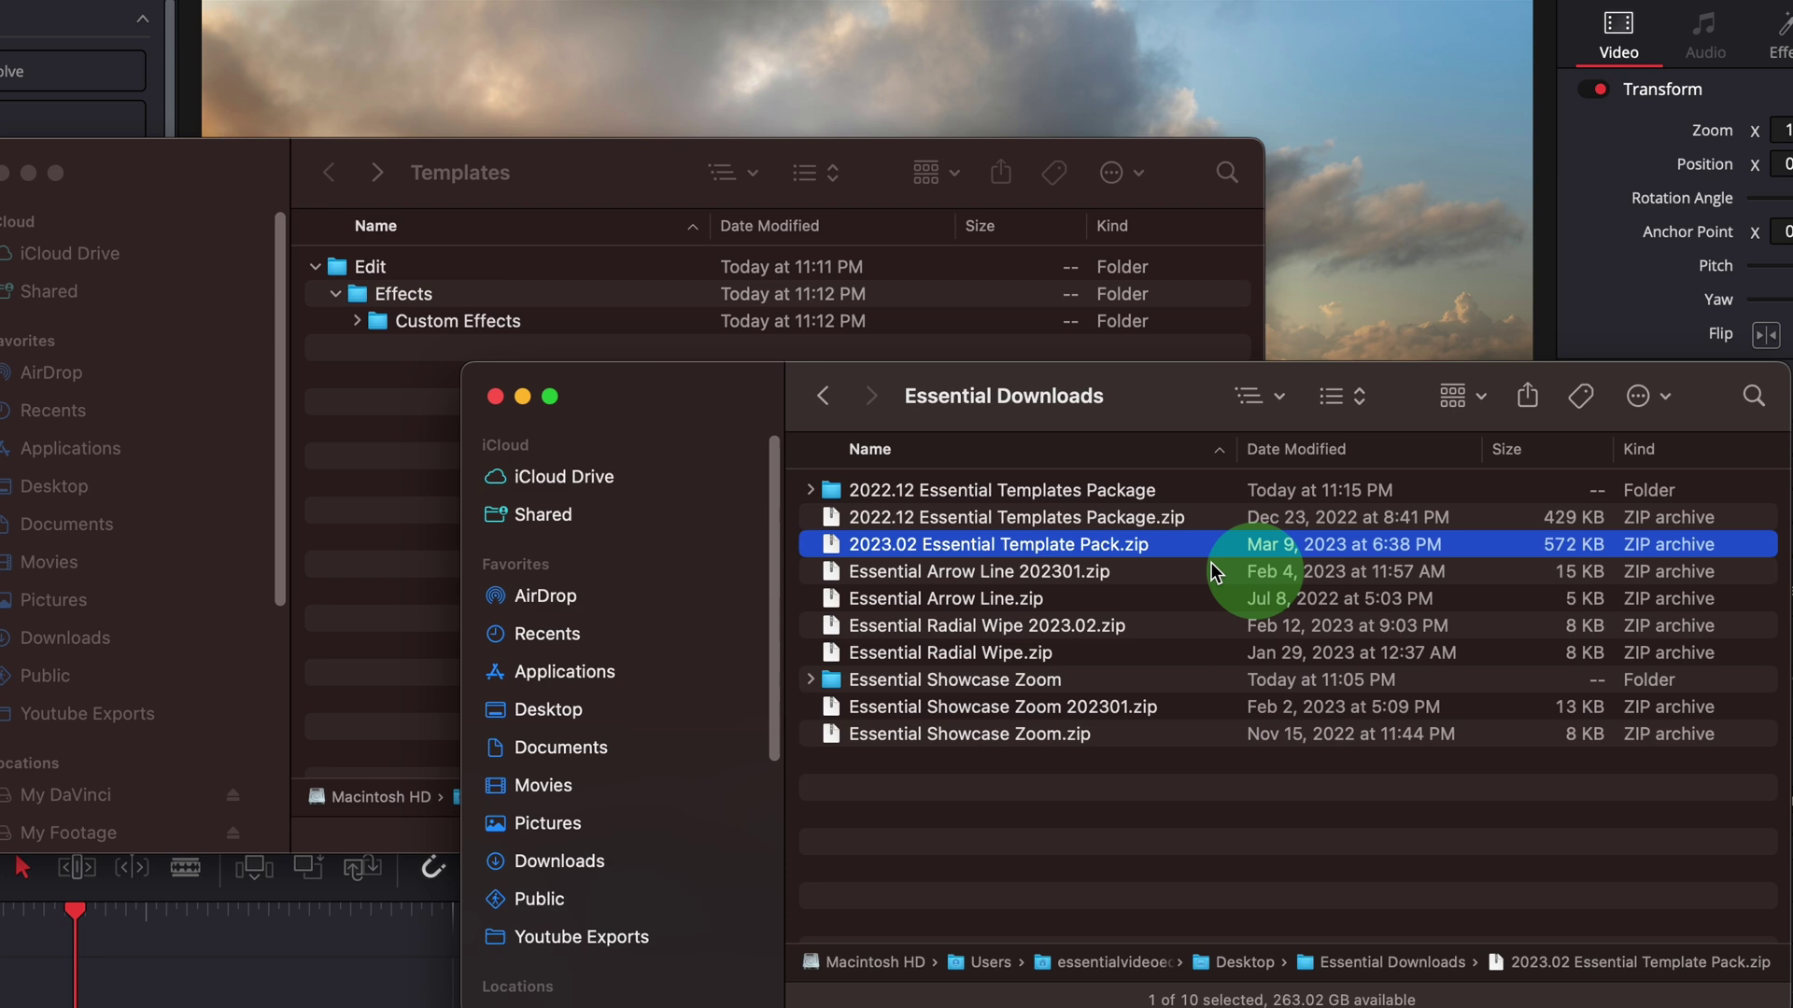
# Unzip the 2023.02 pack and install Essential Template Pack 2023.02.drfx into Resolve
pyautogui.doubleClick(1101, 546)
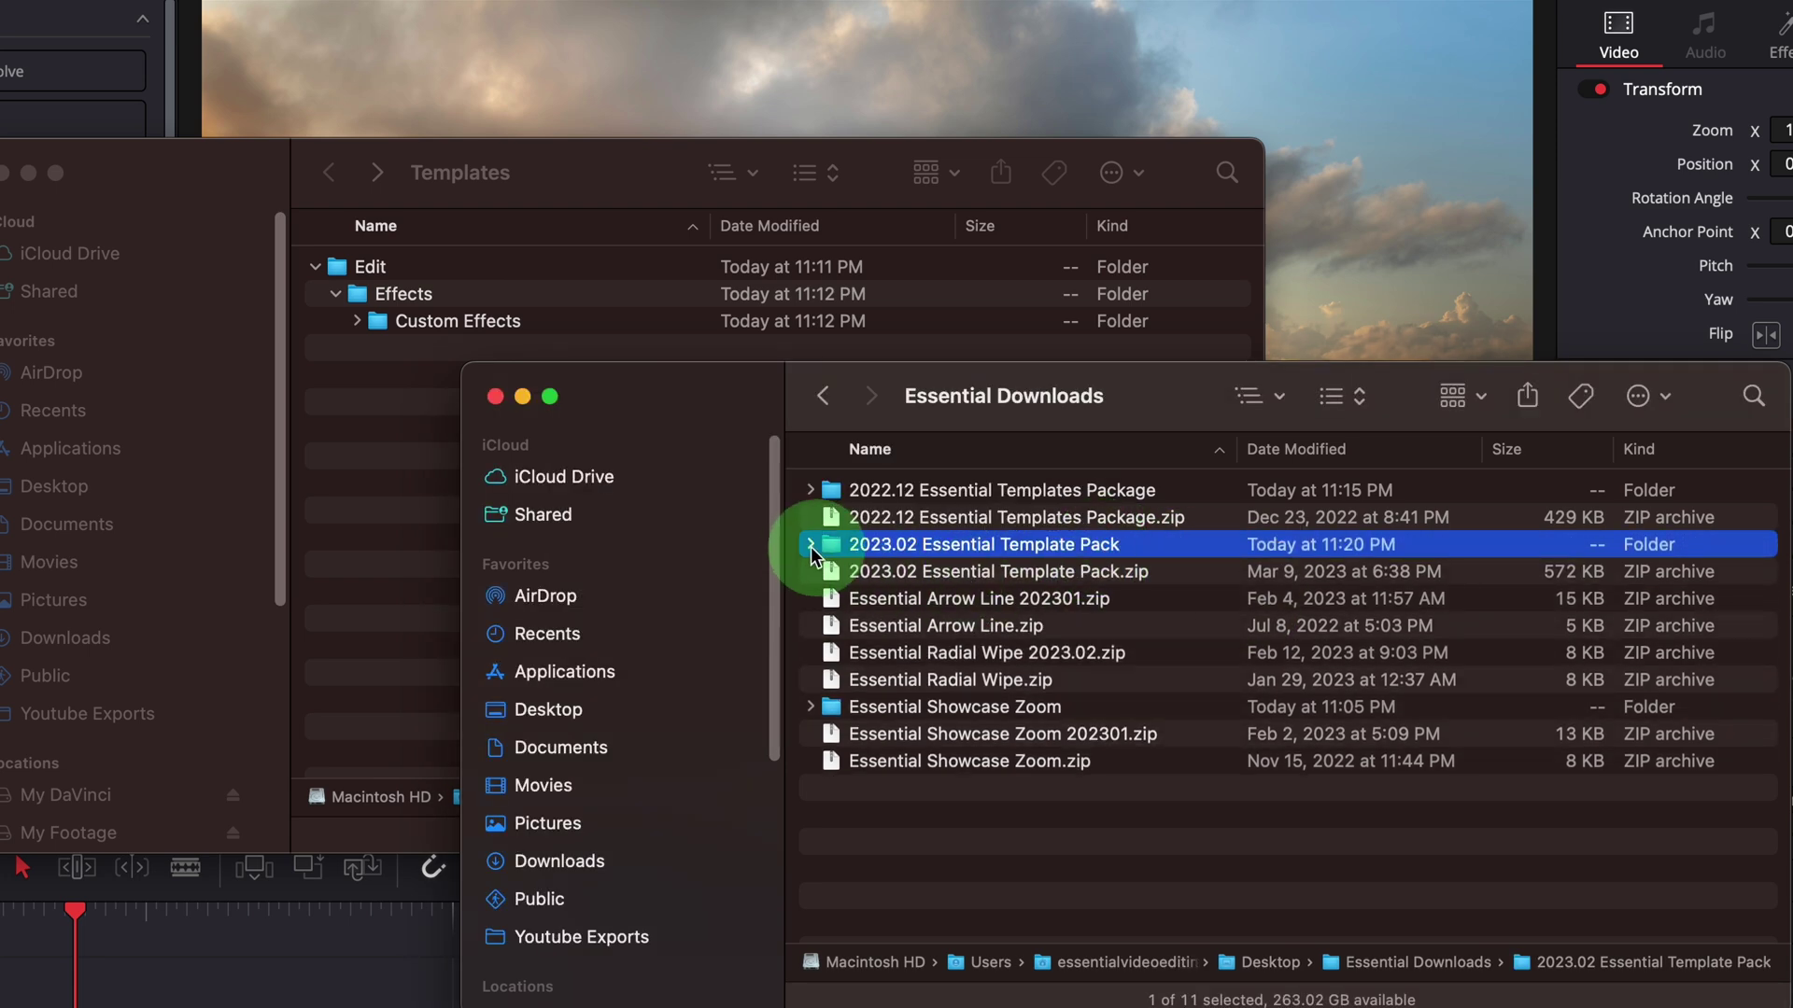
pyautogui.click(810, 546)
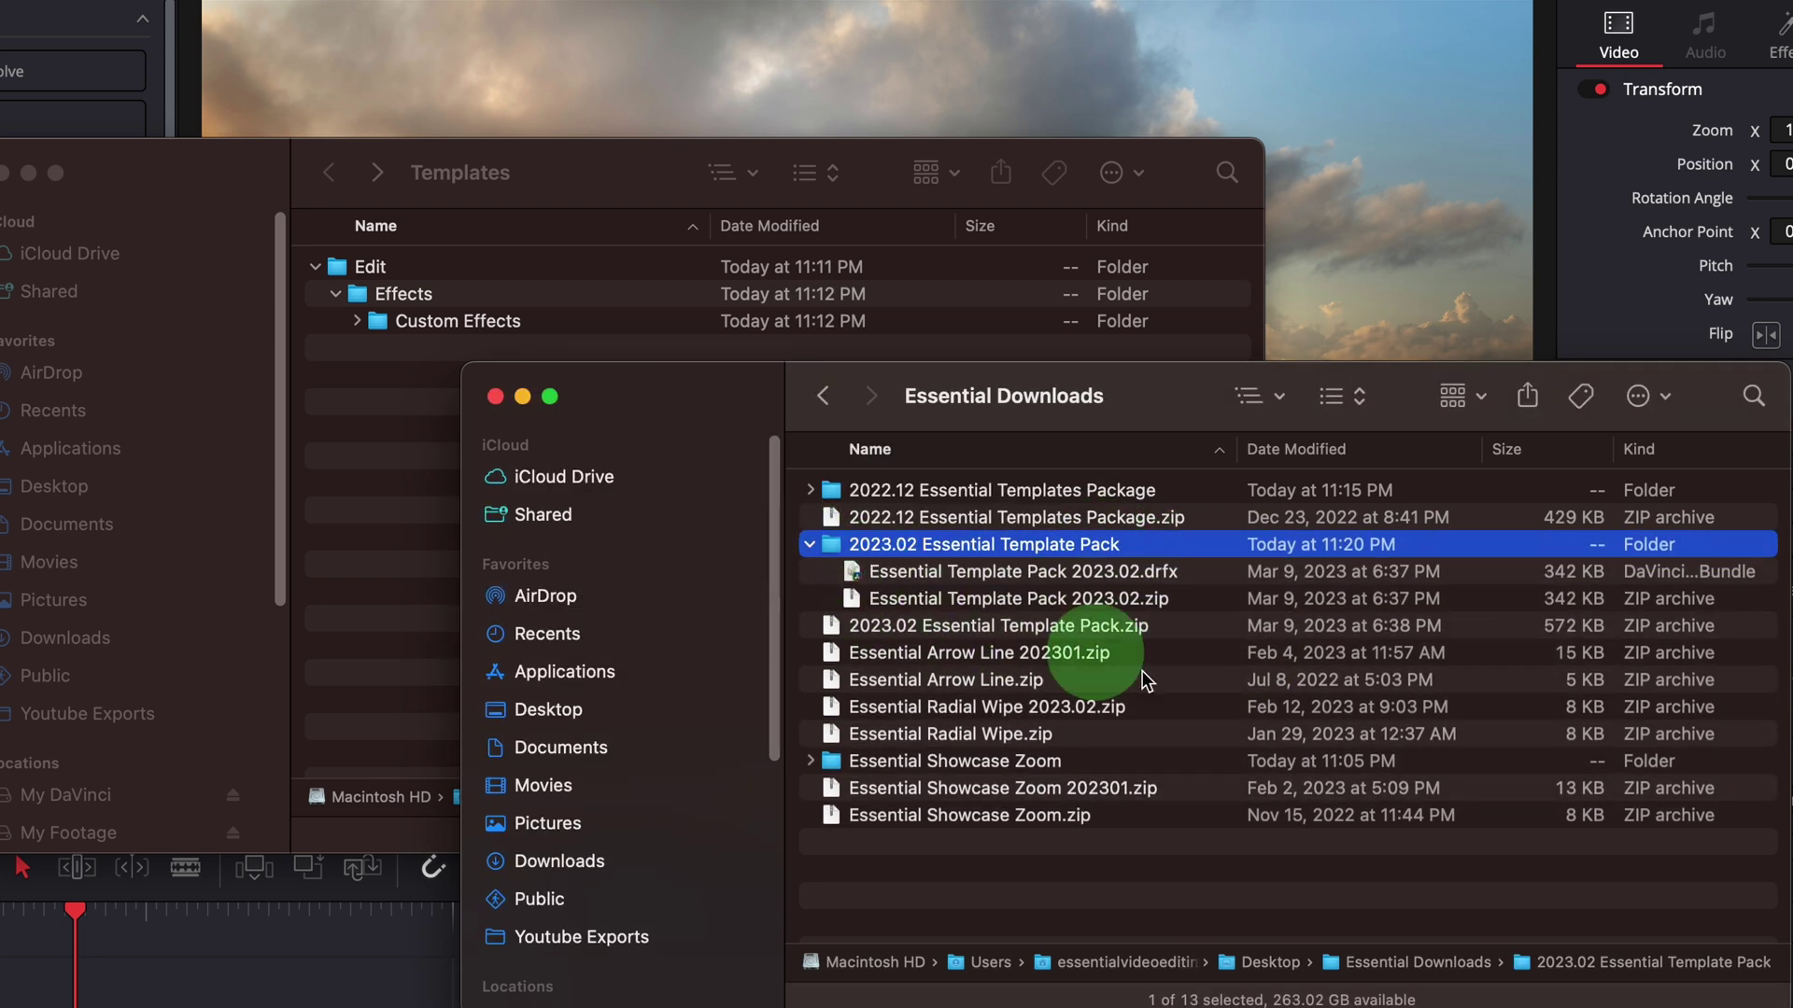
pyautogui.click(953, 573)
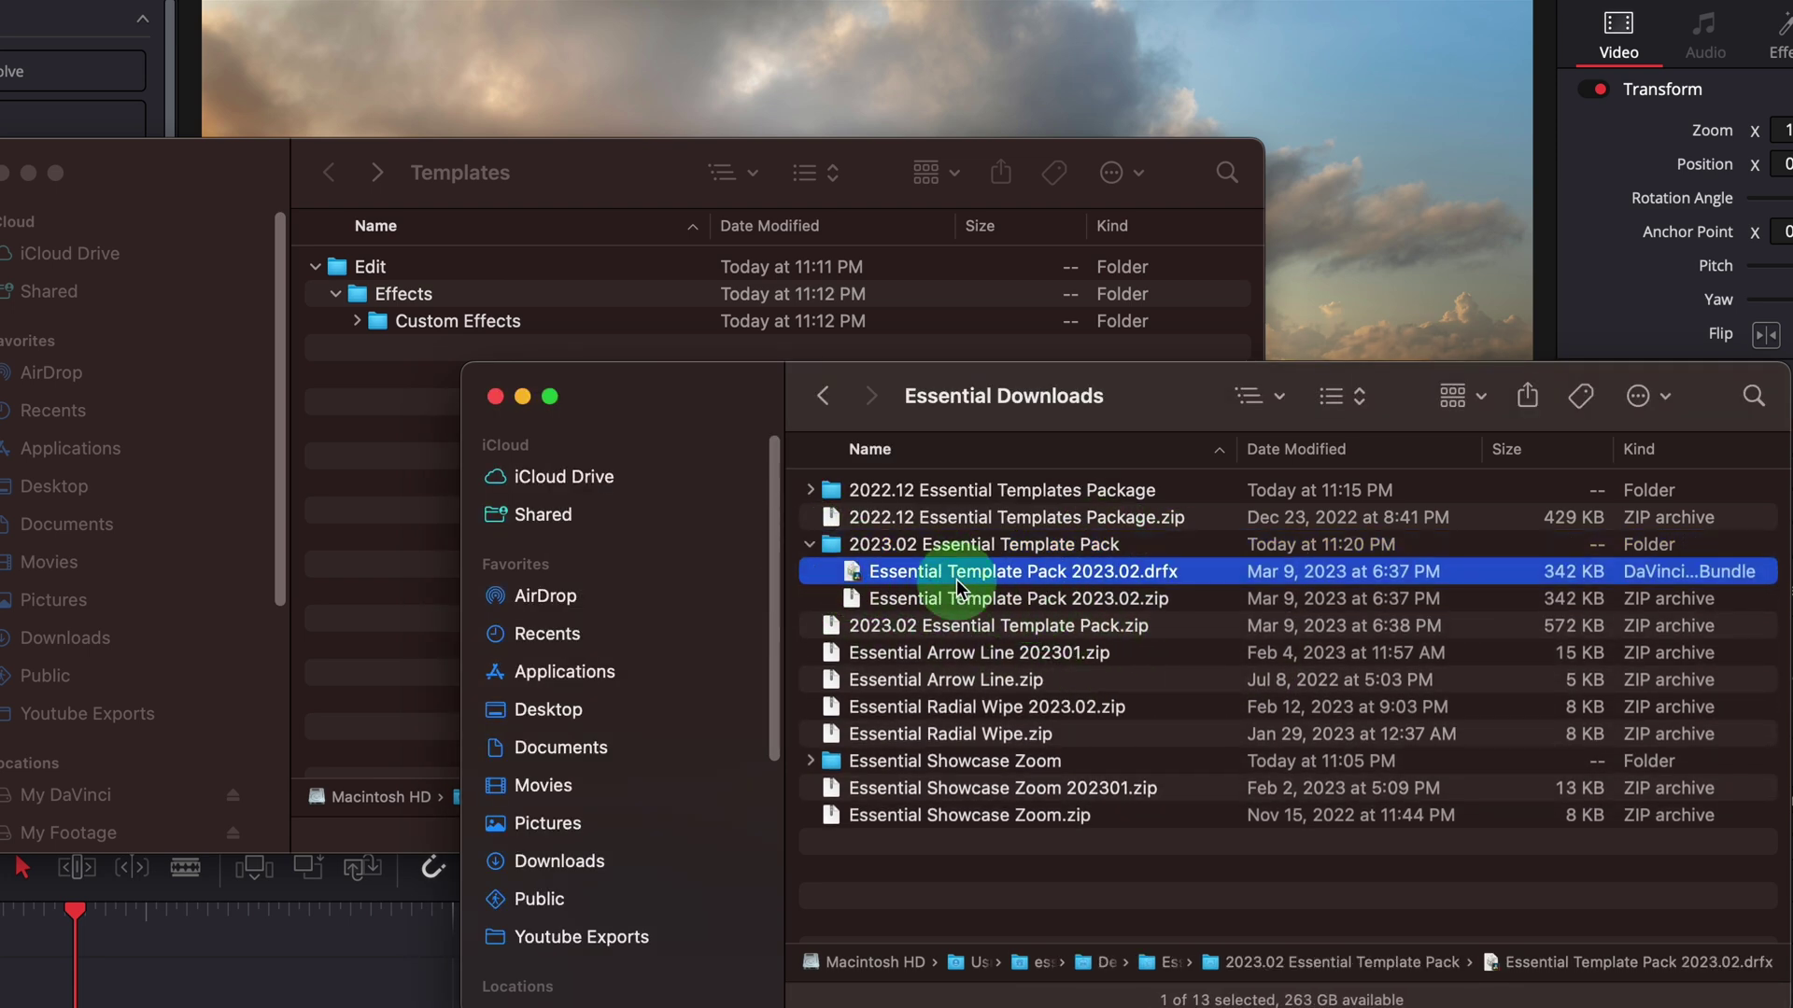
pyautogui.doubleClick(1077, 571)
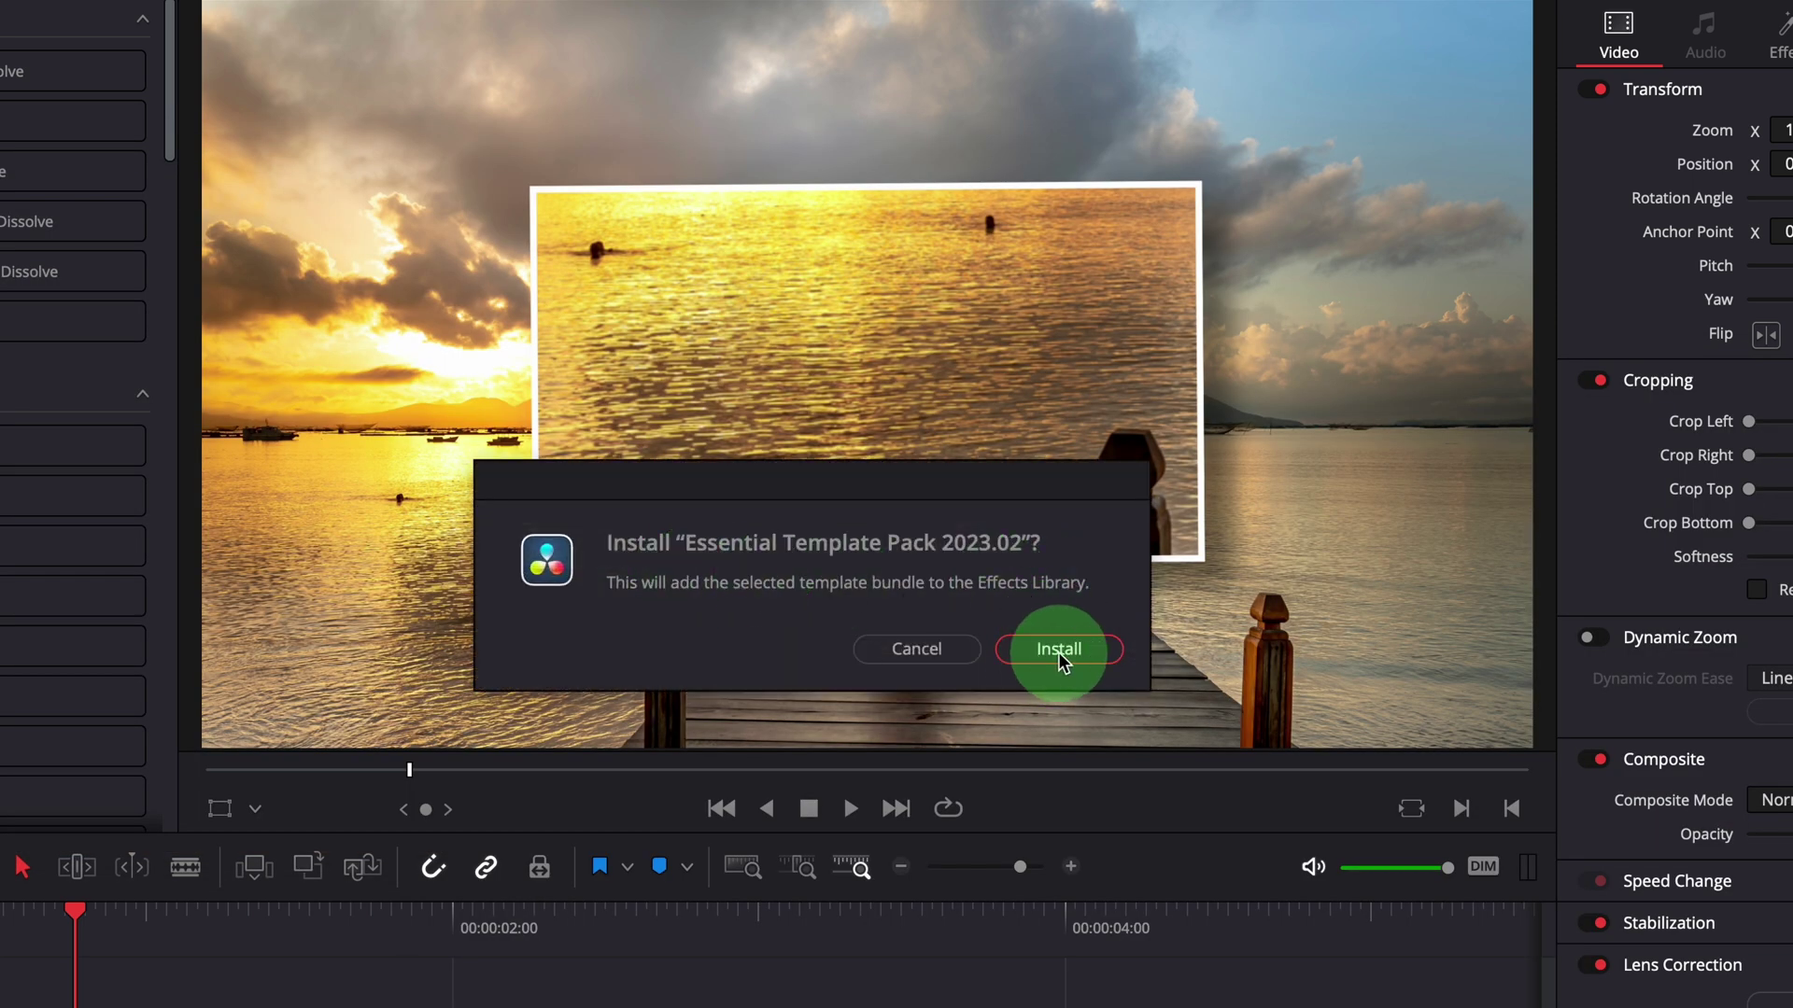
pyautogui.click(1057, 651)
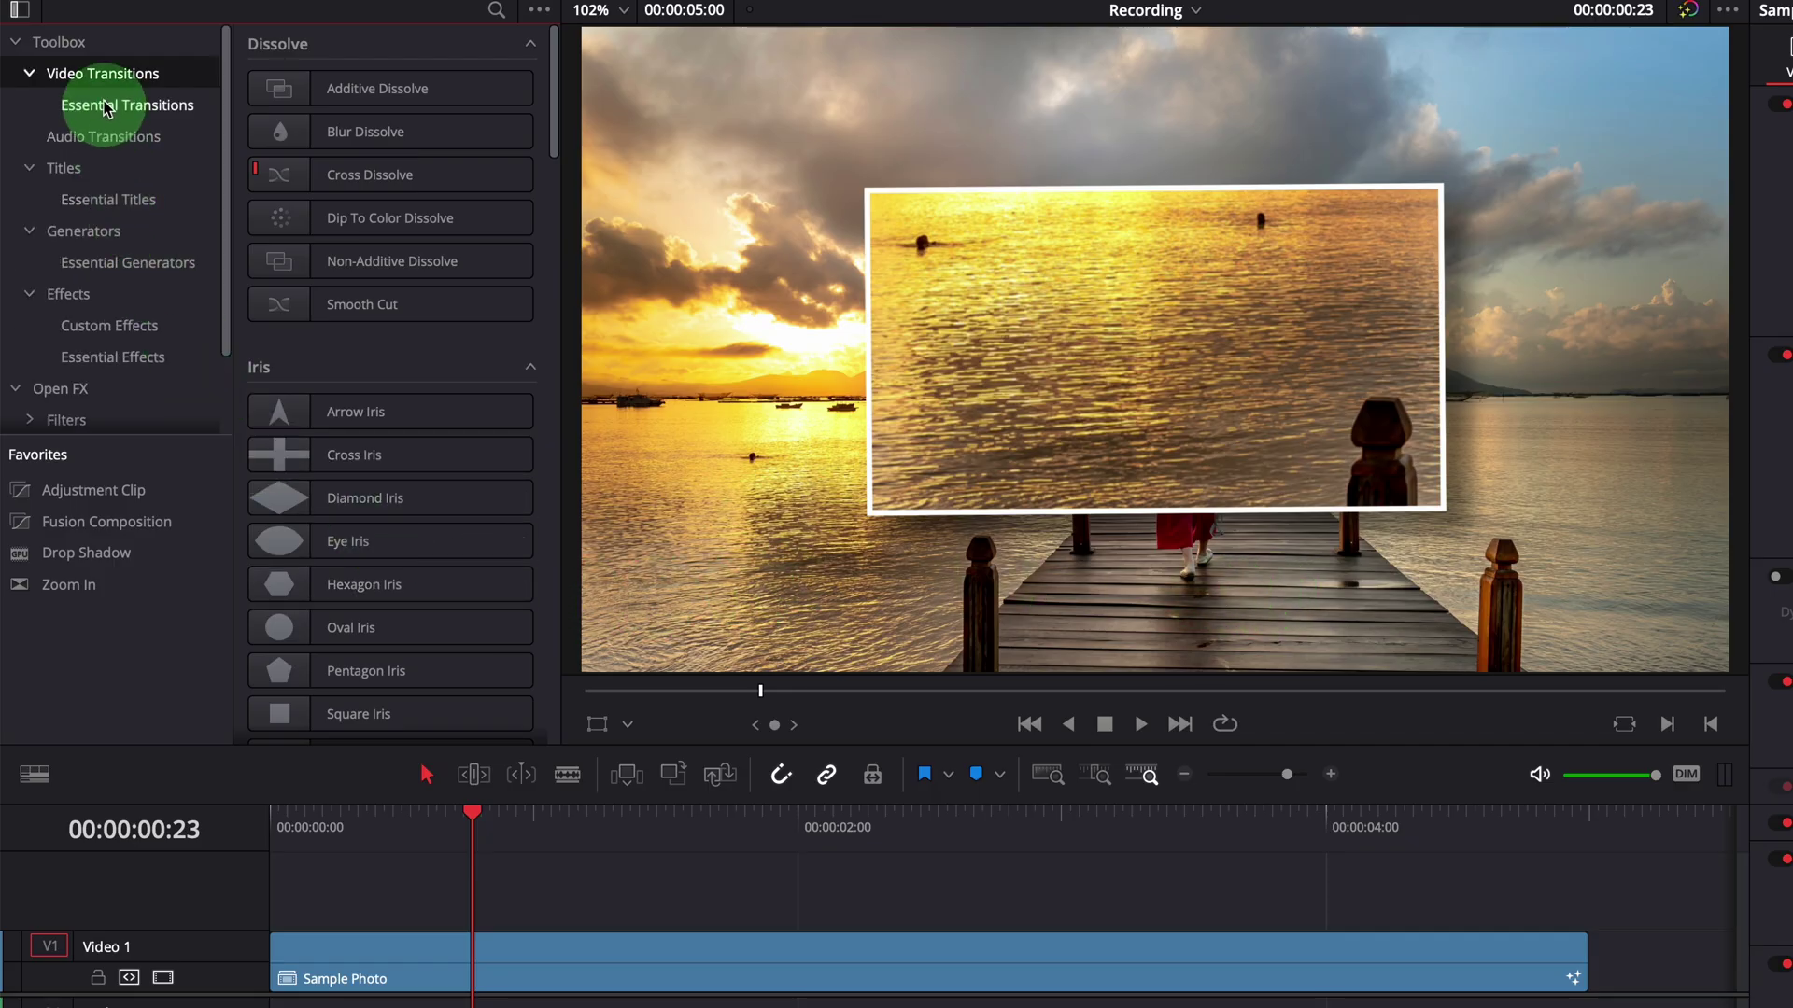
# Browse Essential Effects, Generators, Titles and Transitions, showing Cube, Page Turn, Shuffle and Spin
pyautogui.click(131, 364)
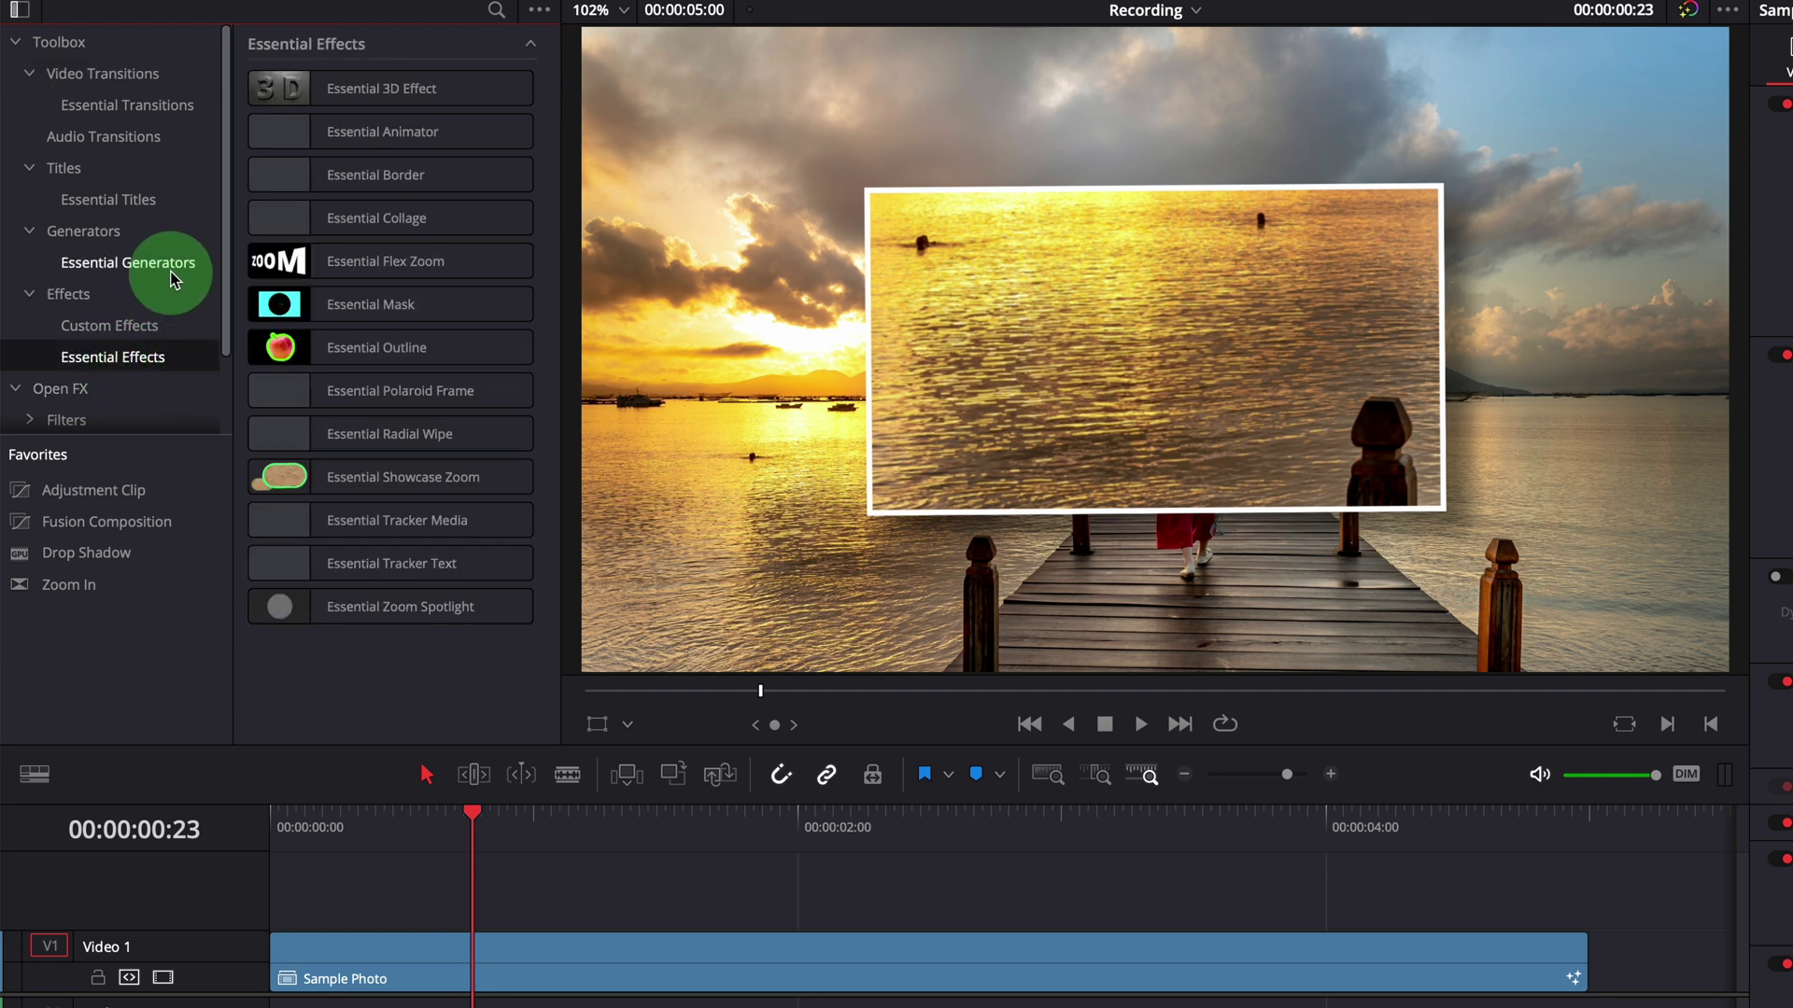
pyautogui.click(172, 275)
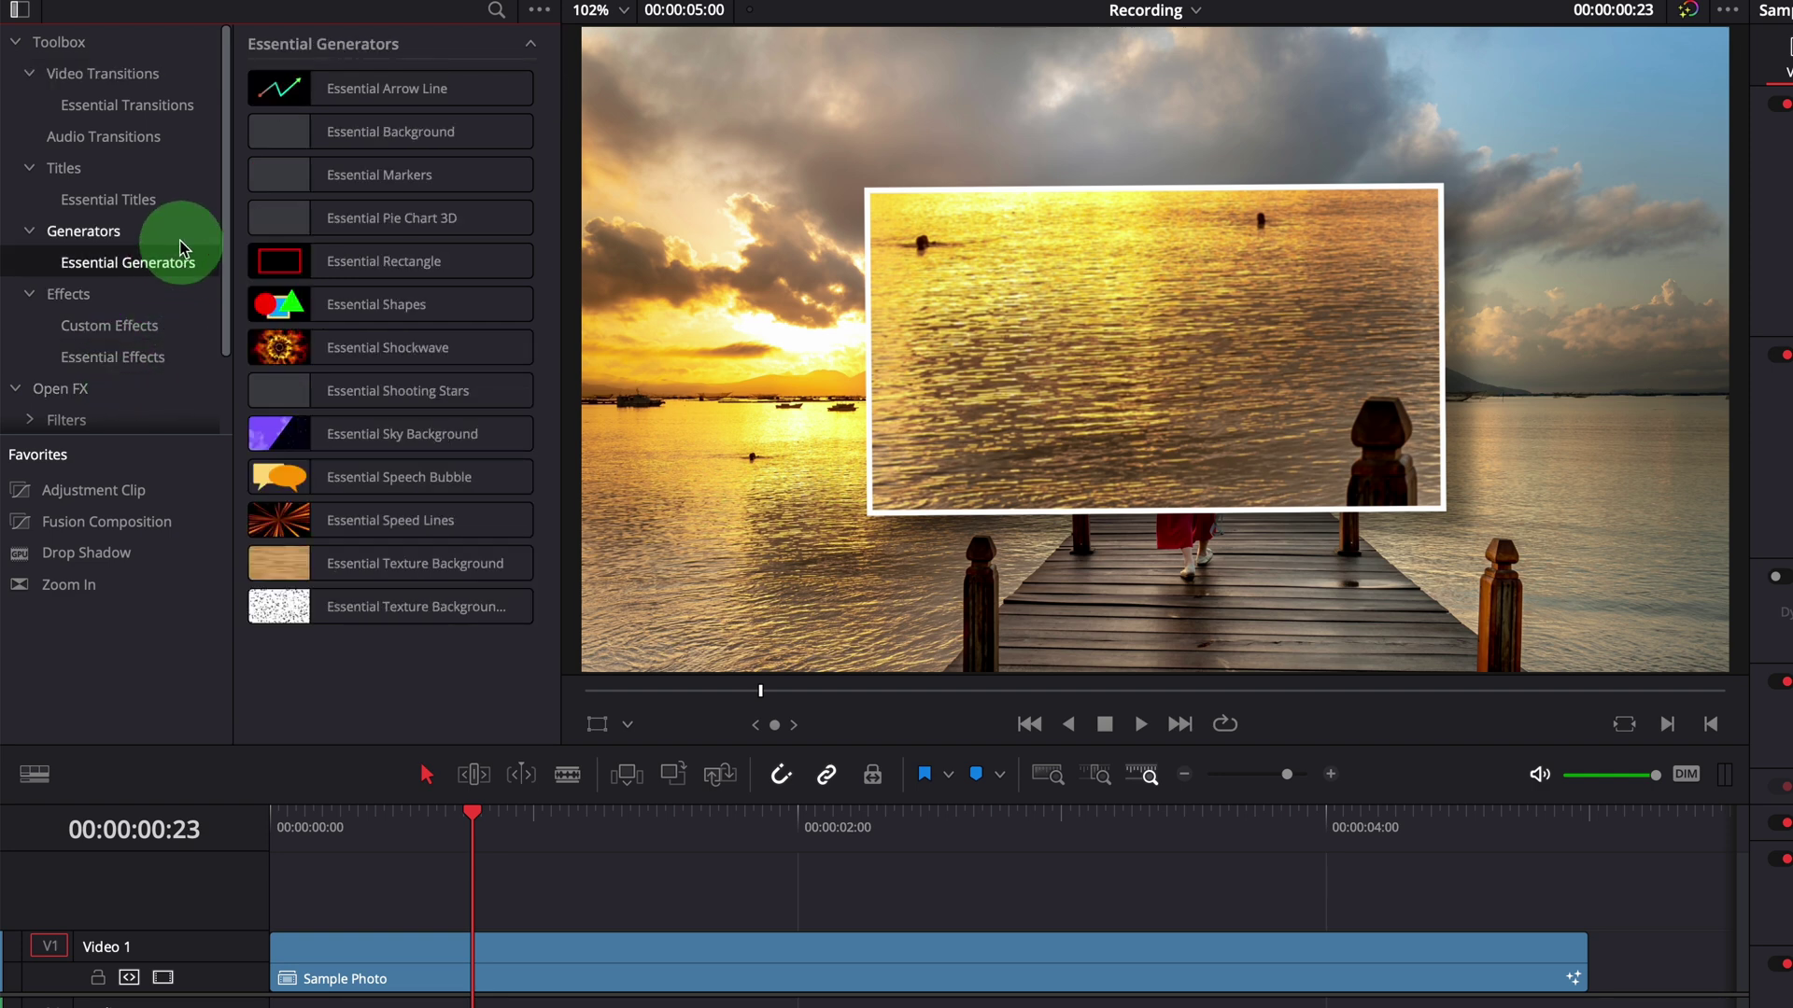
pyautogui.click(150, 214)
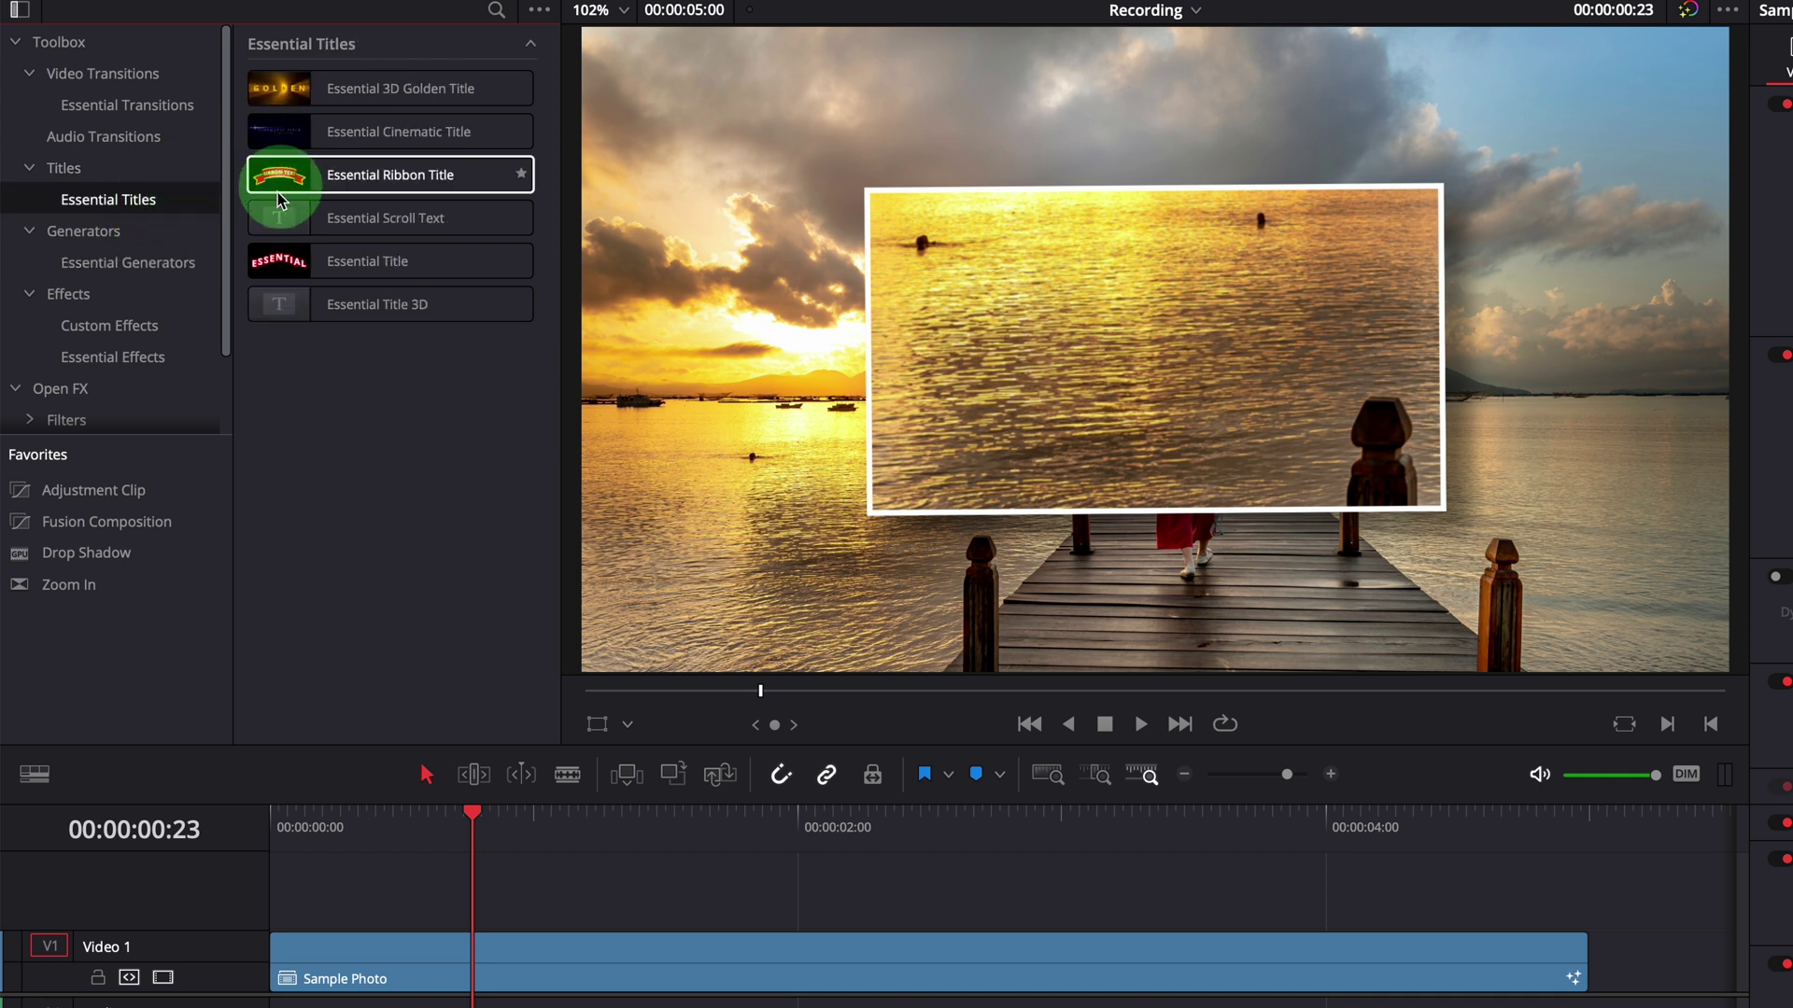
pyautogui.click(150, 117)
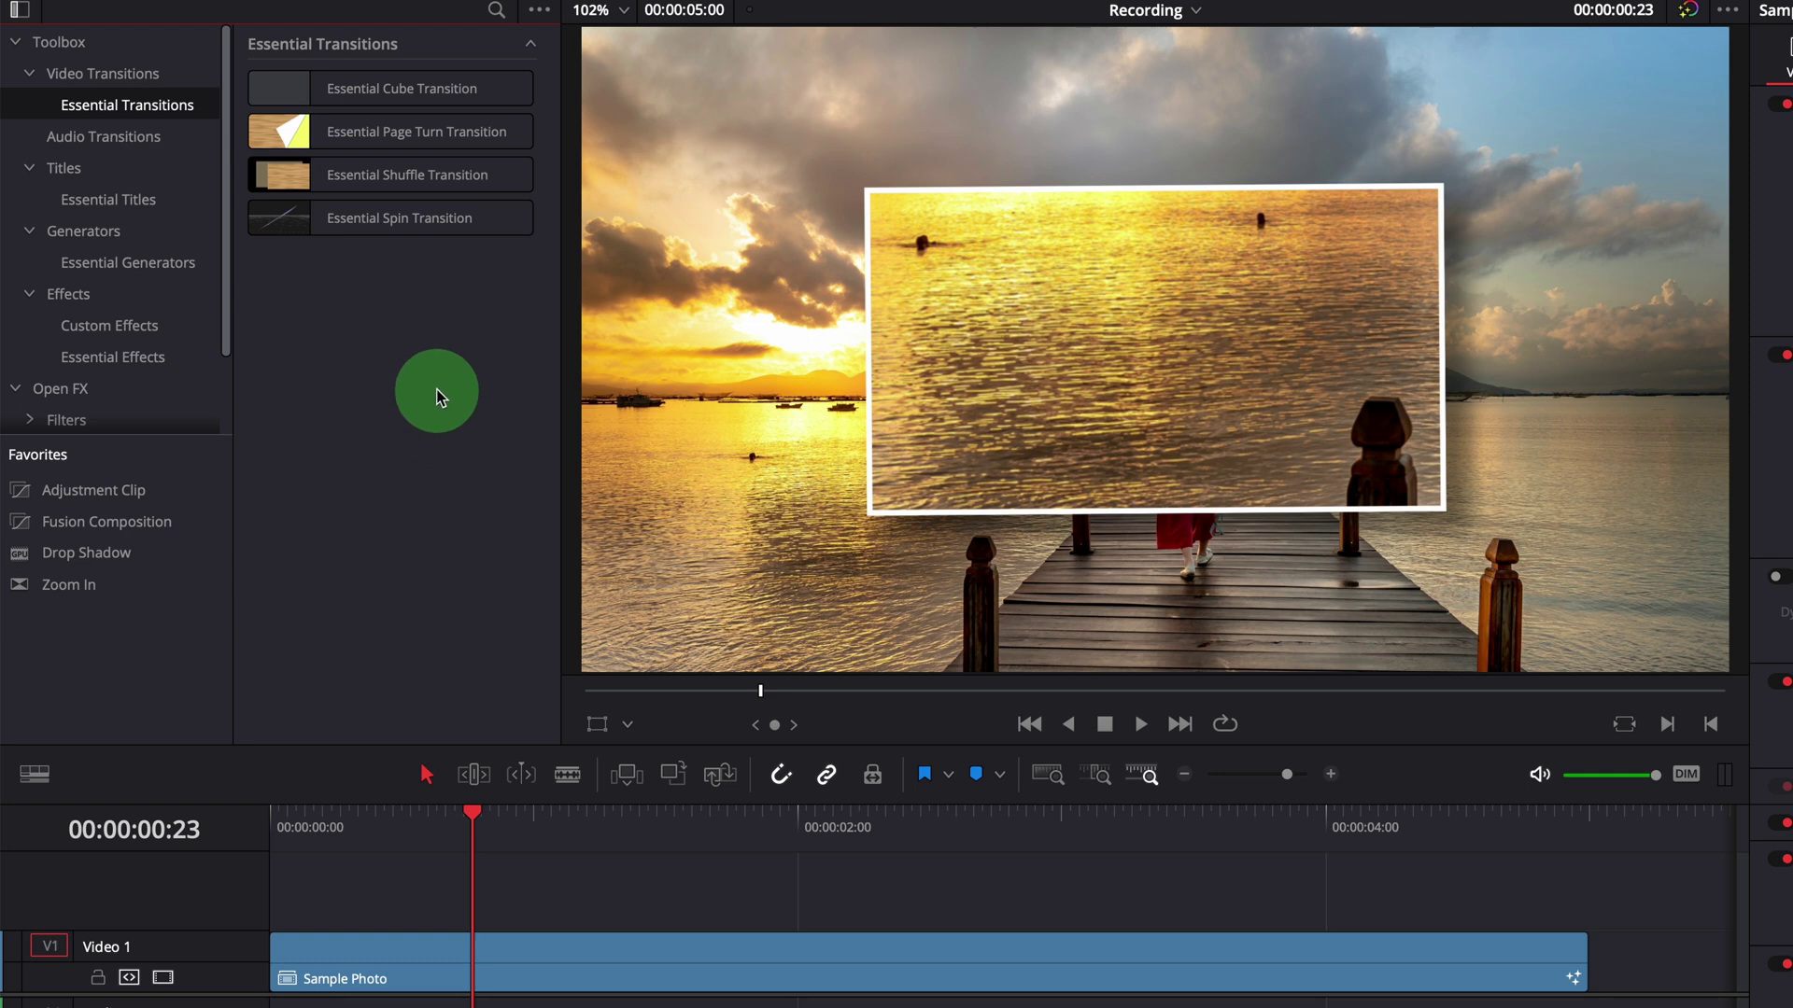